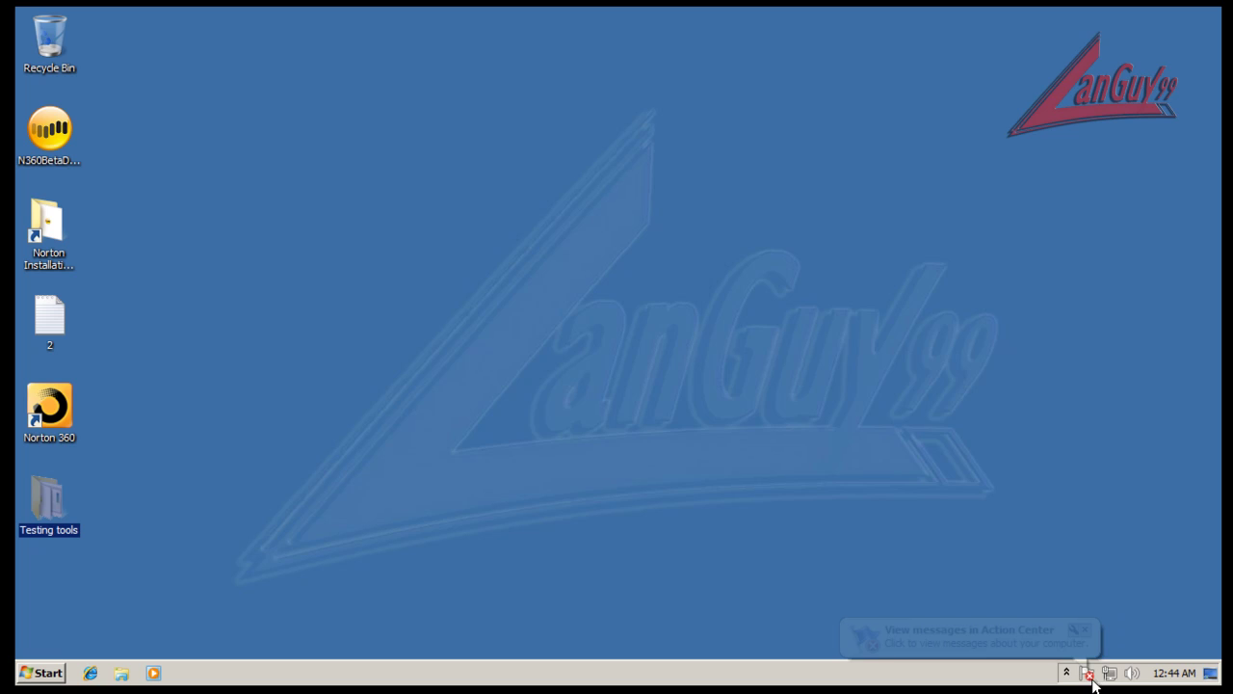
Dismiss the Action Center notification and open Norton 360 from its hidden system tray entry
left_click(1086, 630)
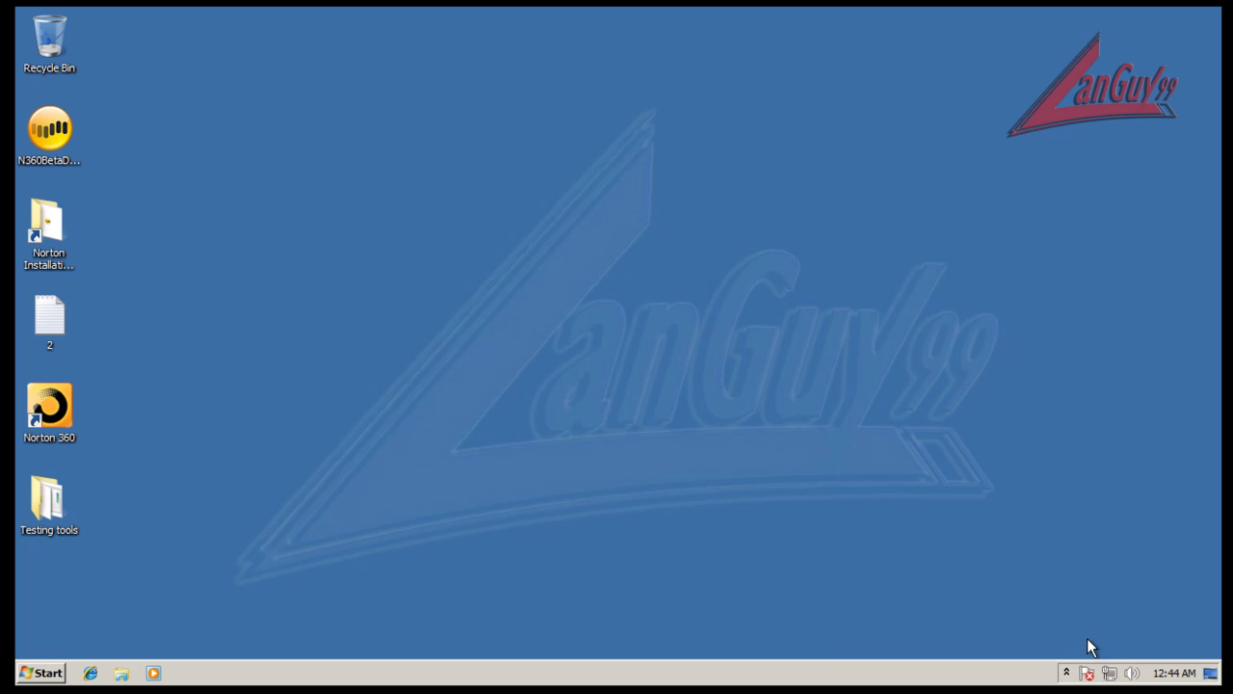
left_click(1067, 671)
double_click(1051, 602)
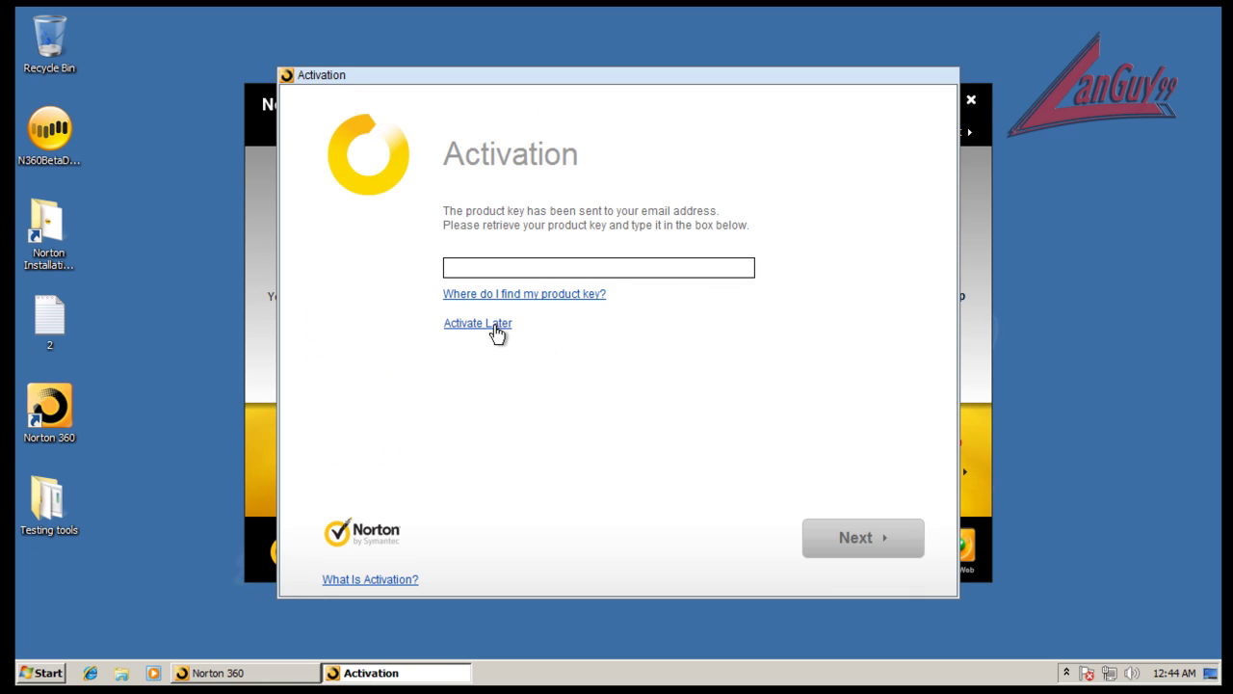
Postpone the product activation, run LiveUpdate for PC Security and close its results
left_click(478, 323)
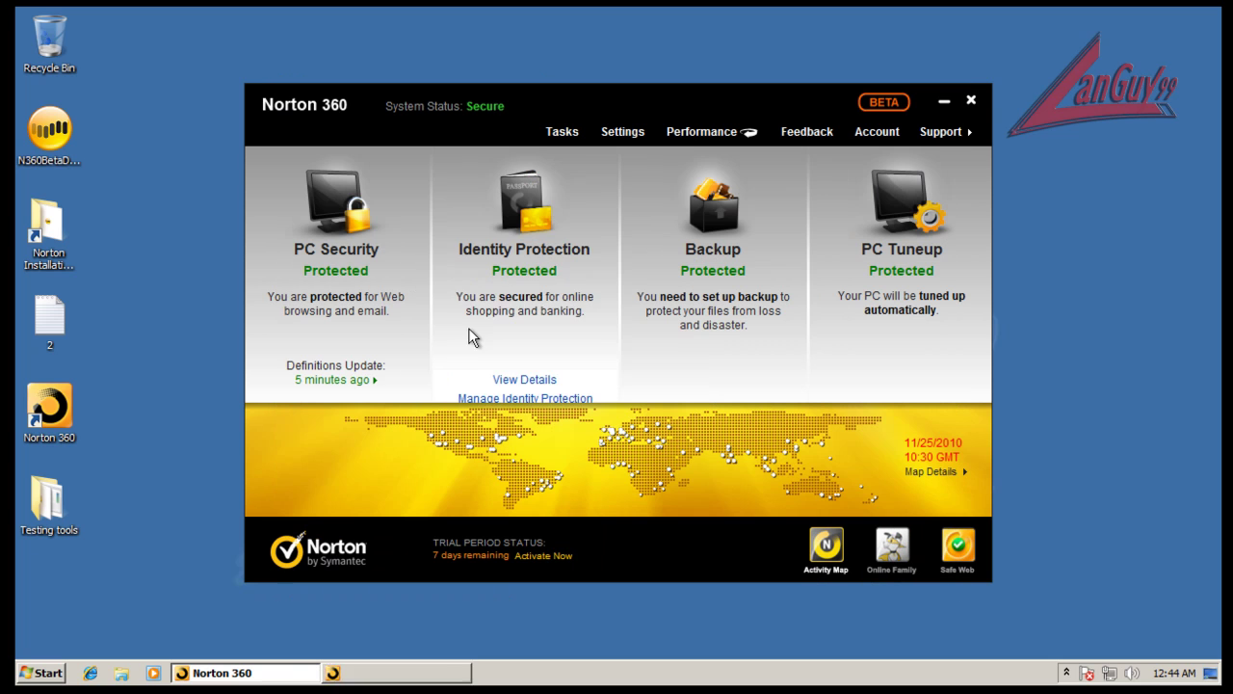
left_click(343, 337)
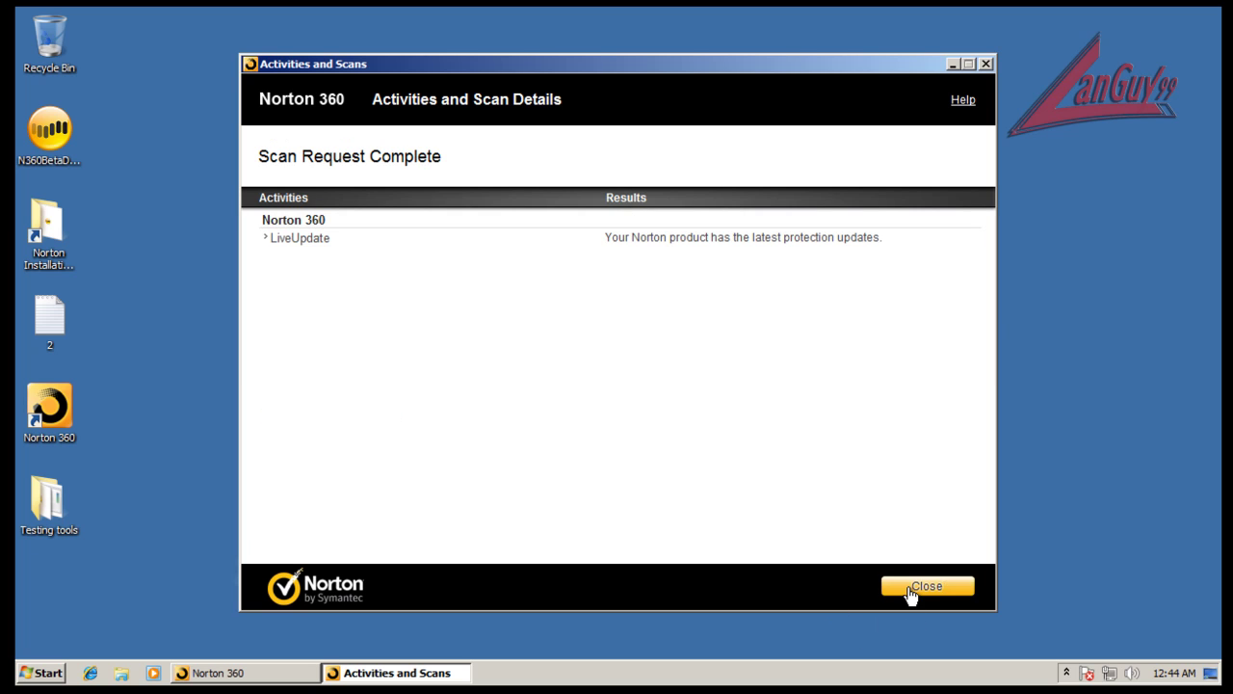
left_click(908, 589)
Look over the protection categories on the Norton 360 home screen and bring up the Safe Web view
mouse_move(504, 267)
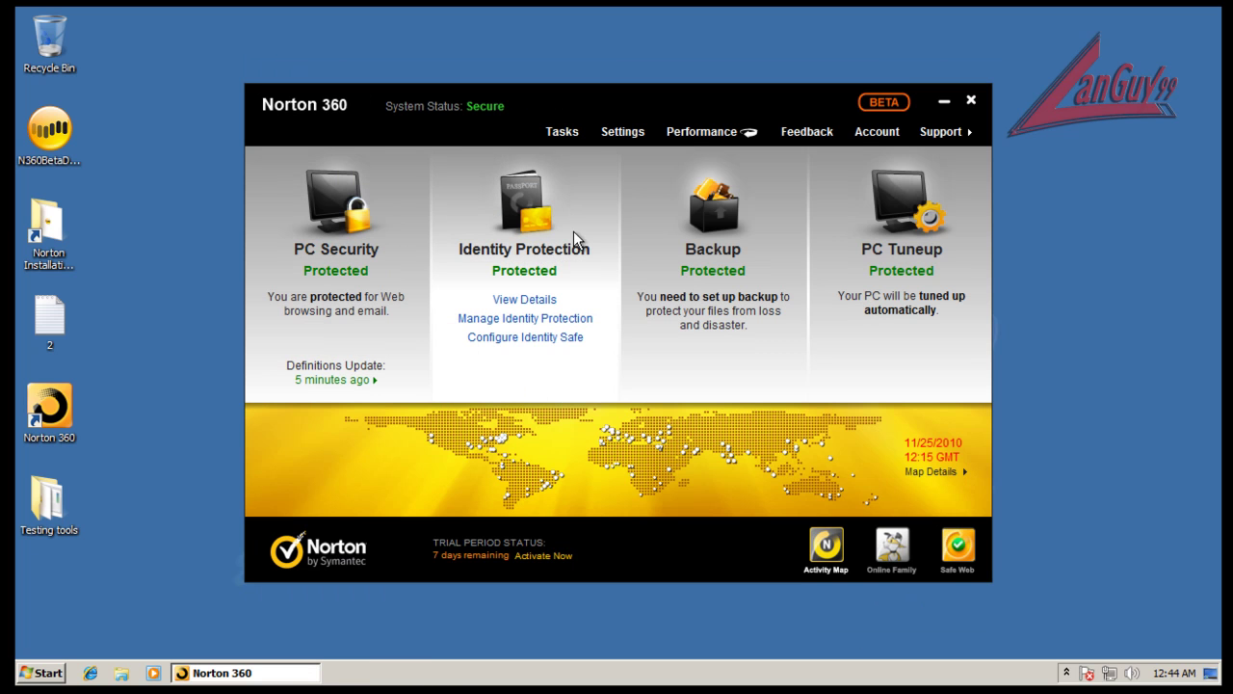
mouse_move(768, 250)
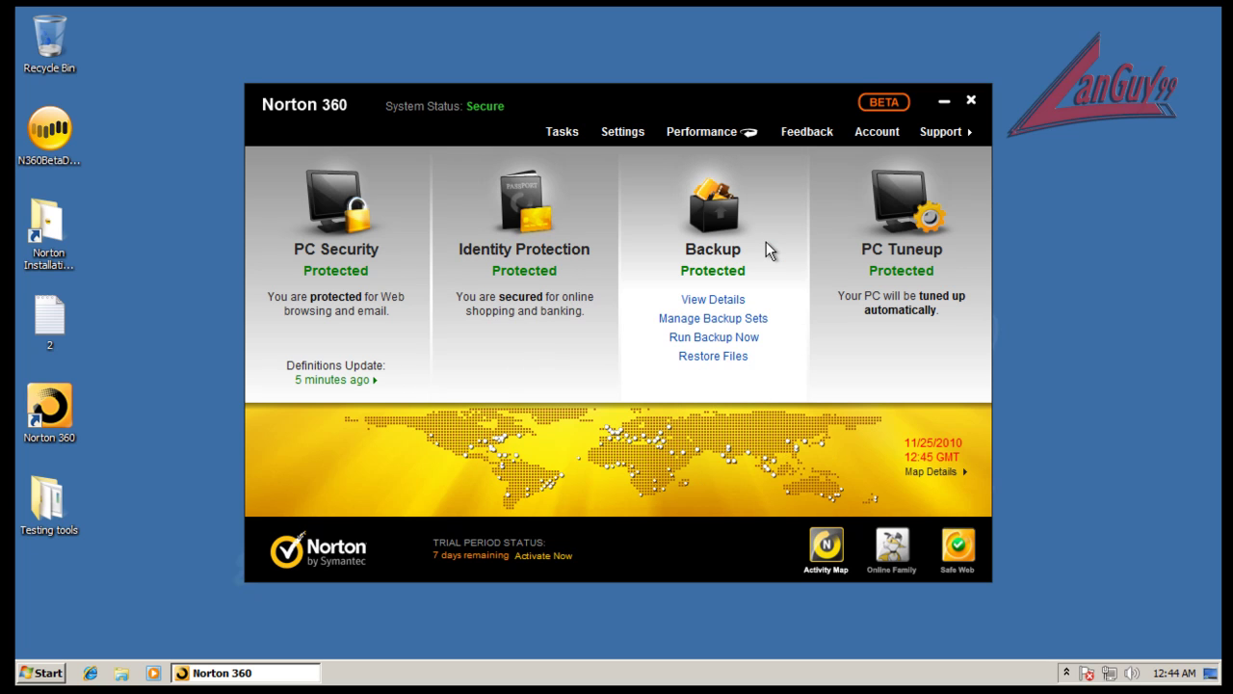
mouse_move(865, 386)
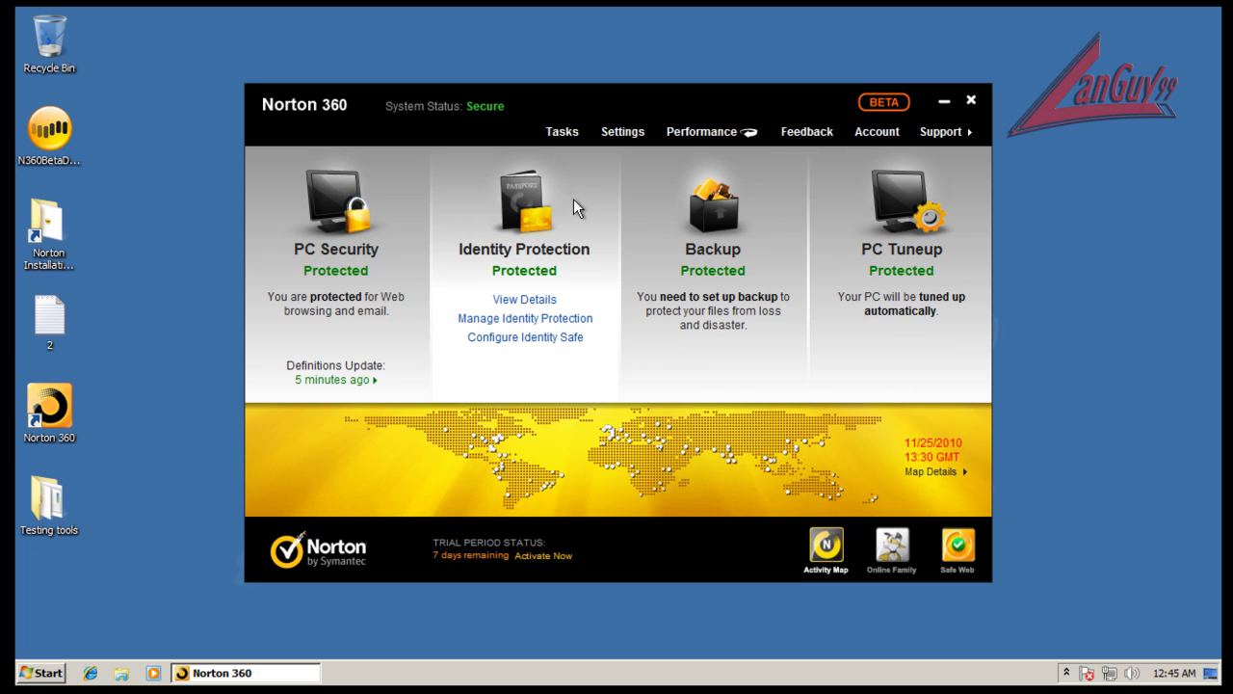
mouse_move(394, 204)
mouse_move(441, 162)
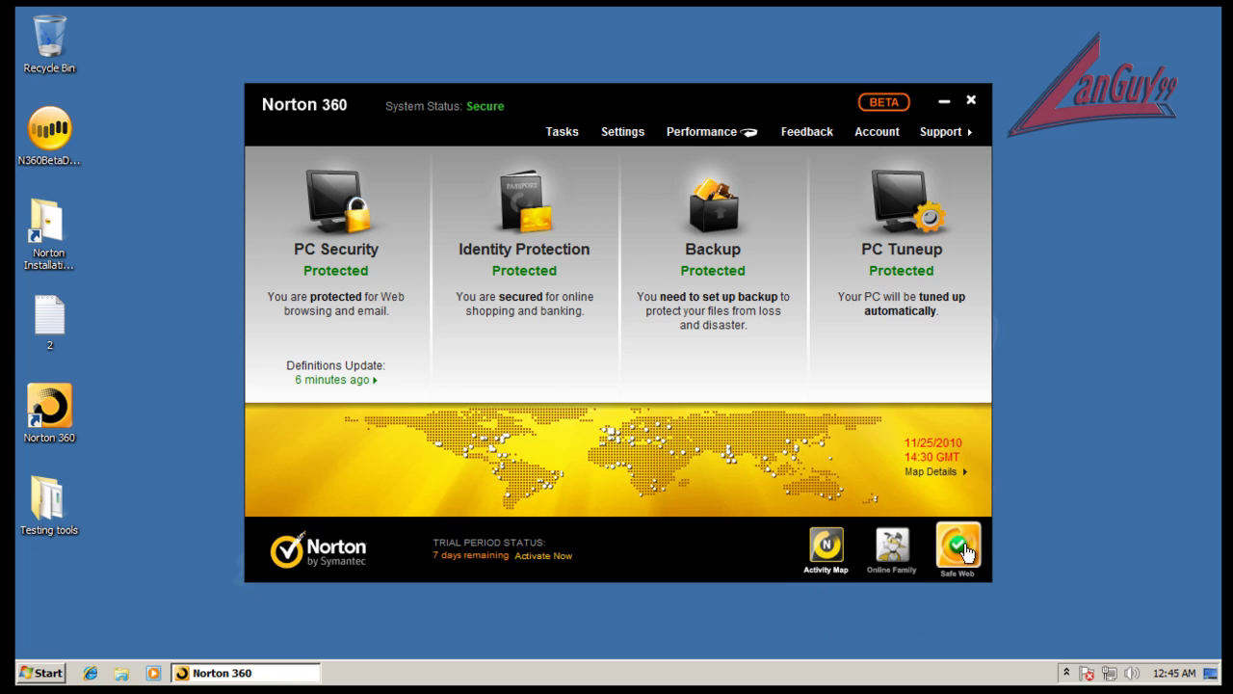
left_click(957, 546)
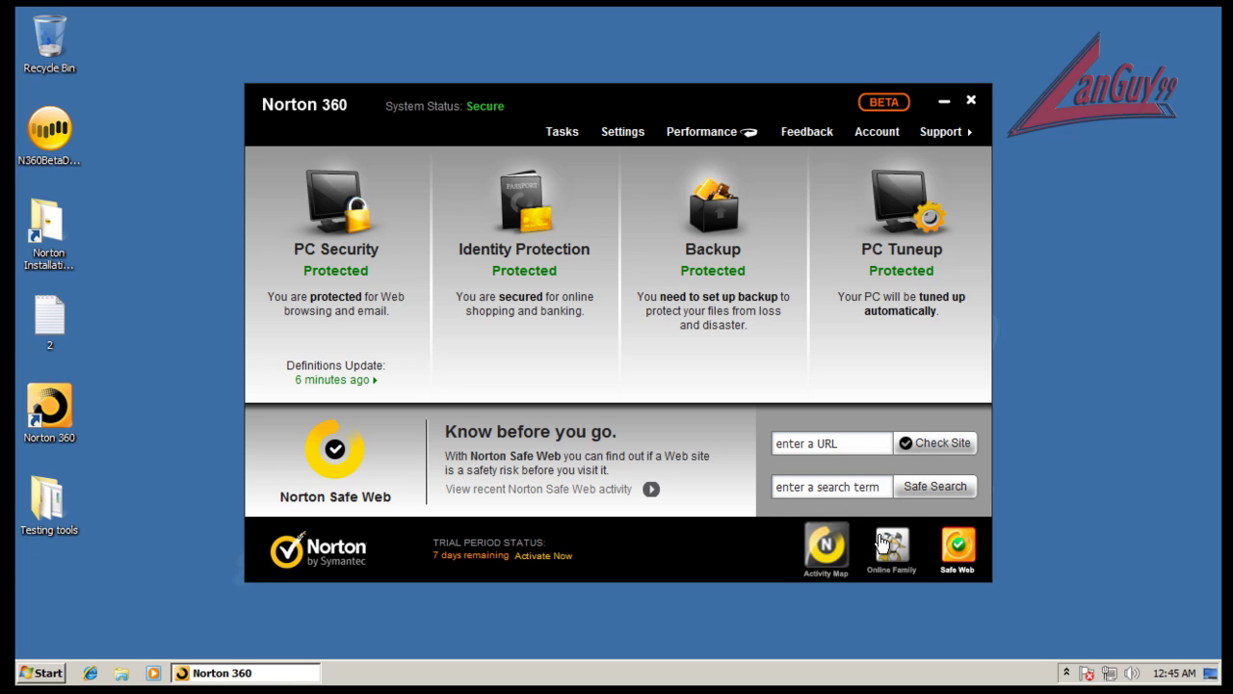
left_click(827, 547)
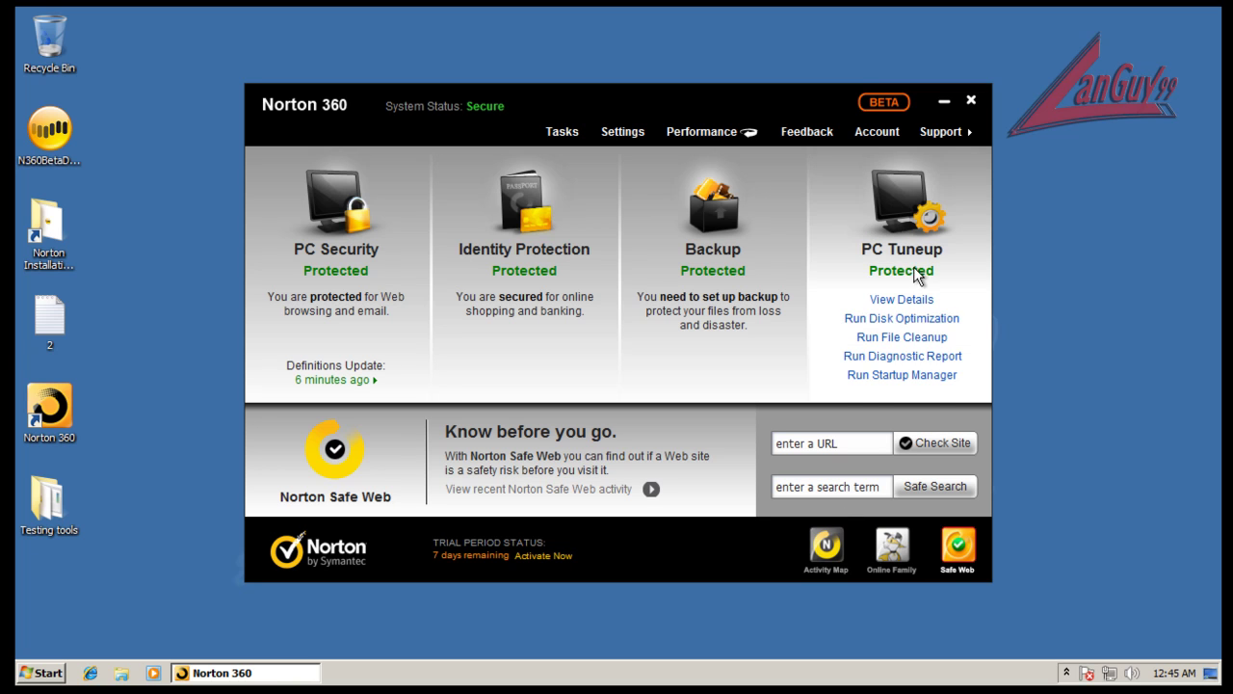
Examine the available tasks under PC Tuneup, Backup, Identity Protection and PC Security, plus the Performance page
mouse_move(890, 189)
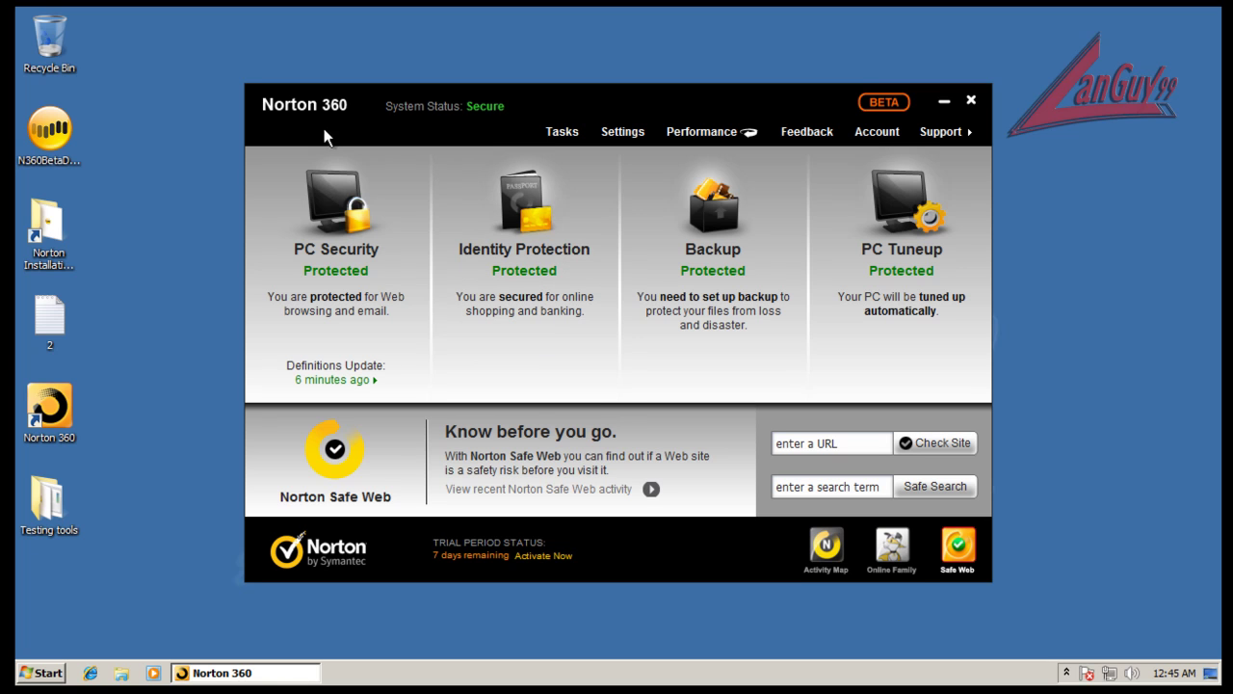
mouse_move(719, 200)
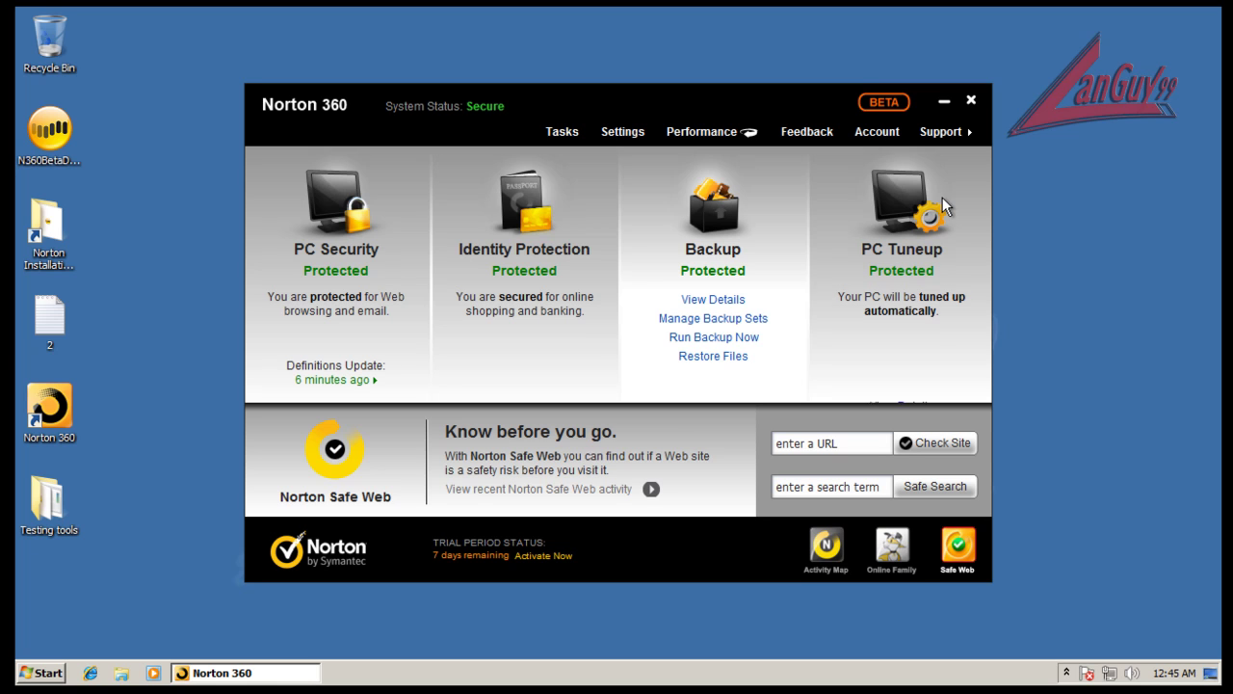
mouse_move(944, 205)
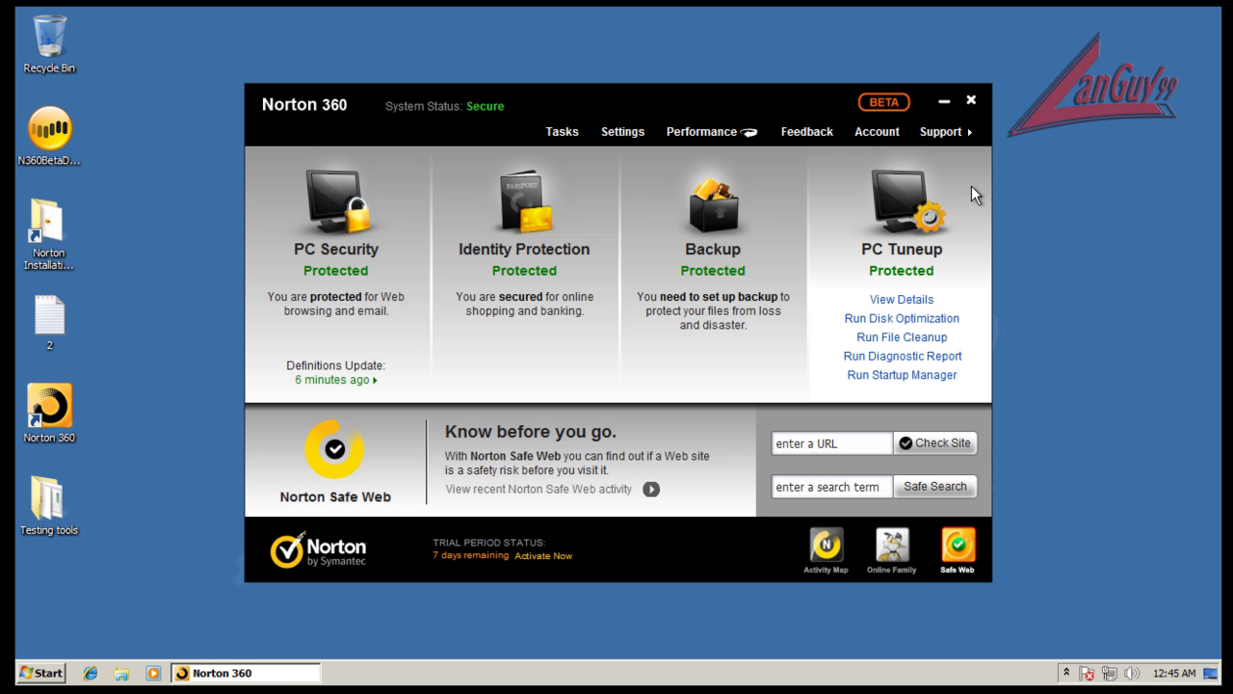
mouse_move(760, 205)
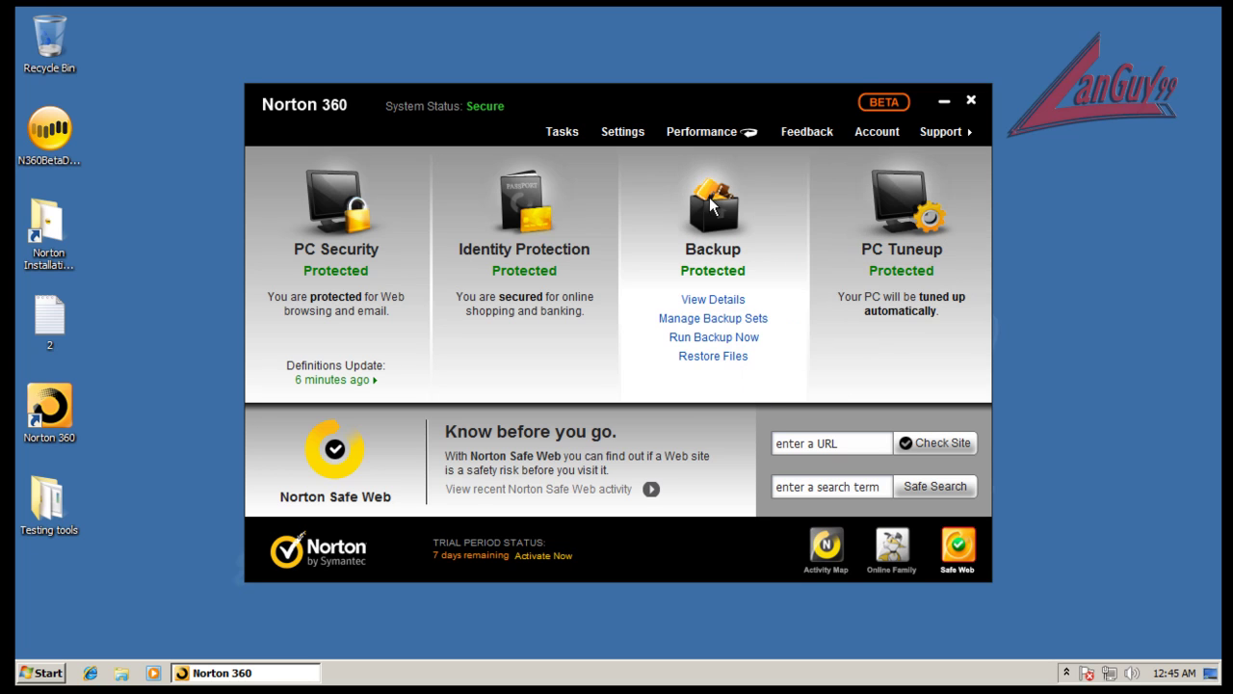
mouse_move(513, 195)
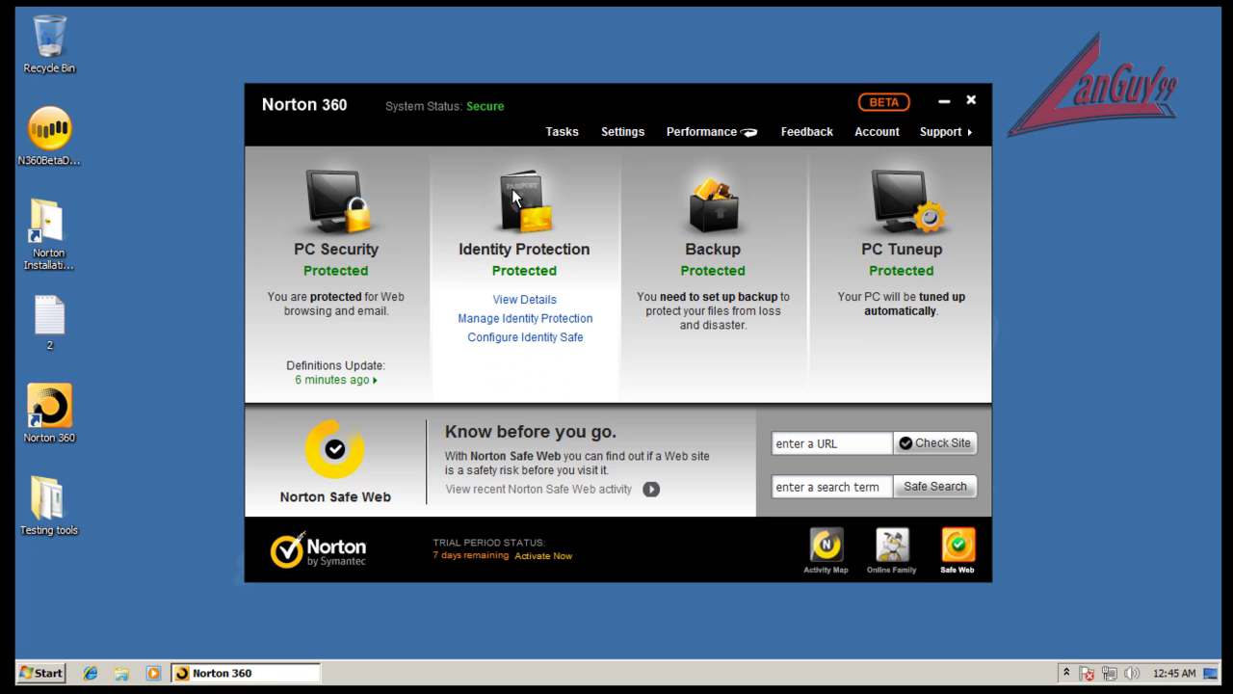
mouse_move(336, 190)
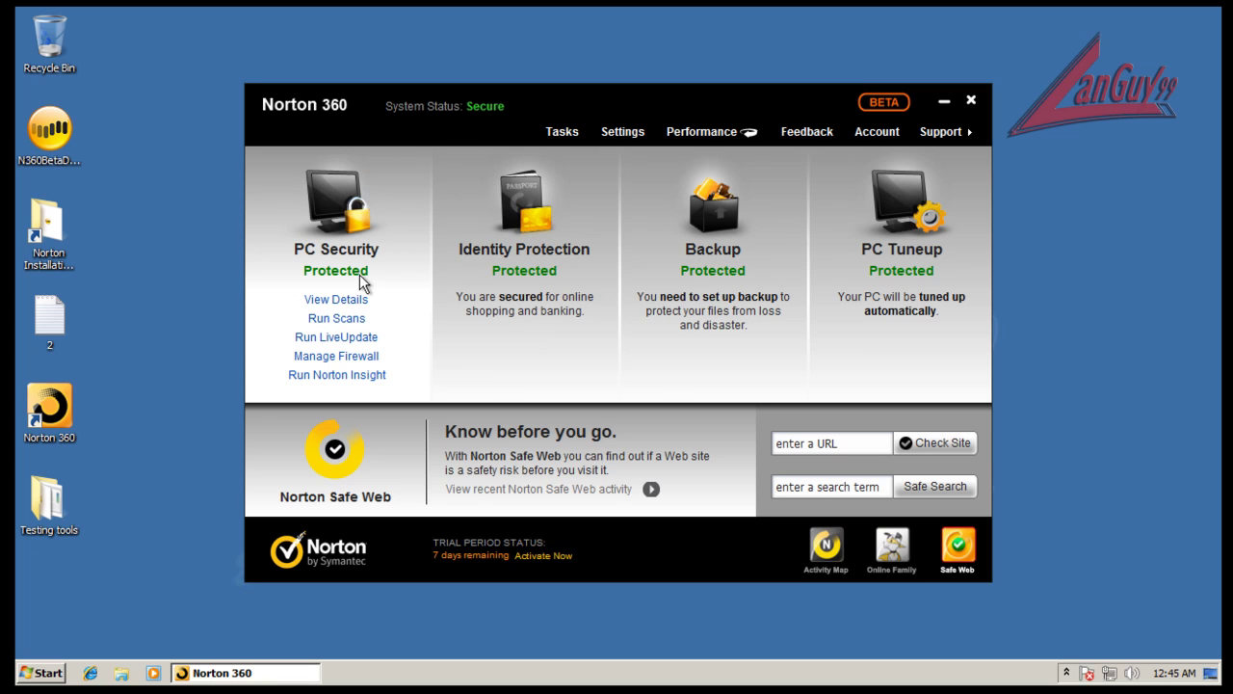
left_click(713, 135)
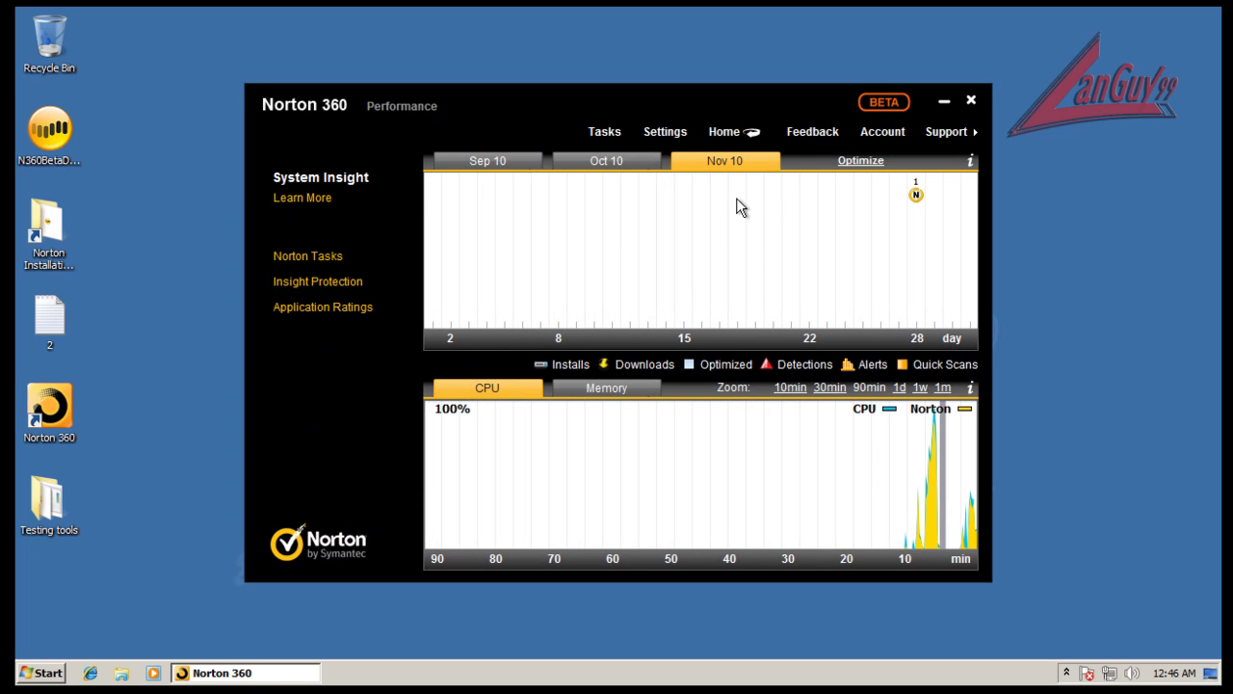
left_click(725, 133)
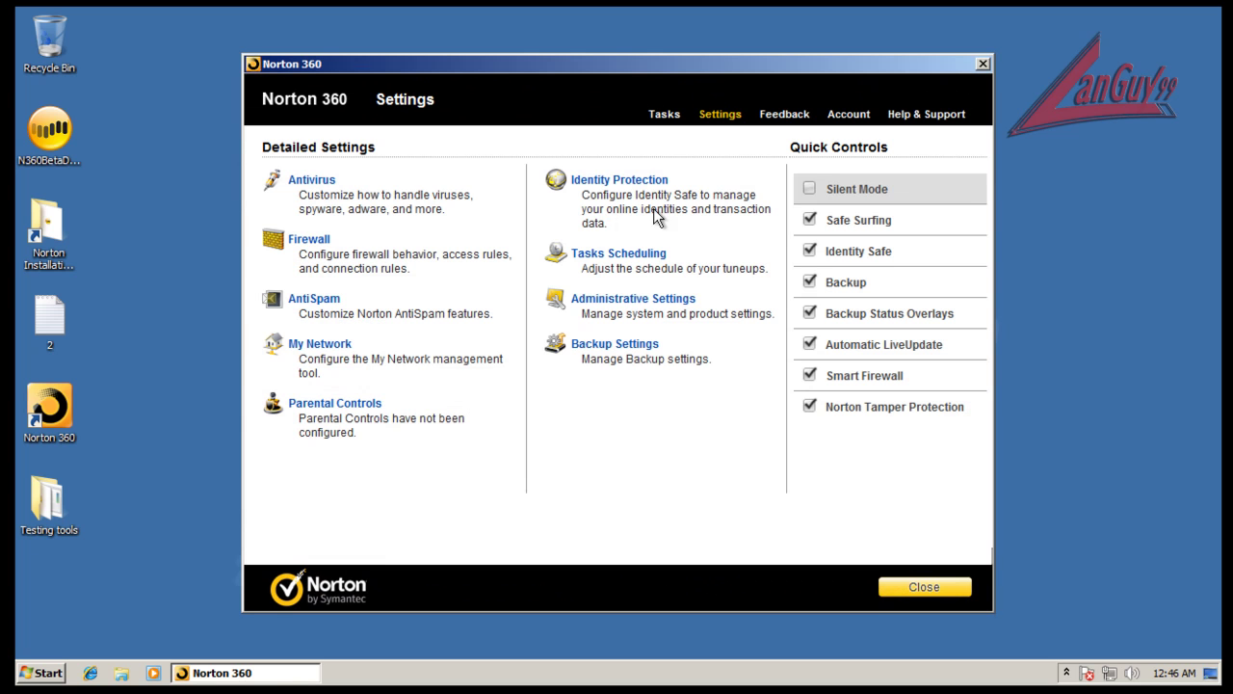
Review the Antivirus settings for Automatic Protection, Scans and Risks, and Antispyware and Updates, and close Norton 360
left_click(300, 183)
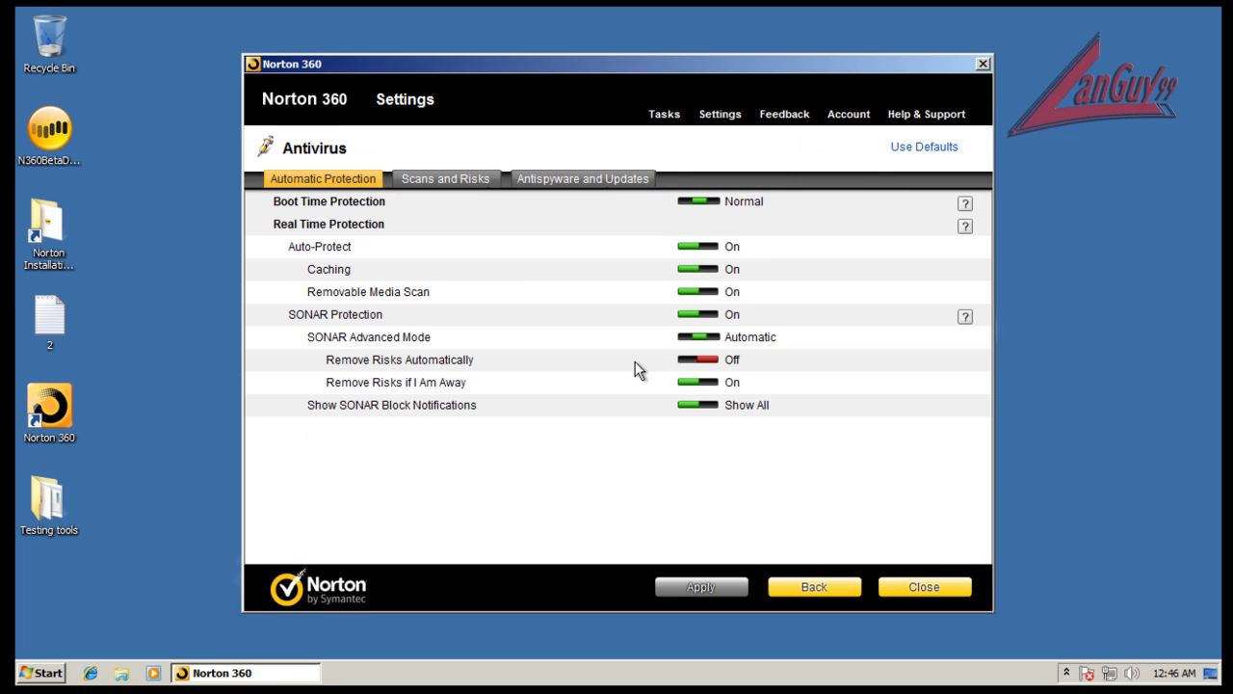
left_click(447, 180)
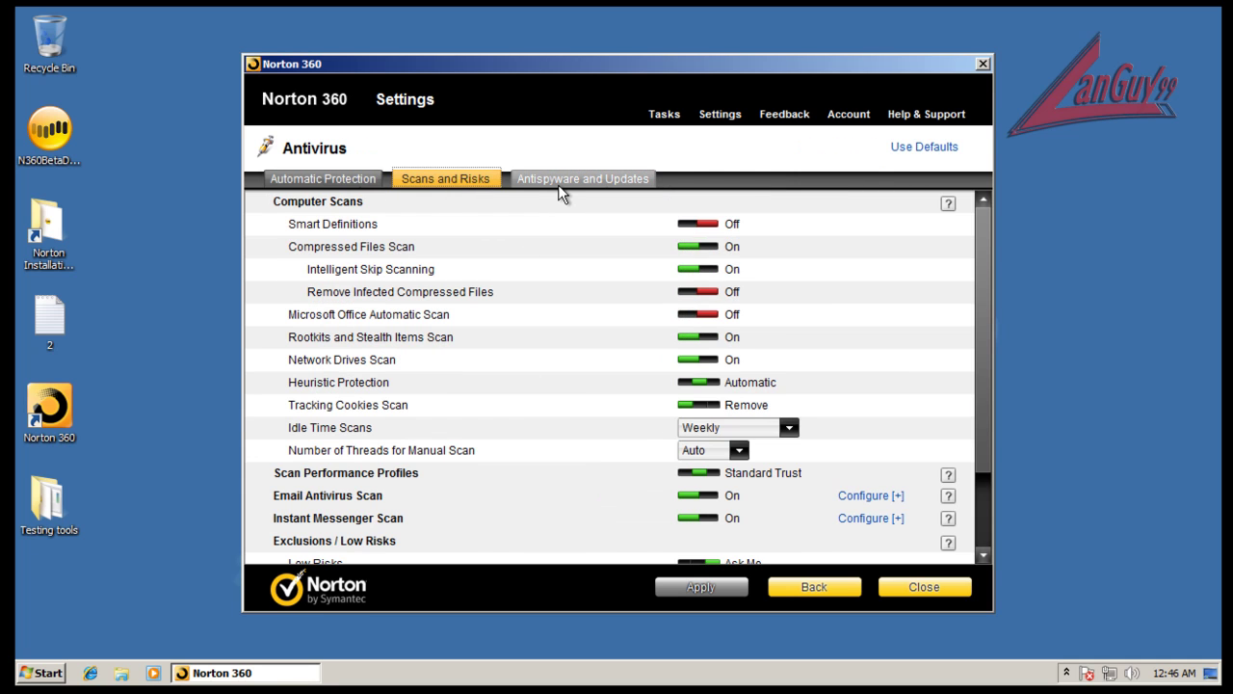
left_click(568, 189)
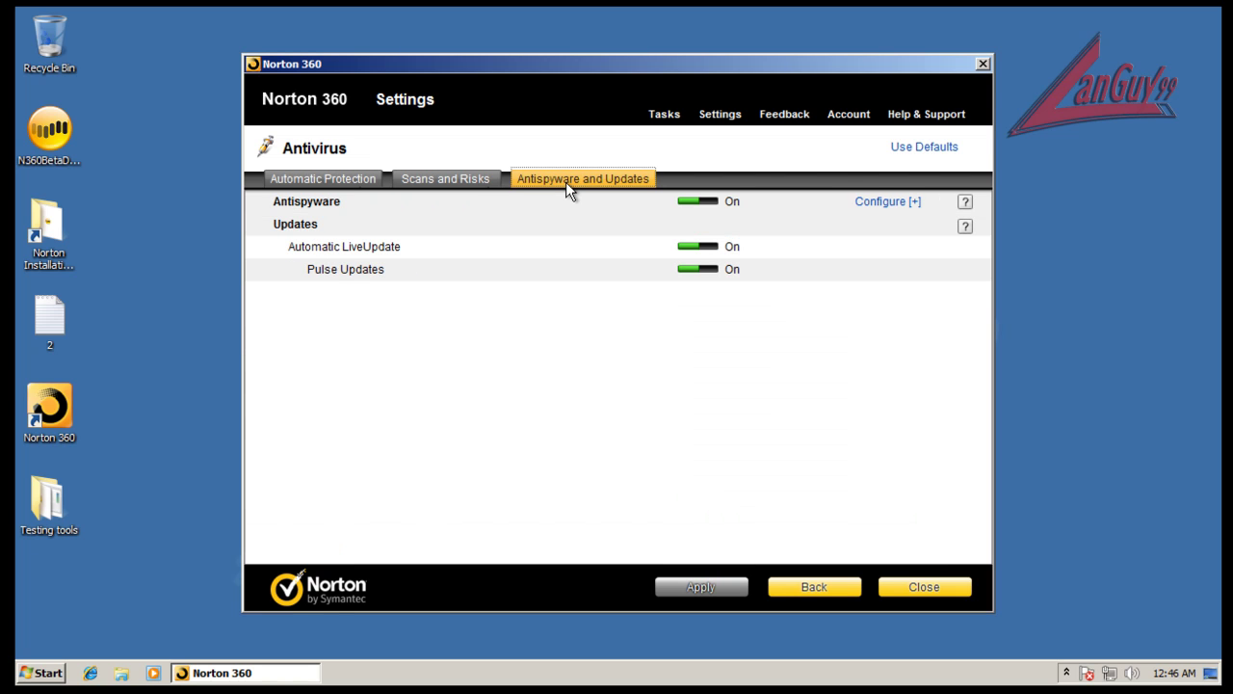
left_click(982, 67)
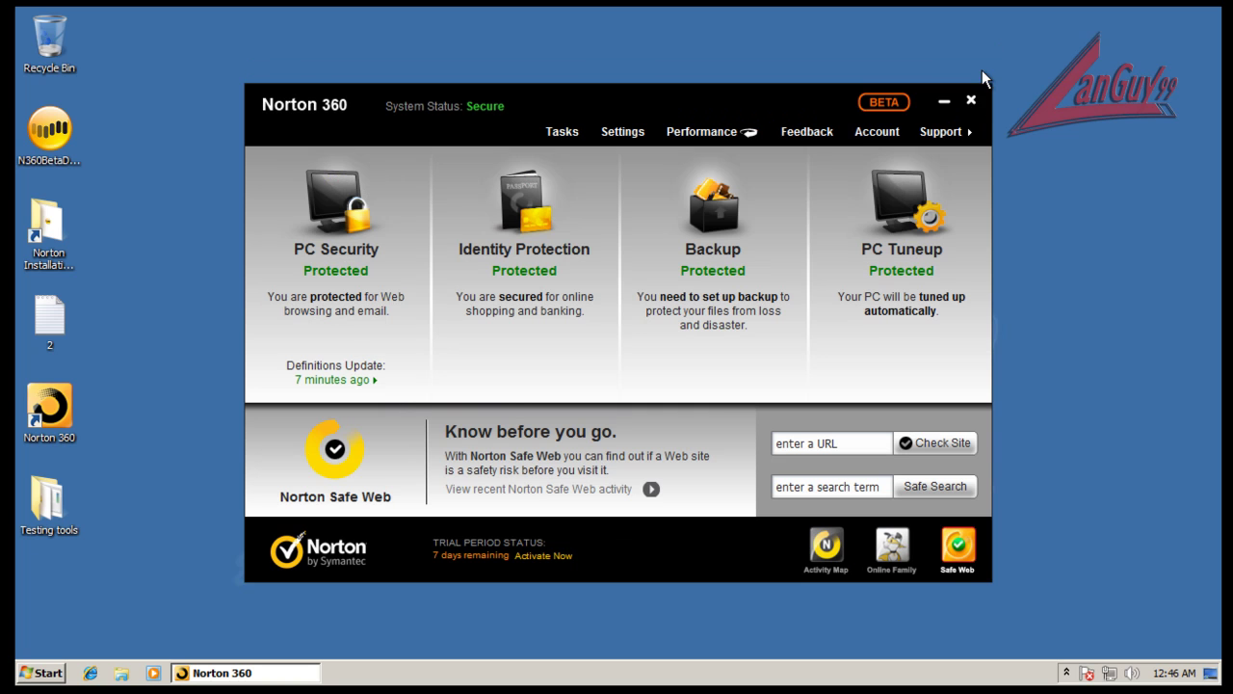
left_click(972, 102)
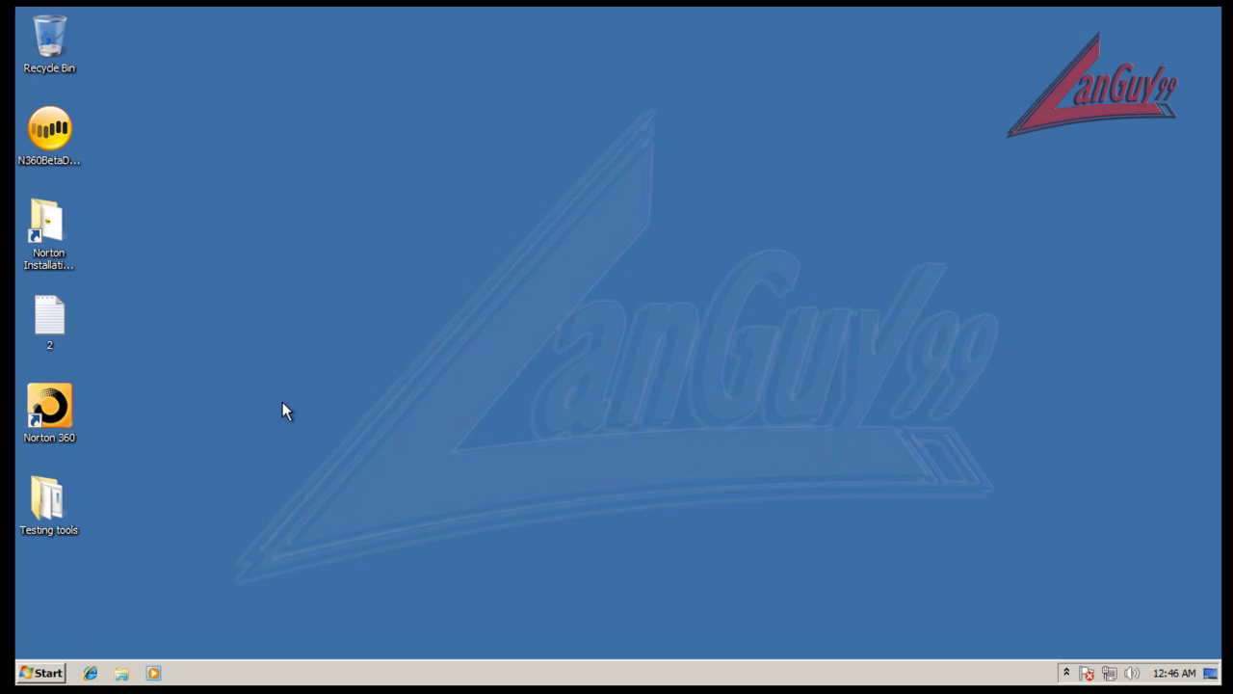
Launch Internet Explorer and open the text file 2 in Notepad, arranging both windows so the URL list stays readable
left_click(89, 672)
double_click(48, 316)
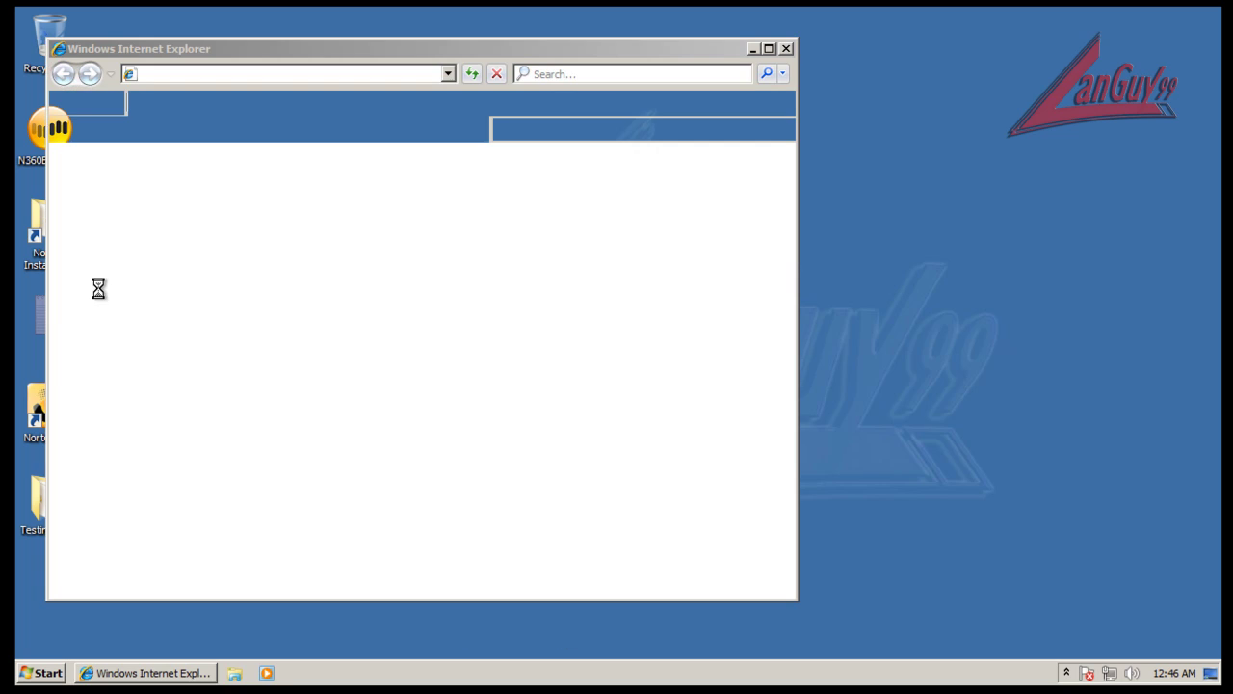
mouse_move(364, 150)
left_mouse_down()
mouse_move(283, 214)
mouse_move(267, 249)
left_mouse_up()
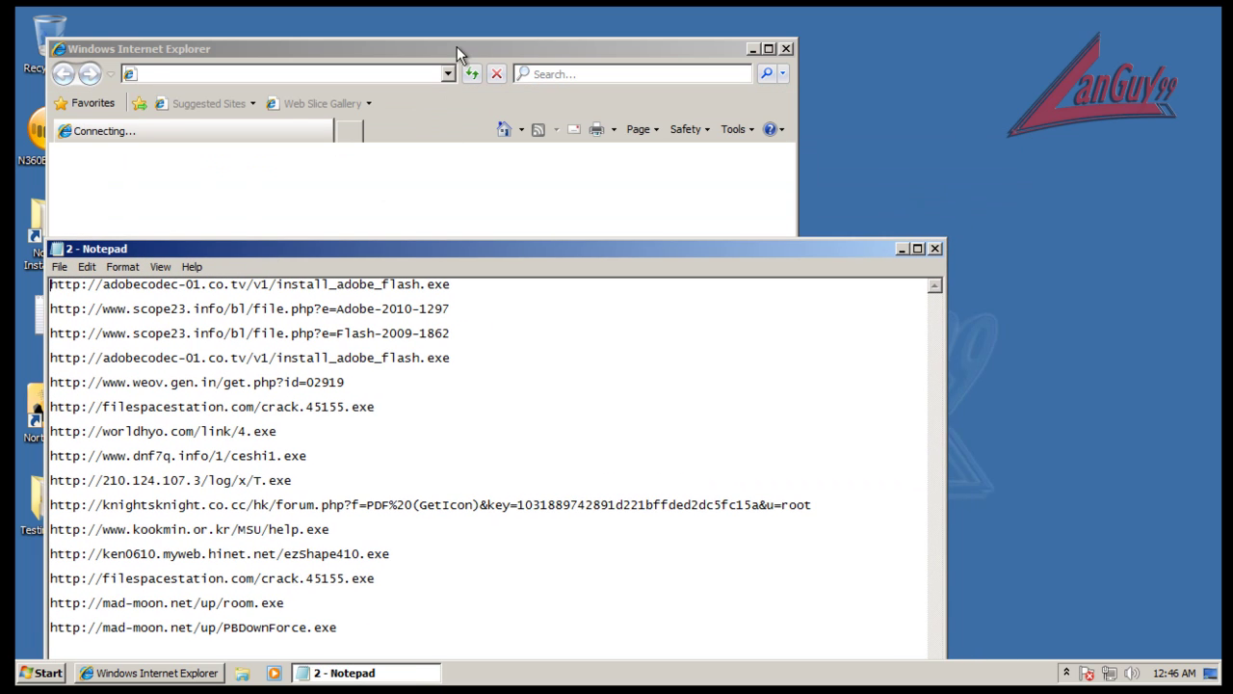
left_click_drag(457, 46, 853, 36)
left_click(389, 260)
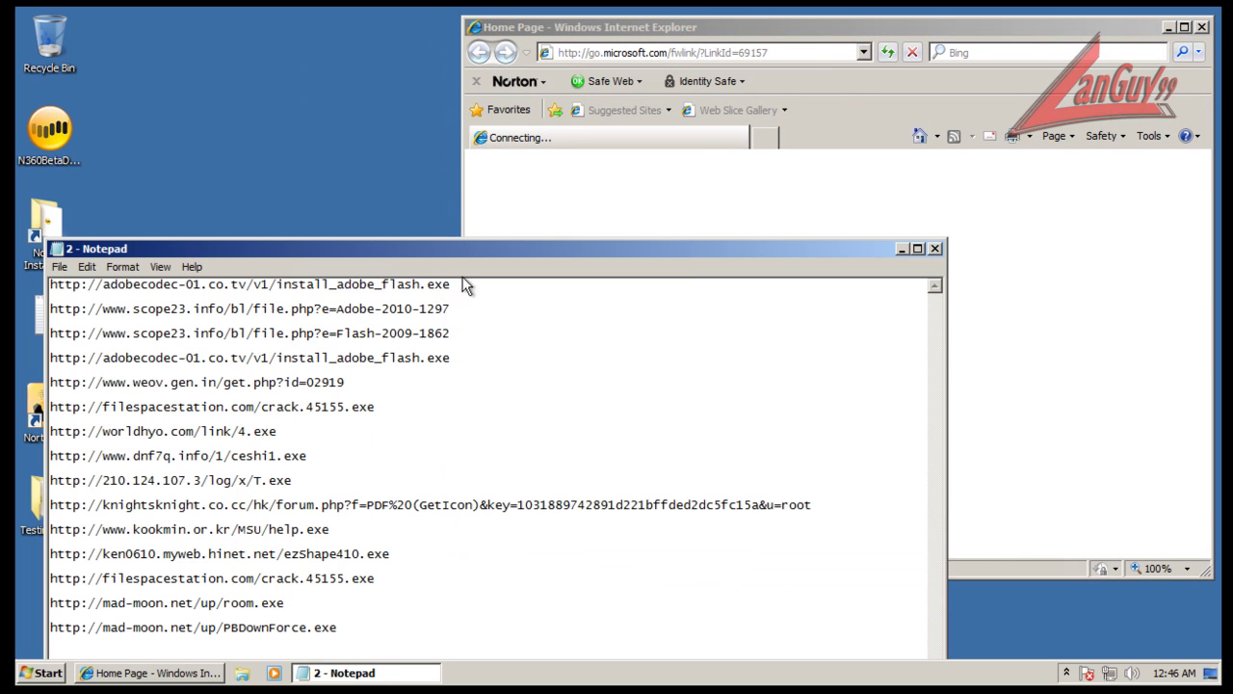
left_click_drag(451, 286, 16, 275)
key("ctrl+c")
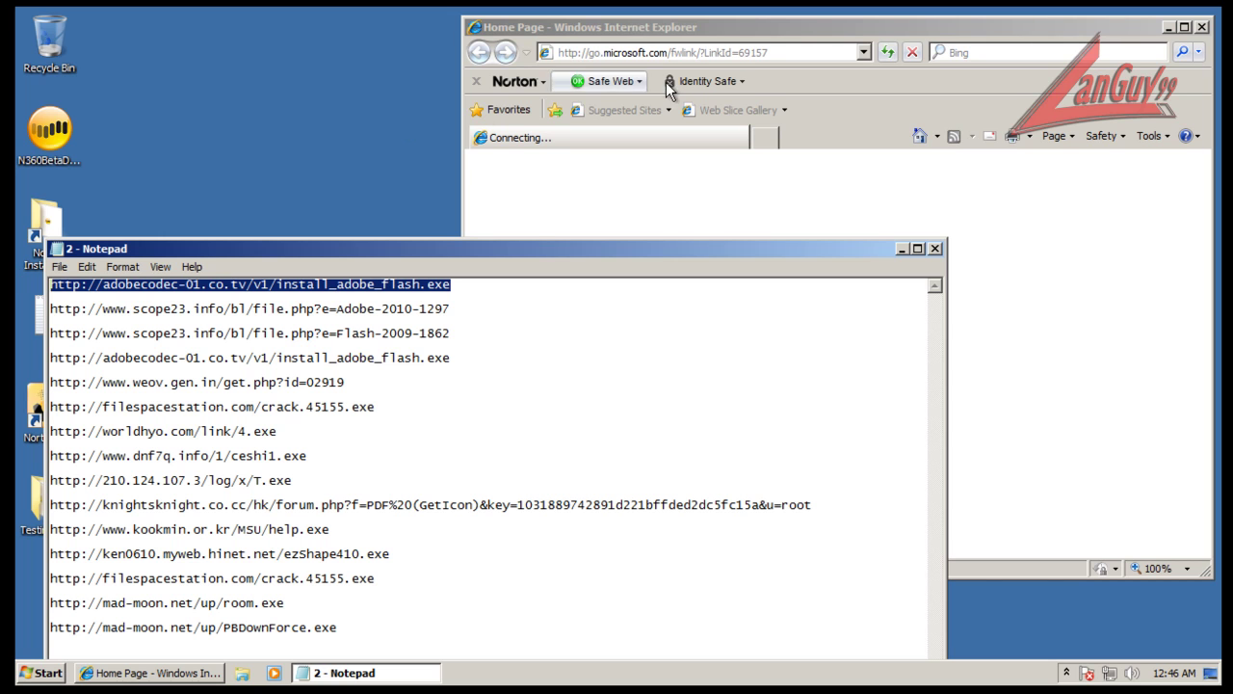
left_click(841, 32)
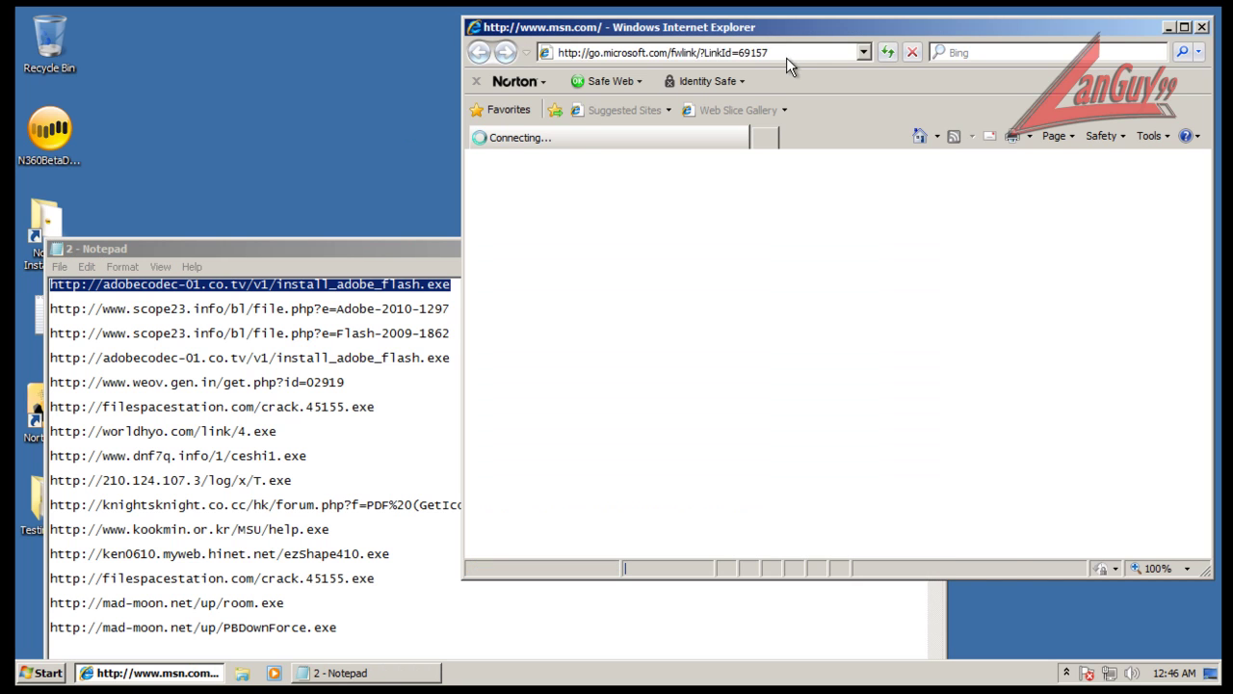
left_click(697, 54)
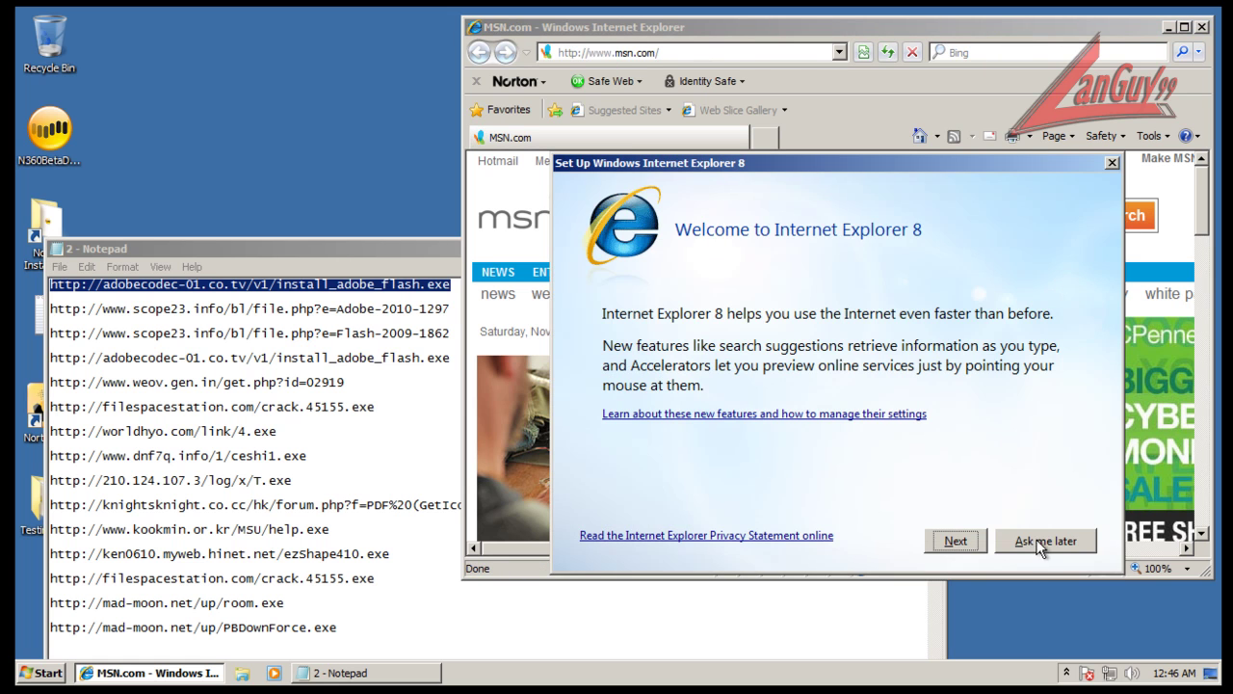
left_click(1051, 540)
key("ctrl+v")
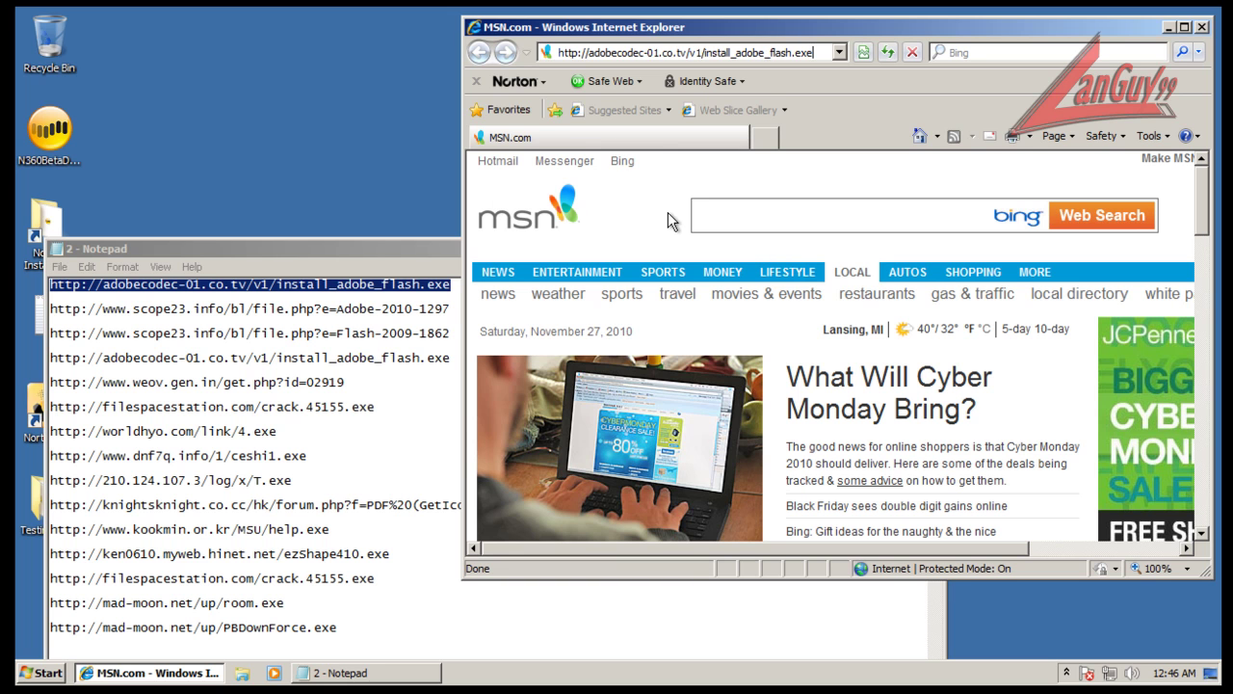
key("Return")
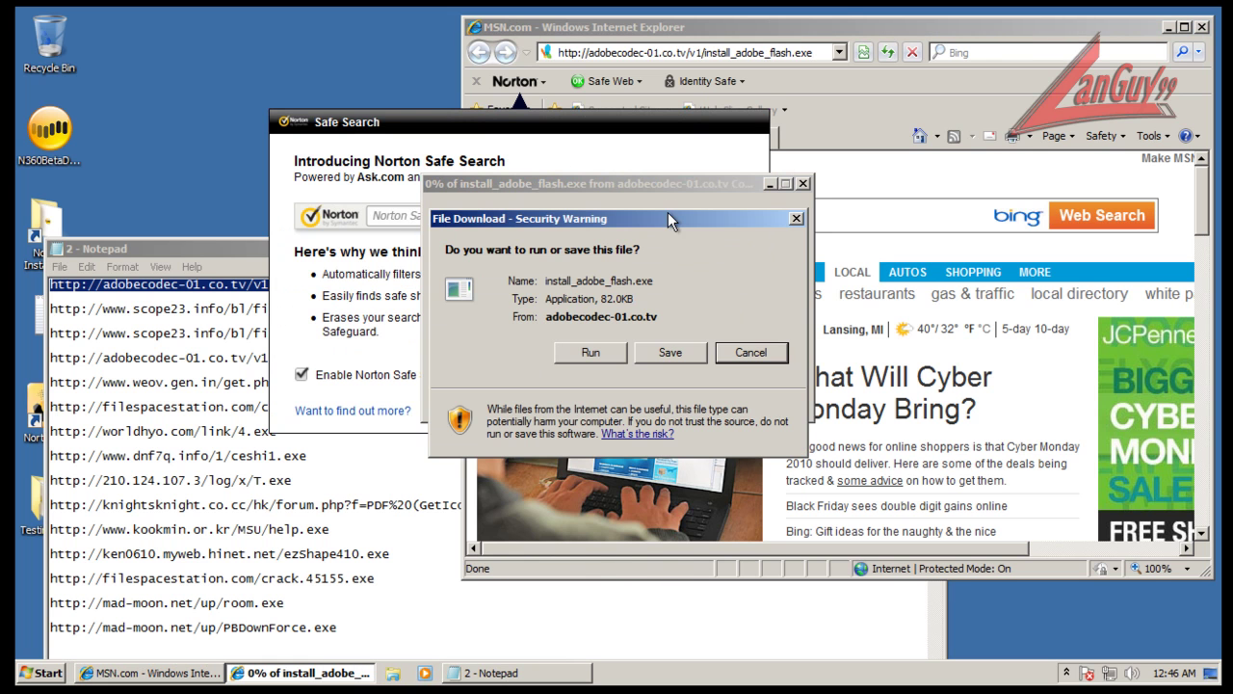
left_click(596, 353)
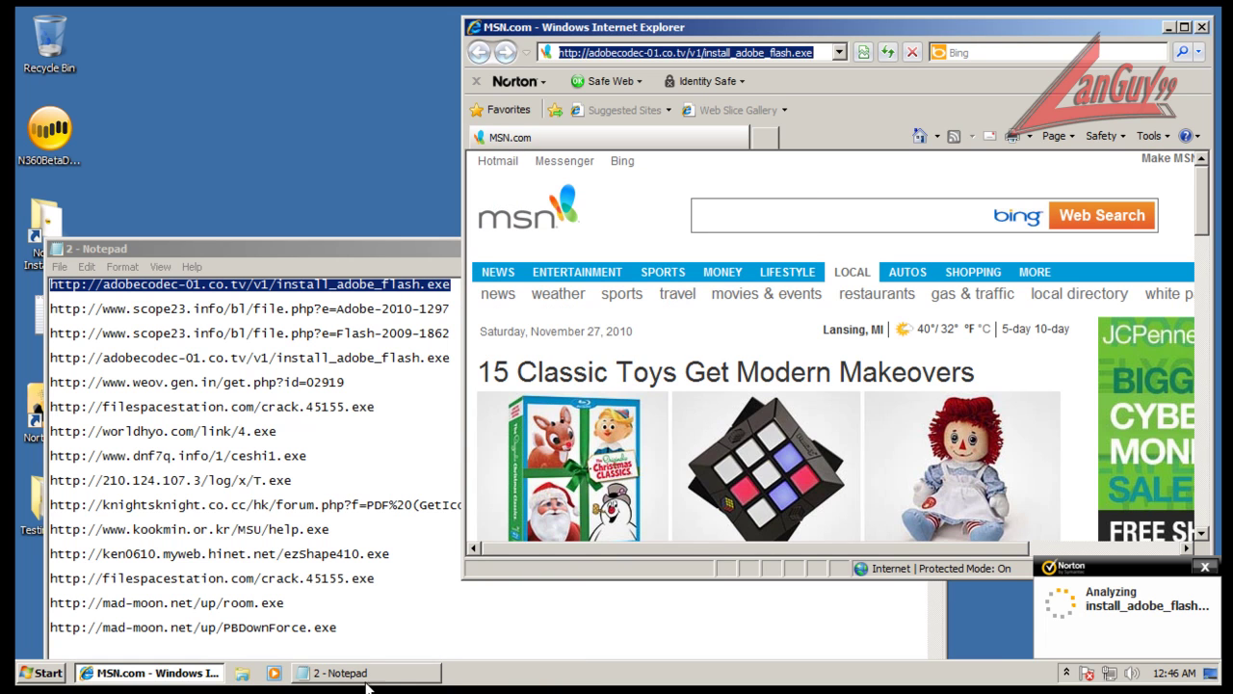
left_click(364, 674)
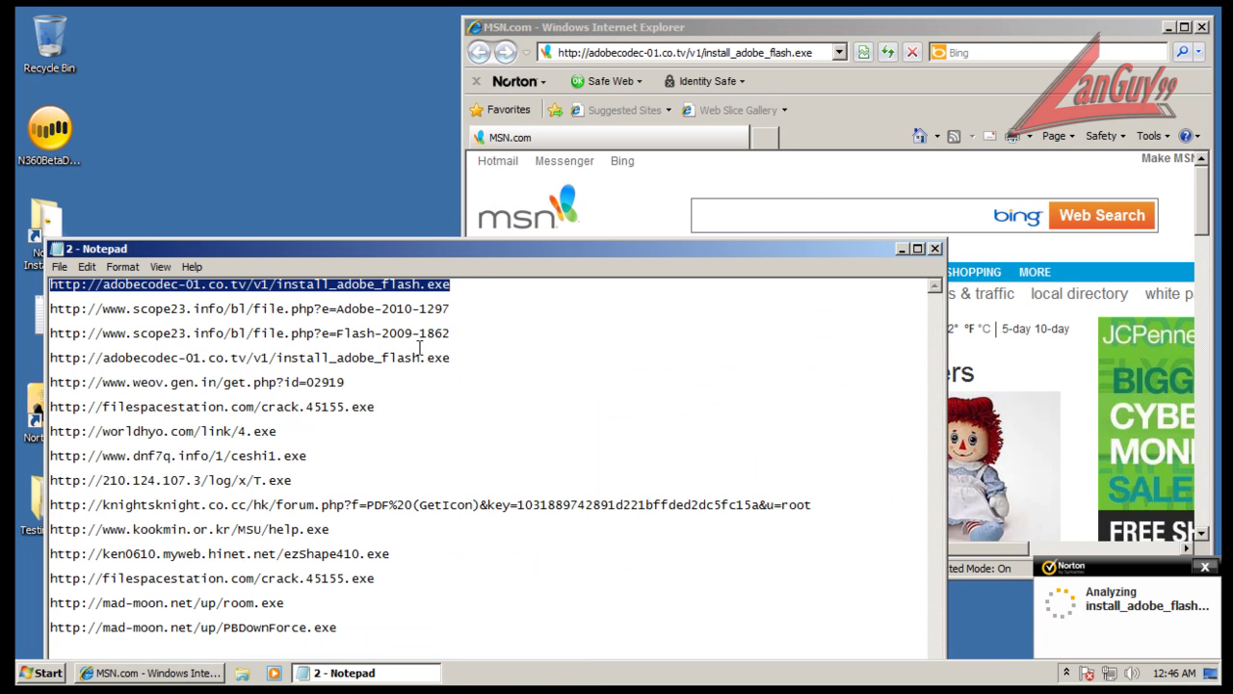
left_click(450, 308)
double_click(450, 307)
key("ctrl+c")
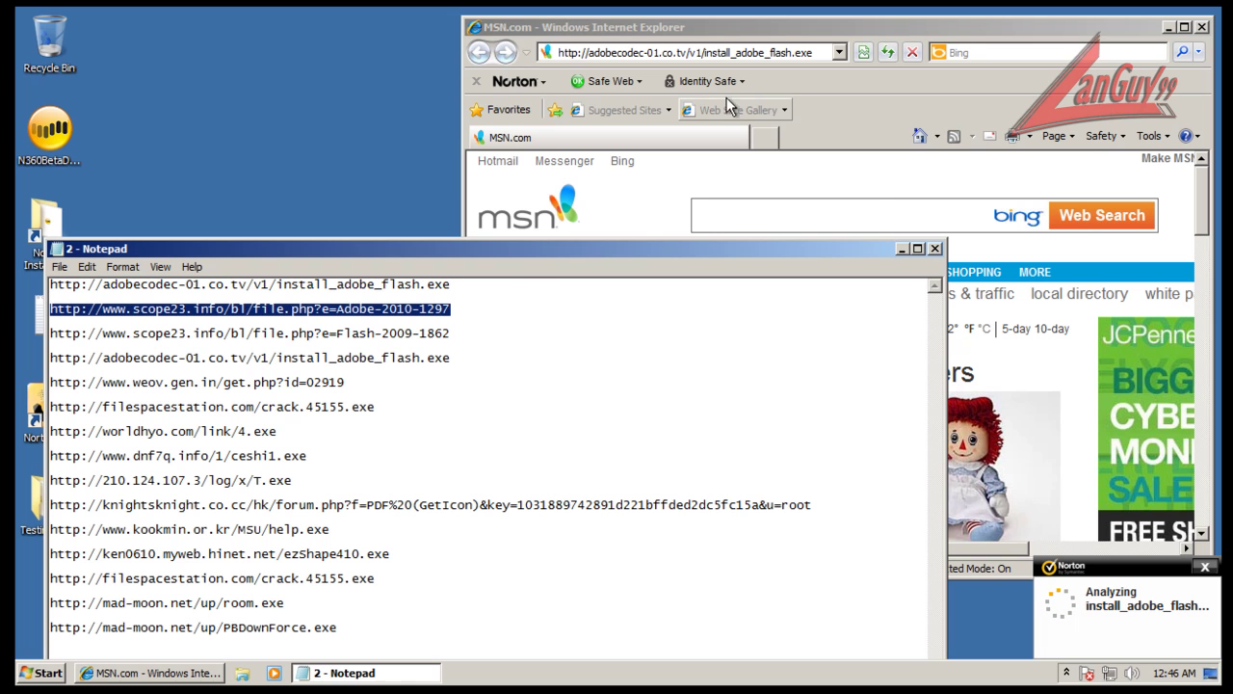
left_click(742, 52)
double_click(740, 52)
key("ctrl+a")
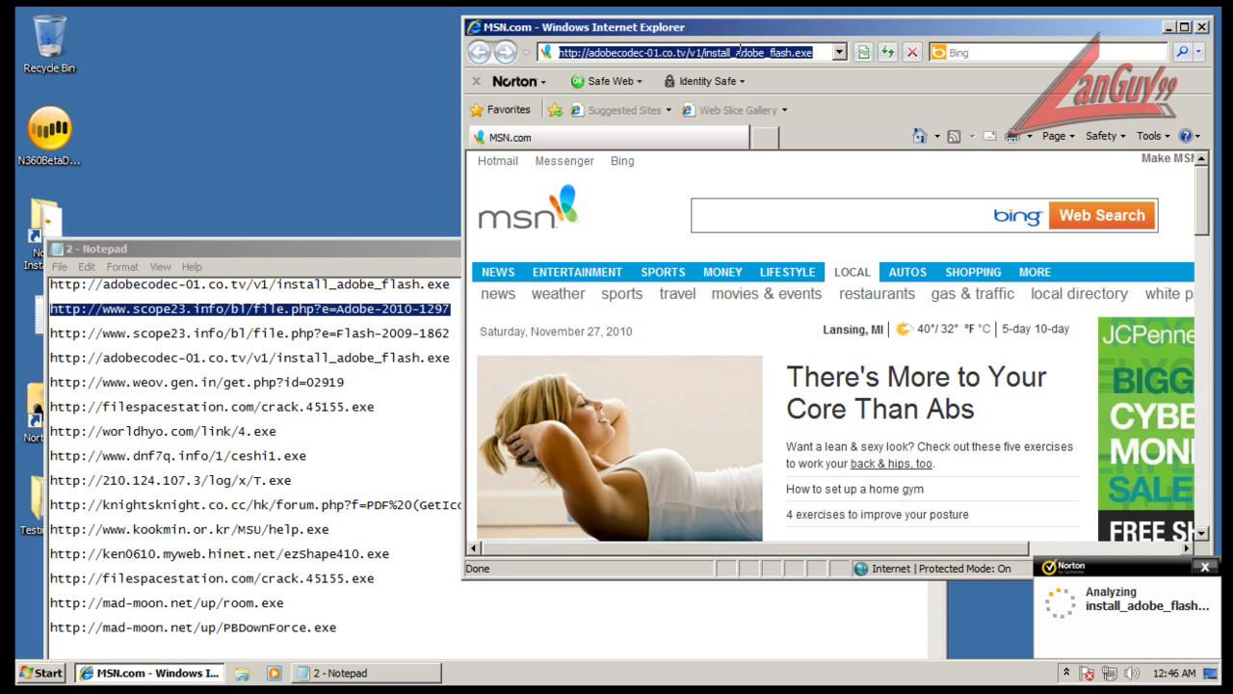
key("ctrl+v")
key("Return")
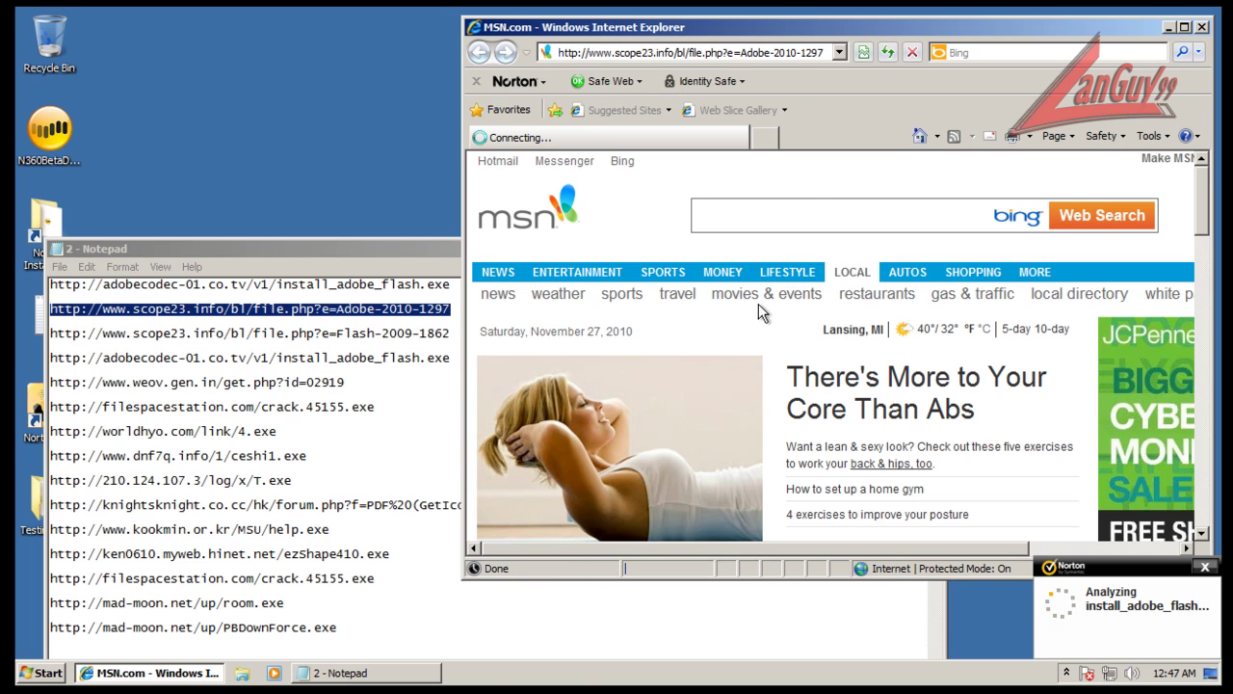
left_click(606, 355)
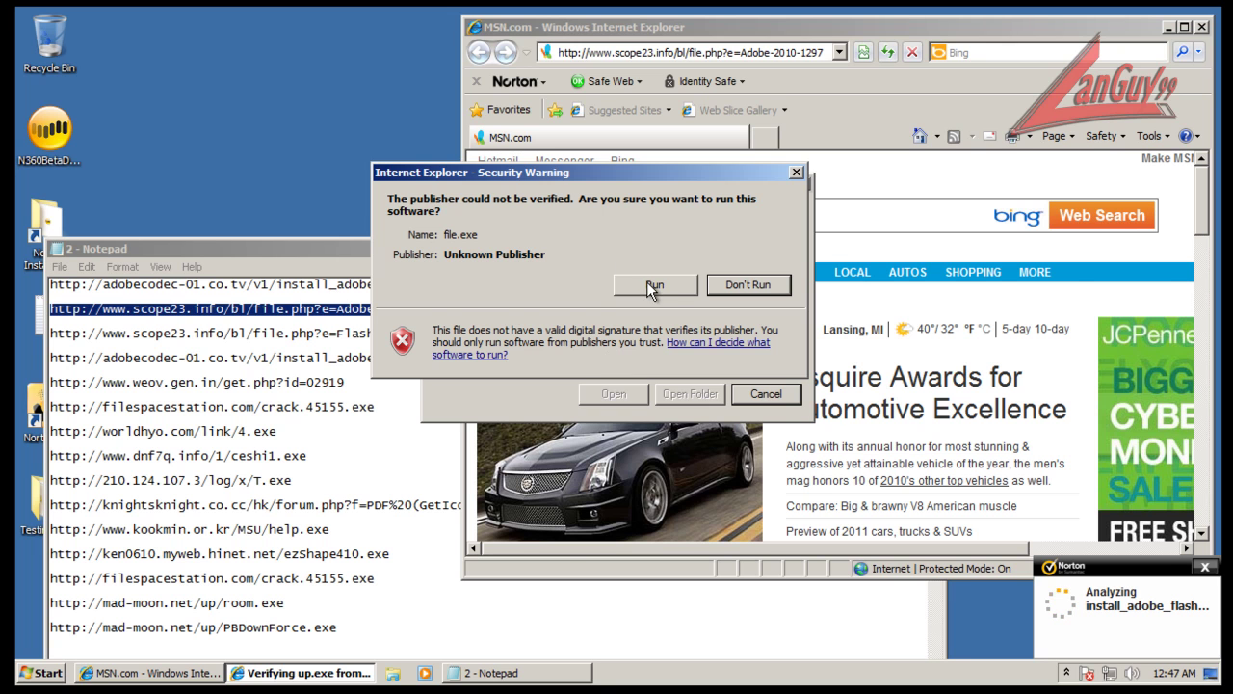
left_click(646, 282)
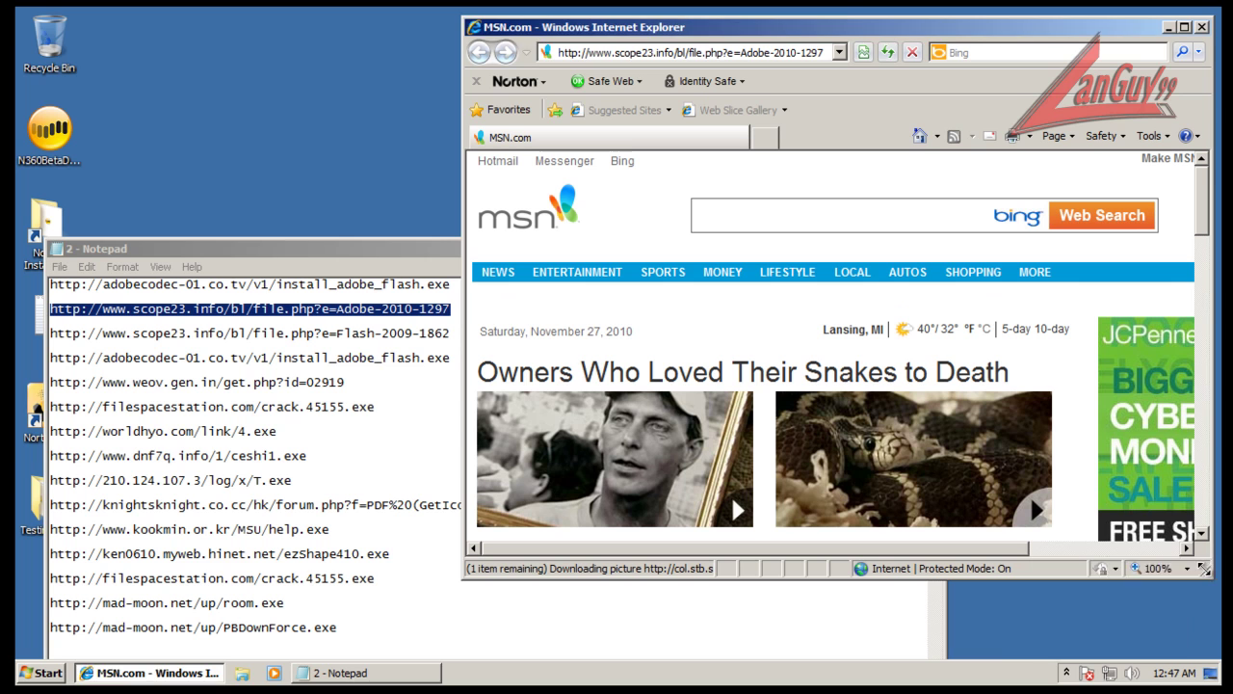
left_click(1204, 566)
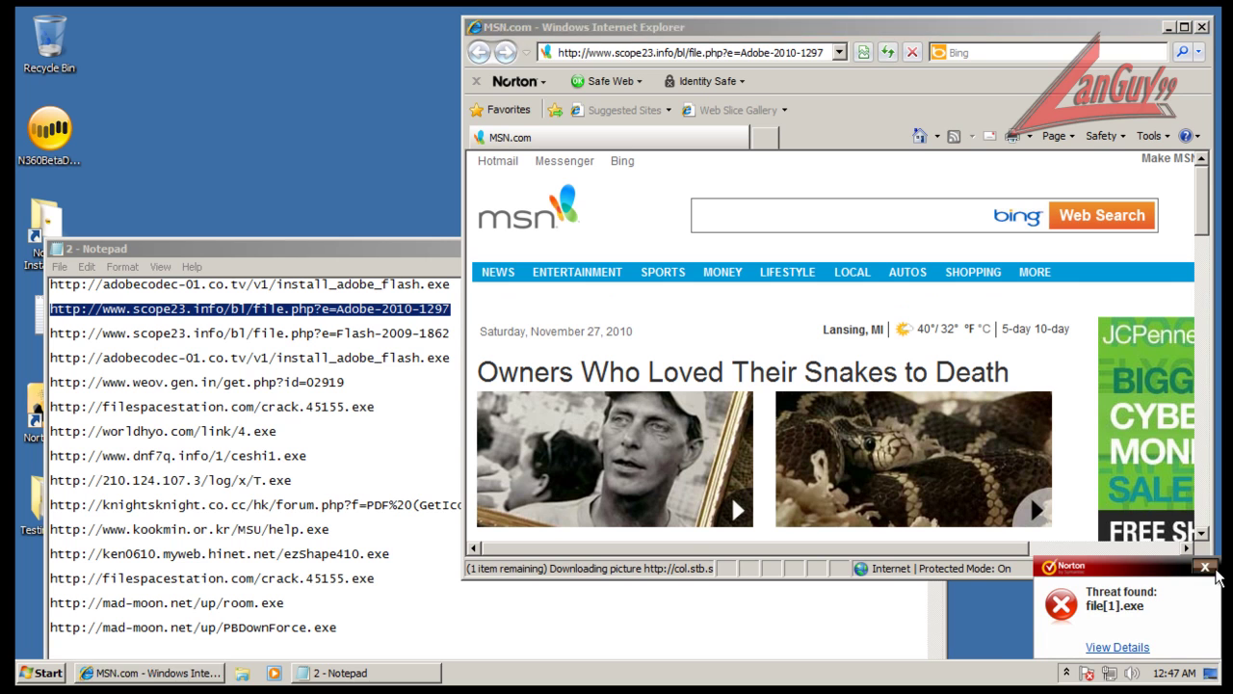
left_click(413, 348)
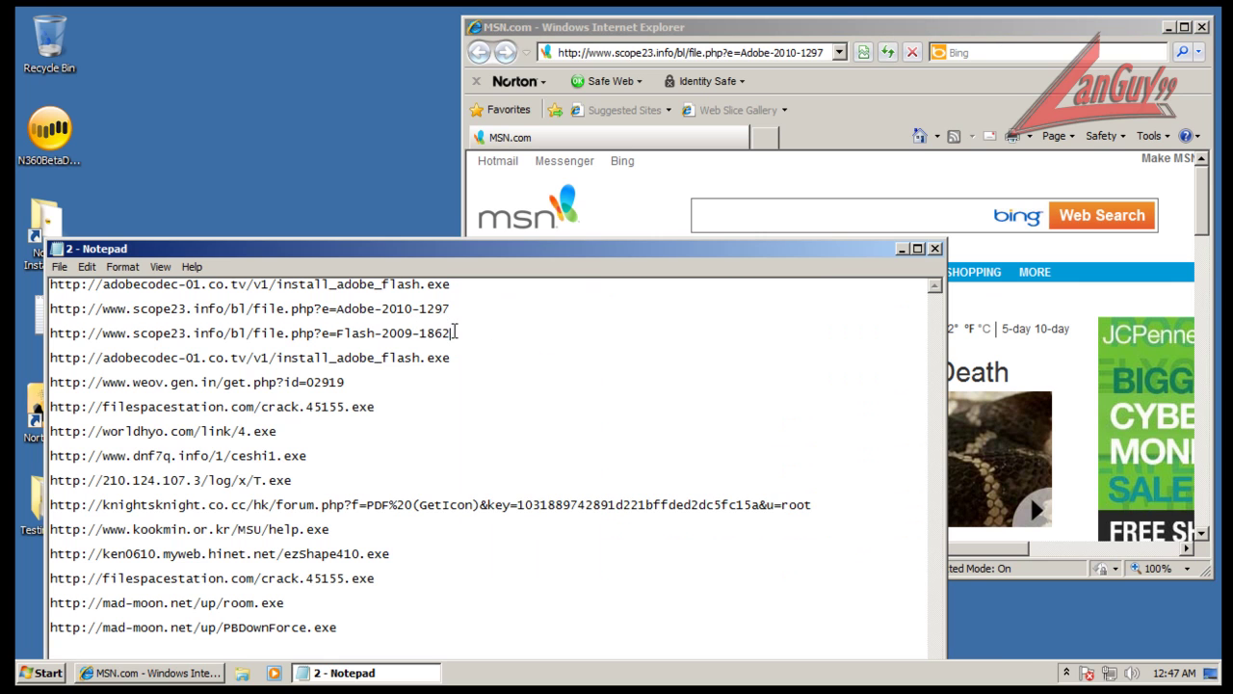
left_click(453, 324)
key("shift+Home")
key("ctrl+c")
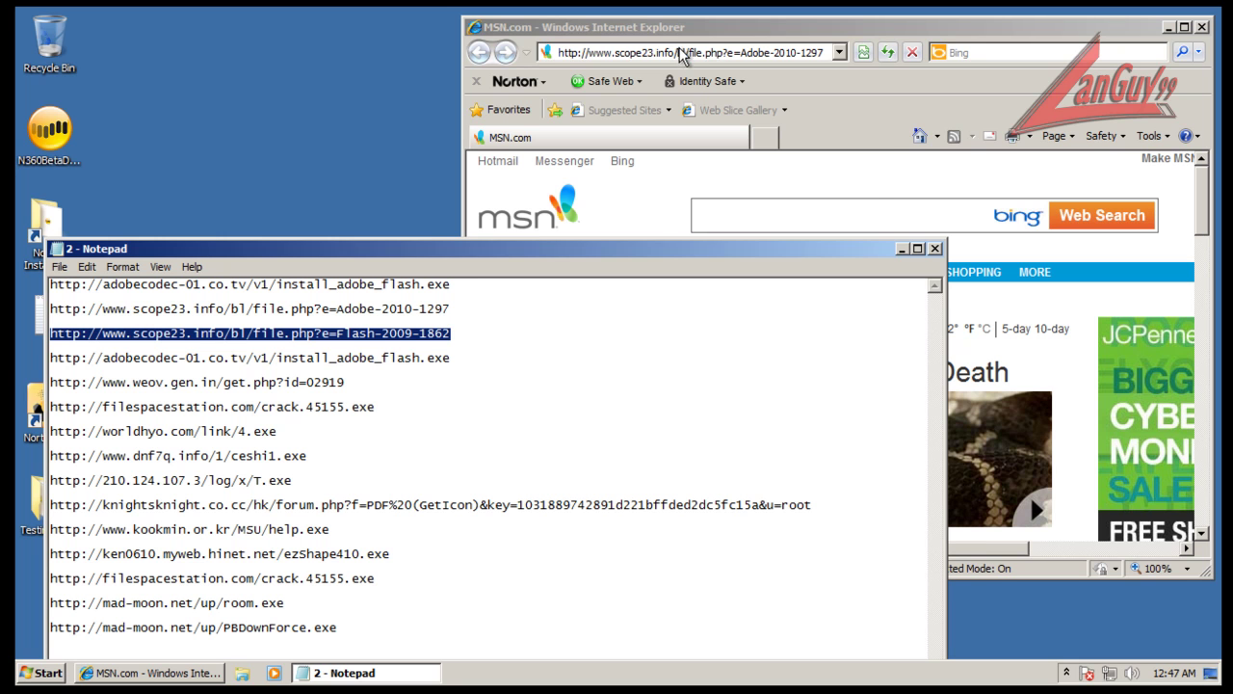
left_click(680, 50)
key("ctrl+v")
key("Return")
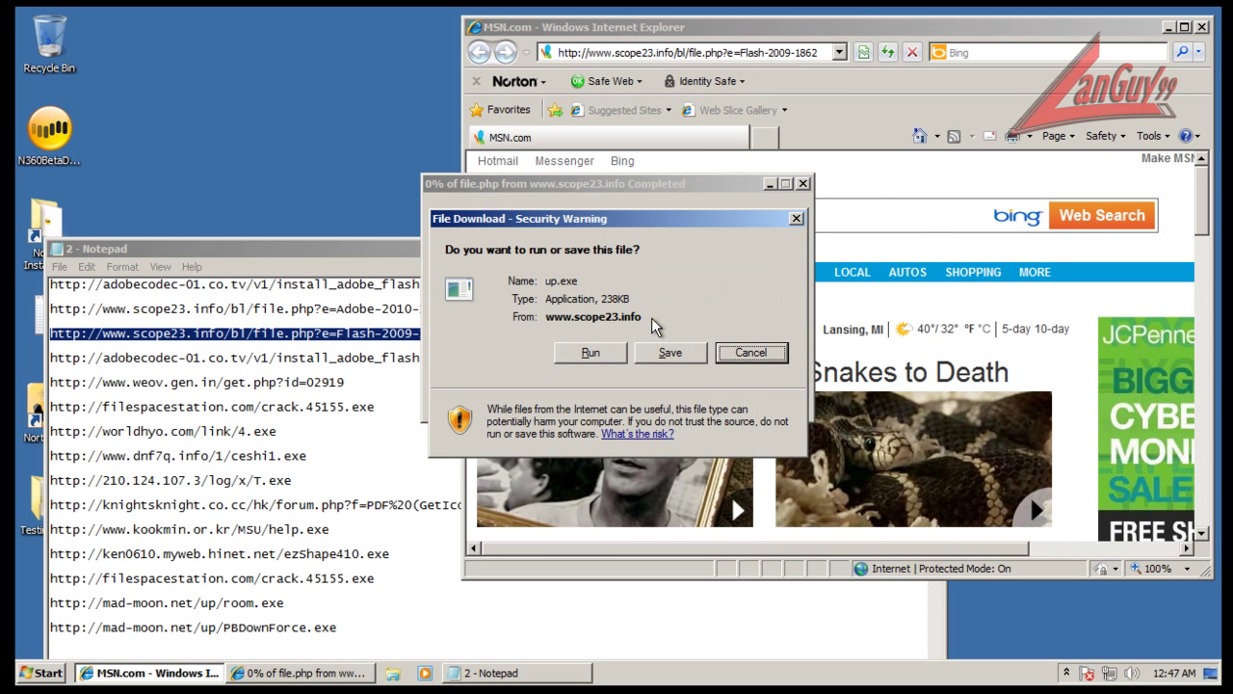
left_click(593, 355)
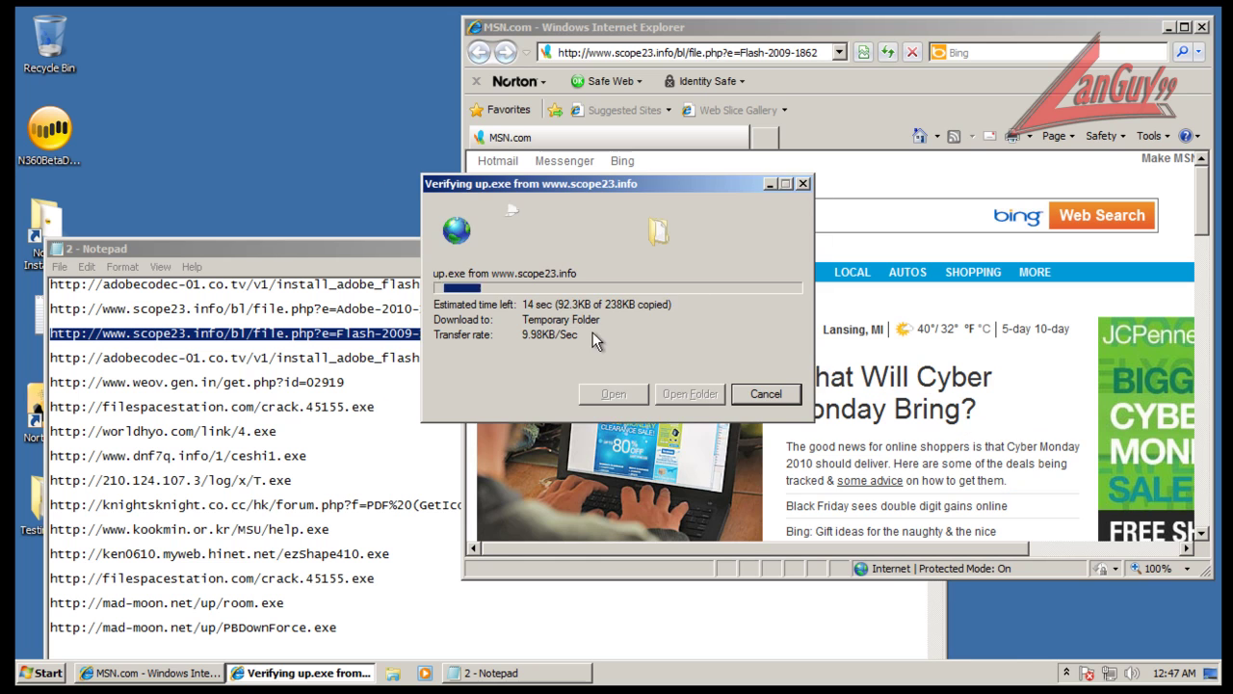
left_click(663, 300)
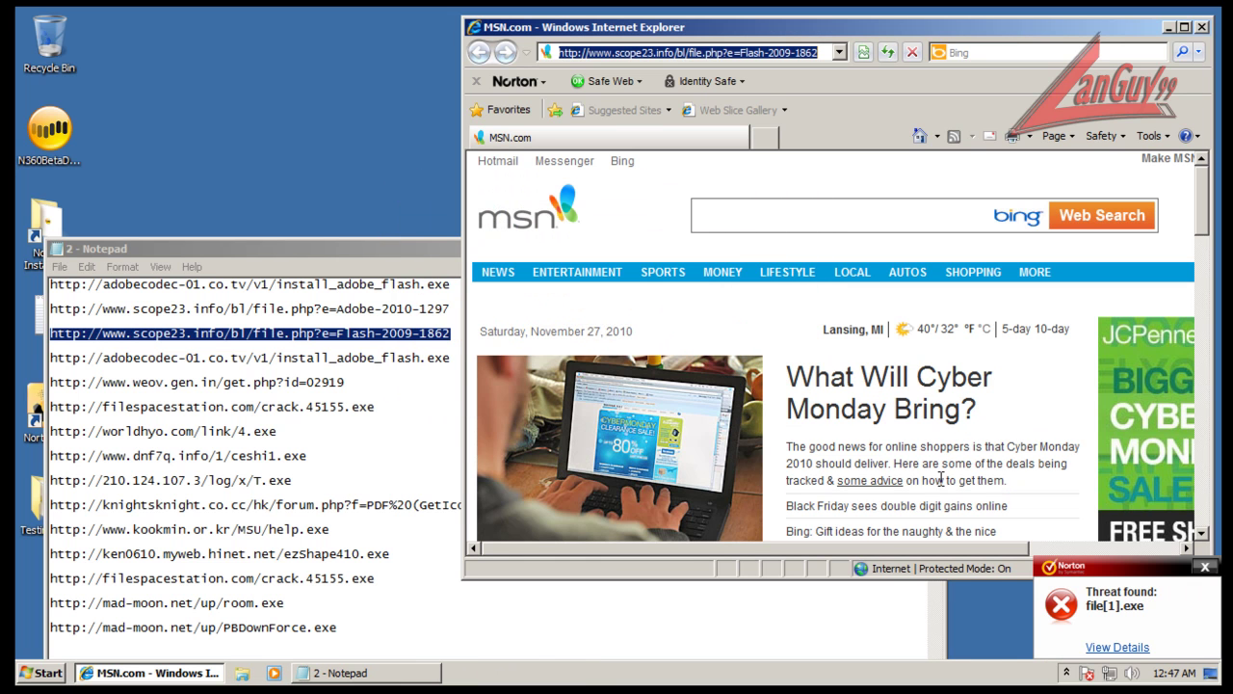
Examine the origin, details and activity of the detected file[1].exe in Norton File Insight, and close the report
left_click(1096, 648)
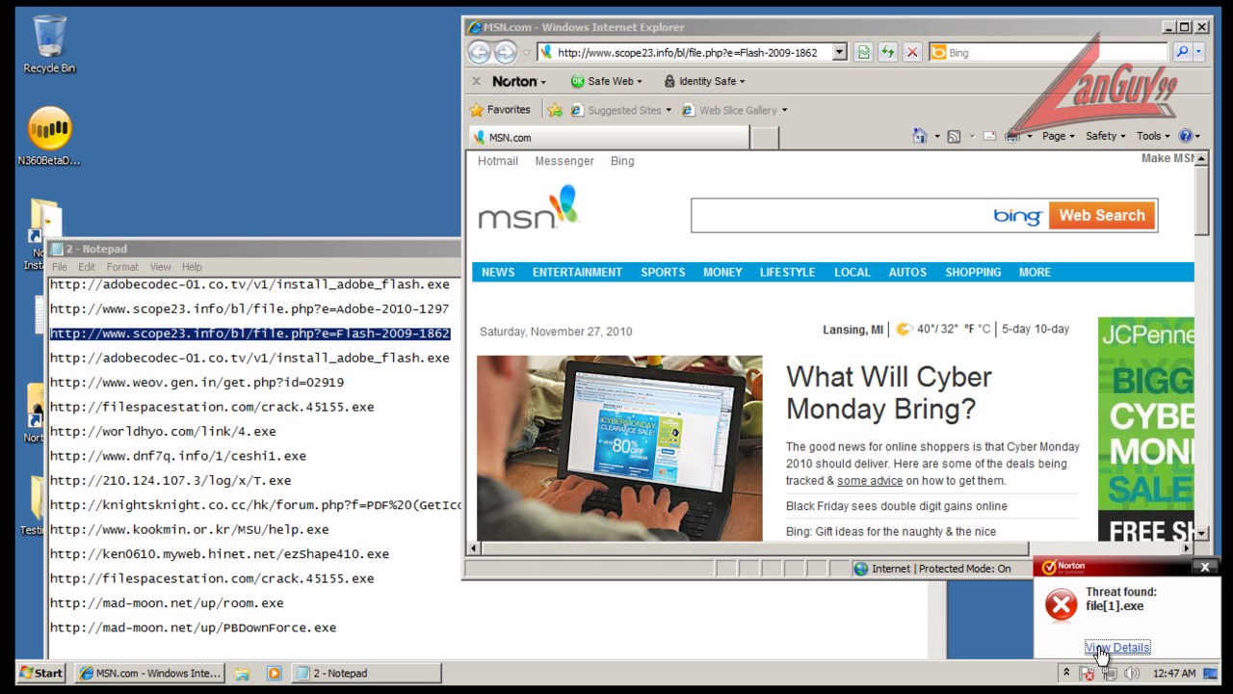
left_click(1098, 647)
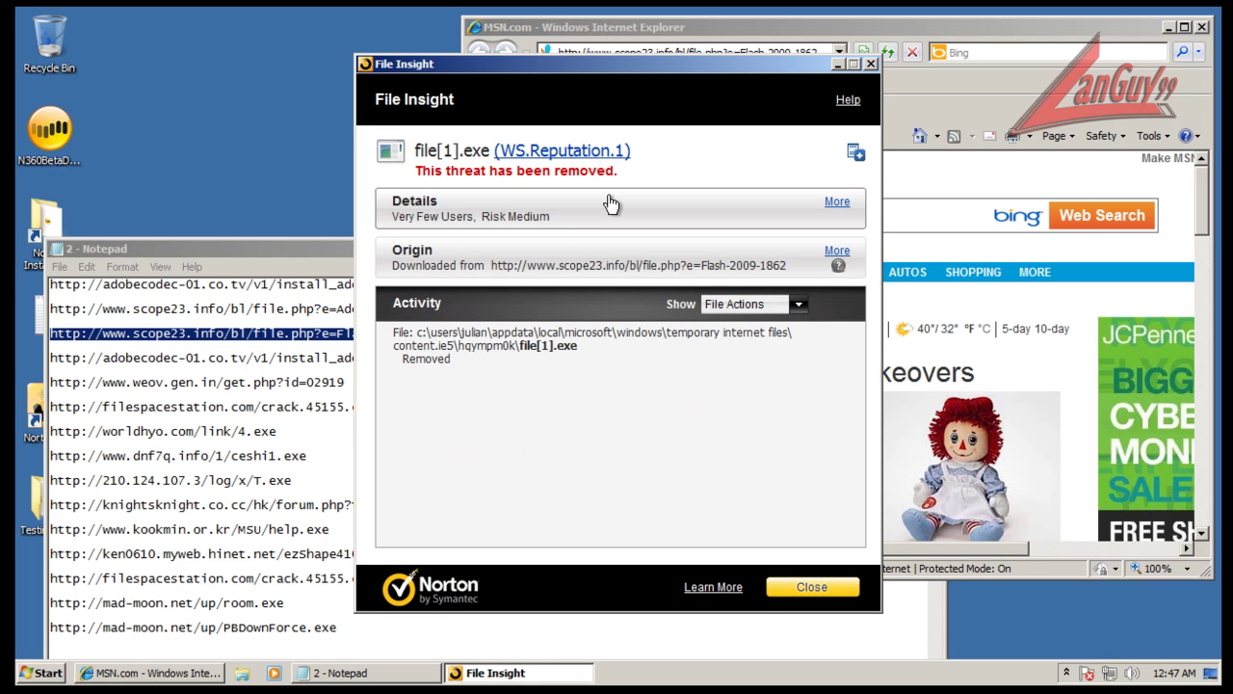
left_click(611, 259)
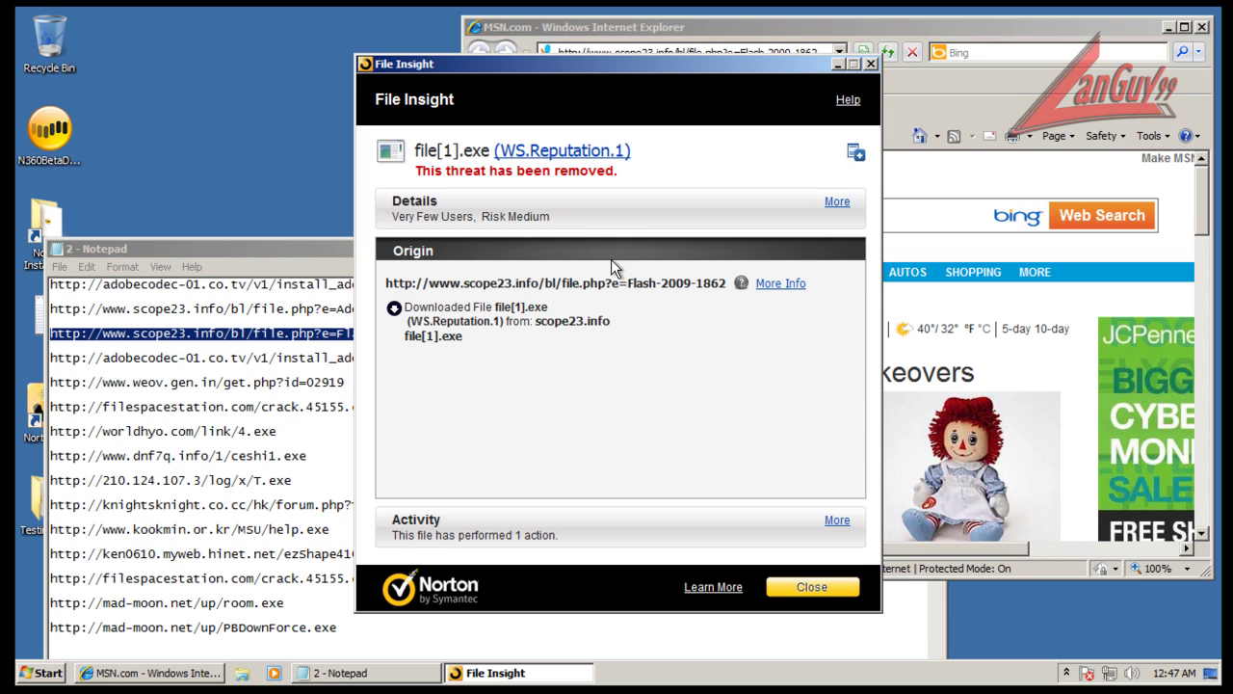
left_click(601, 216)
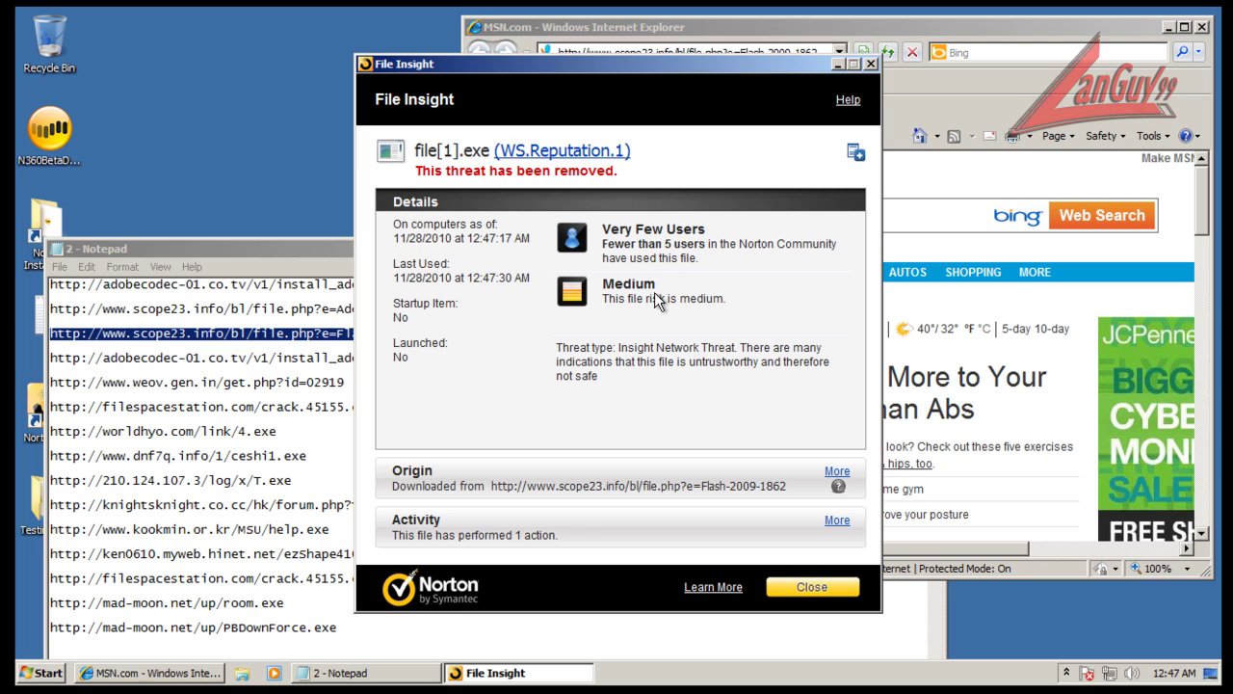
left_click(608, 540)
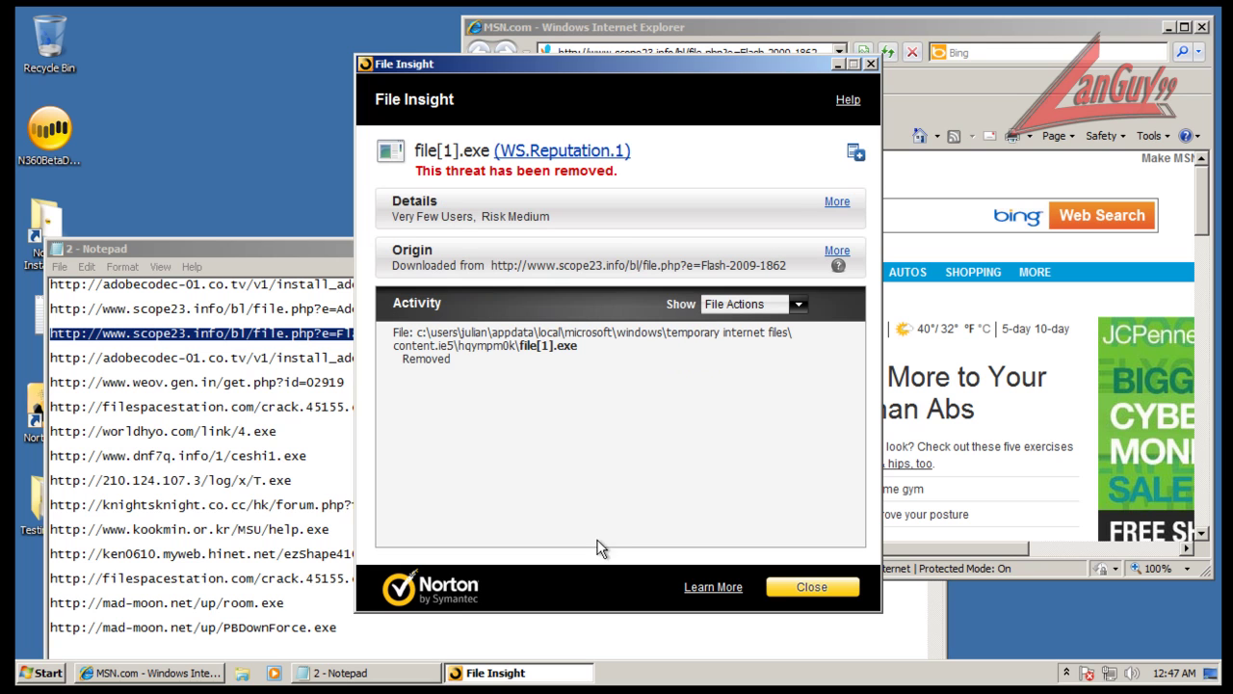
left_click(869, 65)
left_click(402, 364)
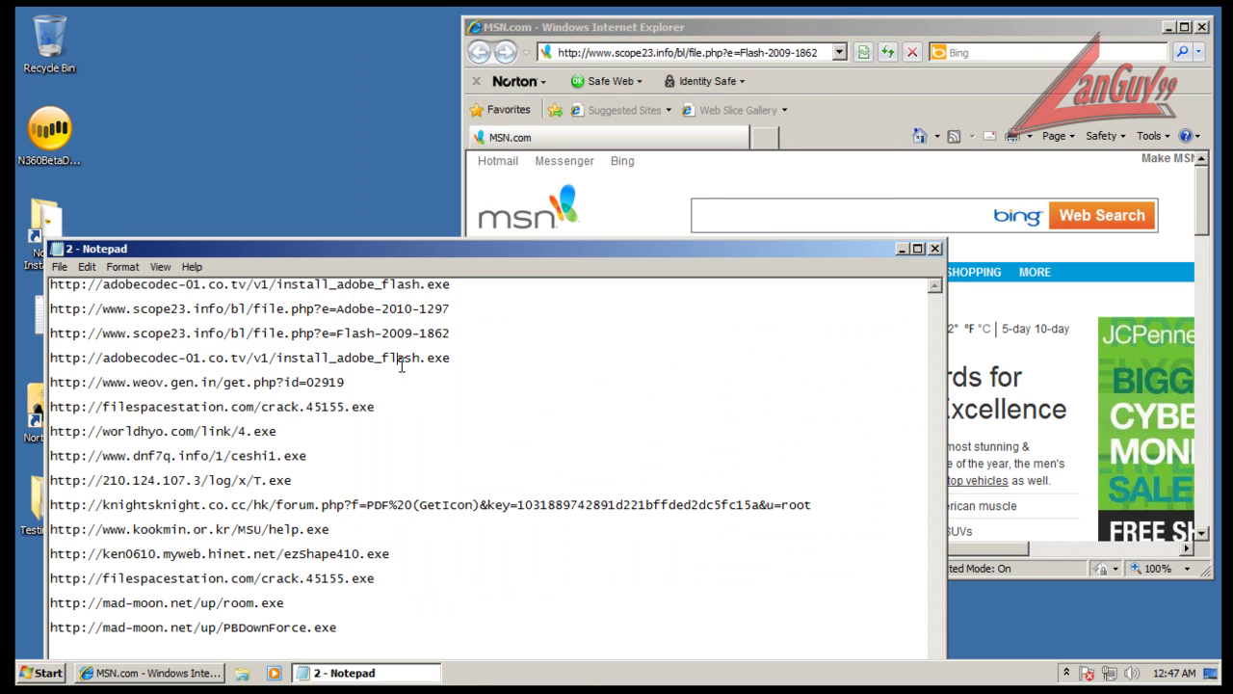
left_click(449, 345, "shift")
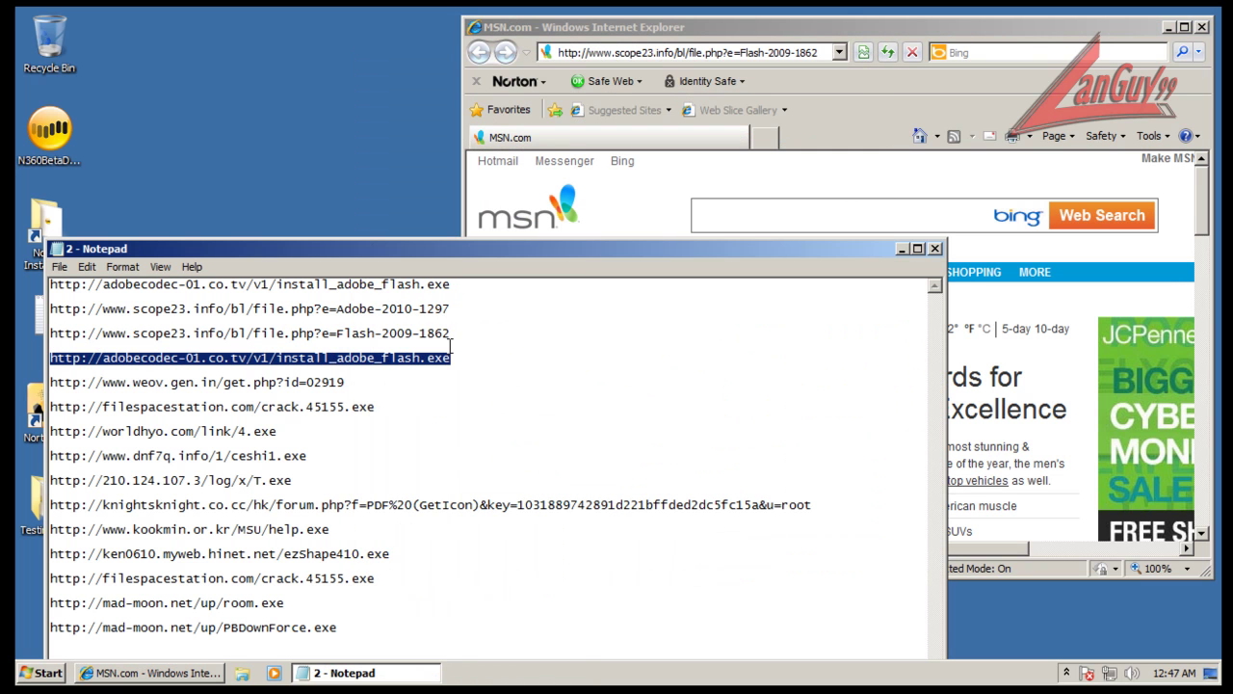
left_click(685, 50)
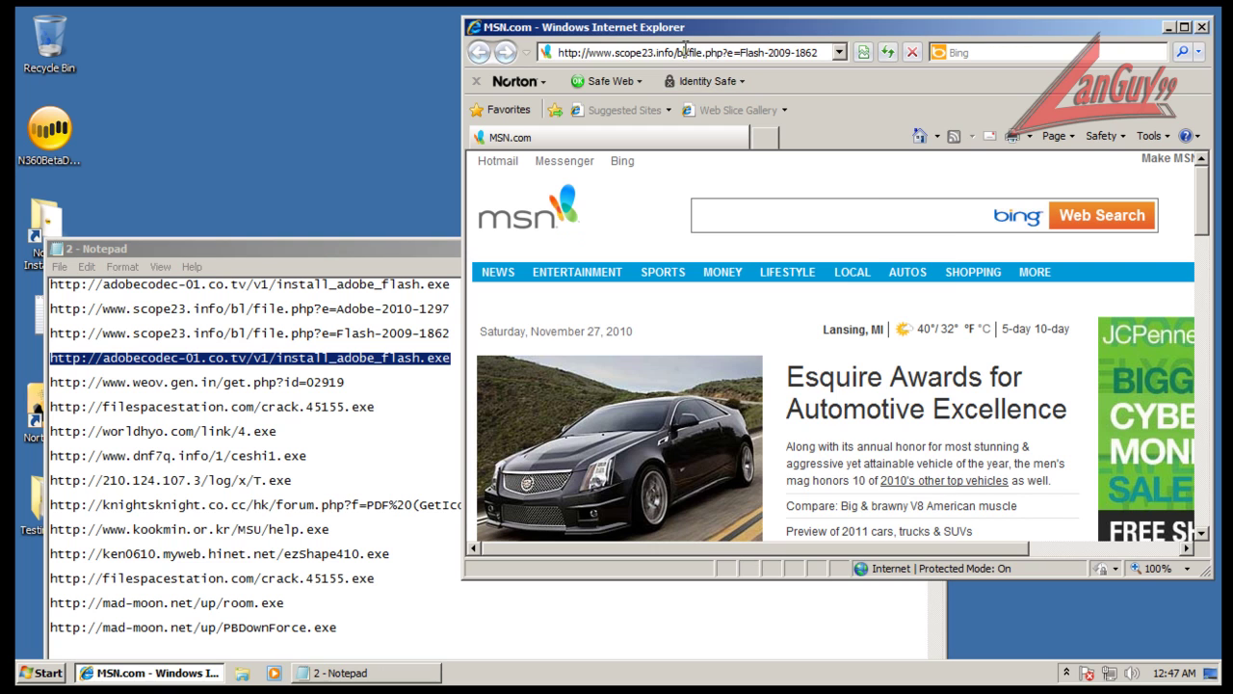
key("ctrl+a")
key("ctrl+v")
key("Return")
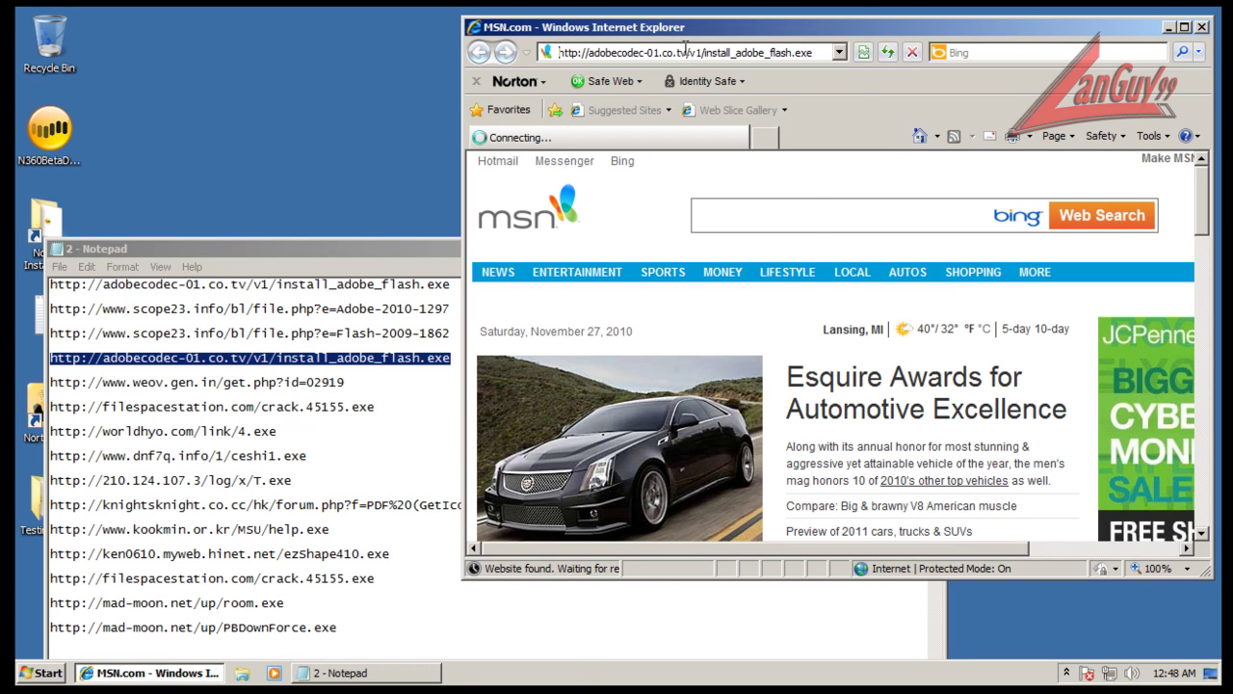
left_click(594, 354)
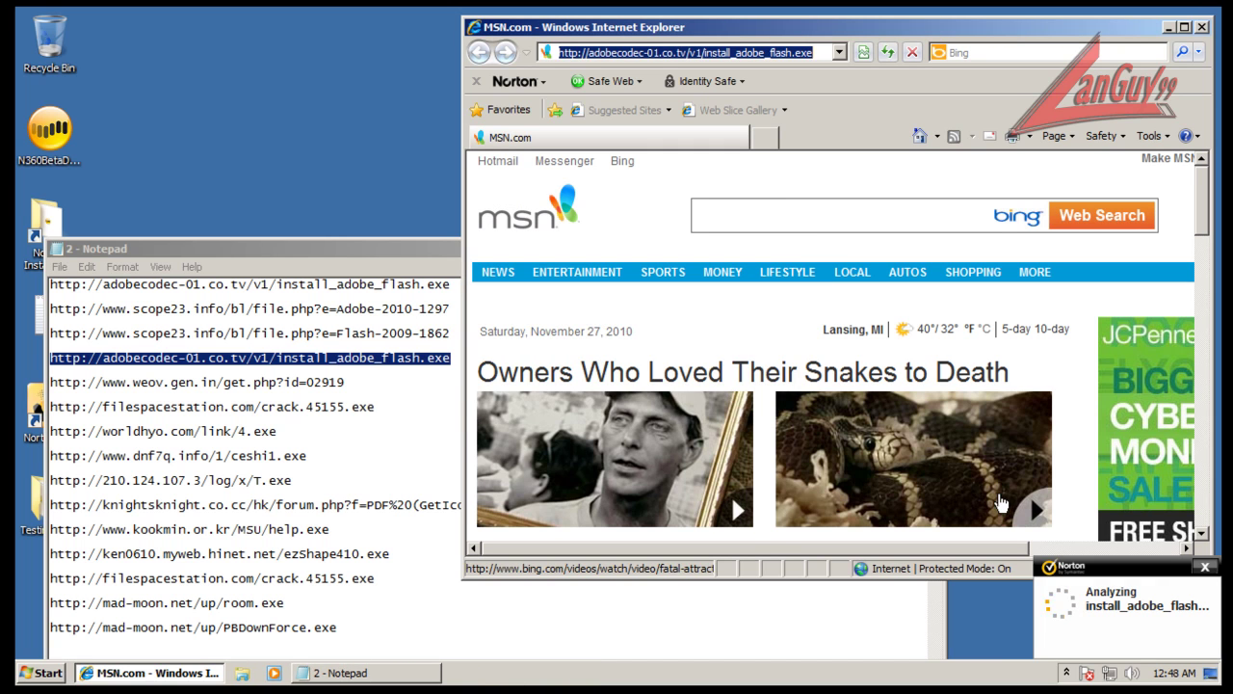
left_click(398, 382)
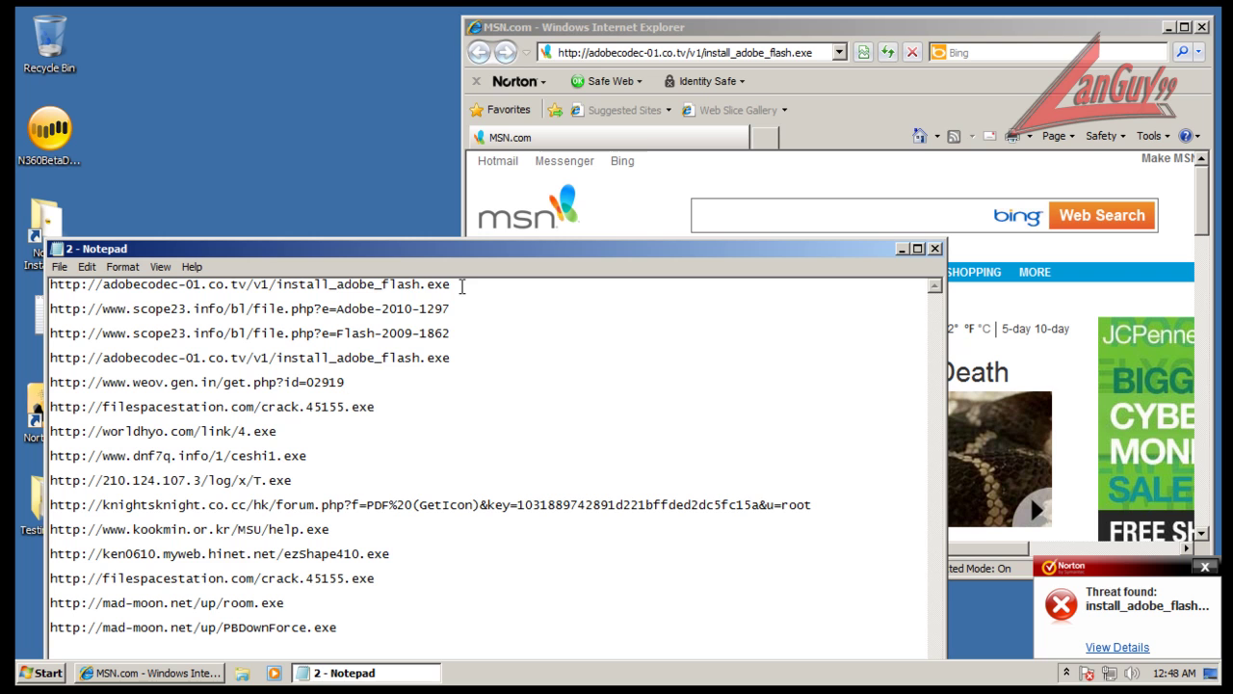
key("shift+Home")
key("ctrl+c")
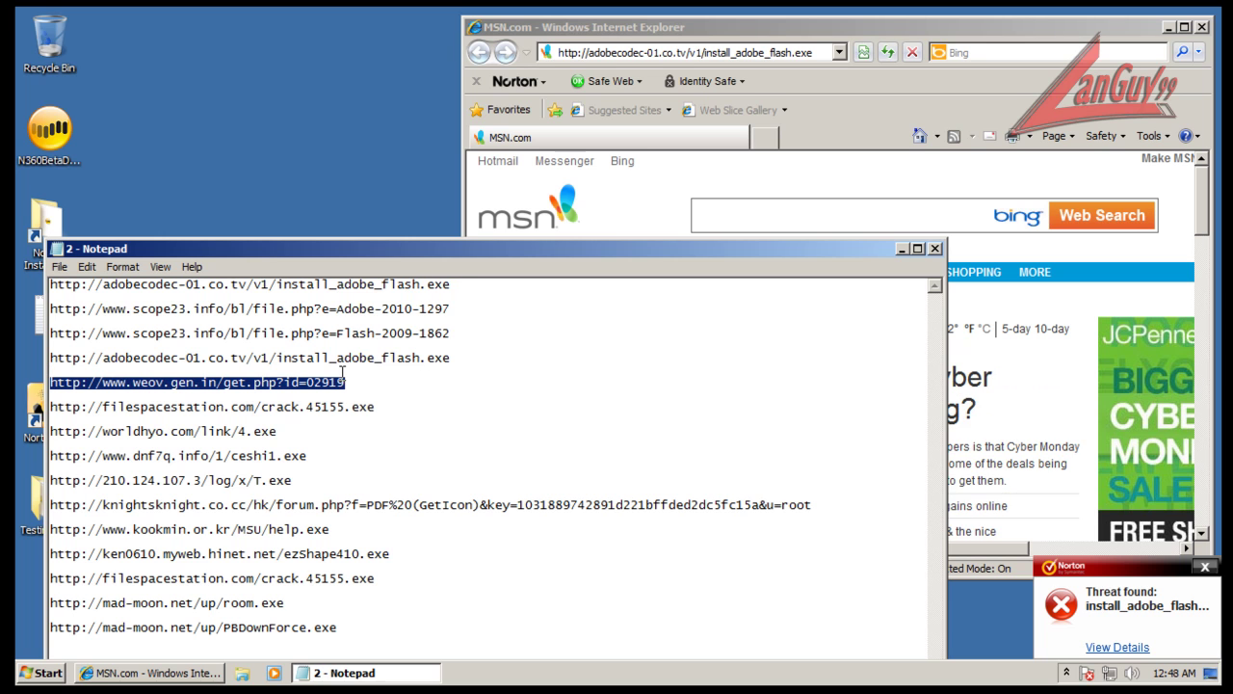
left_click(660, 27)
left_click_drag(589, 52, 653, 52)
key("ctrl+a")
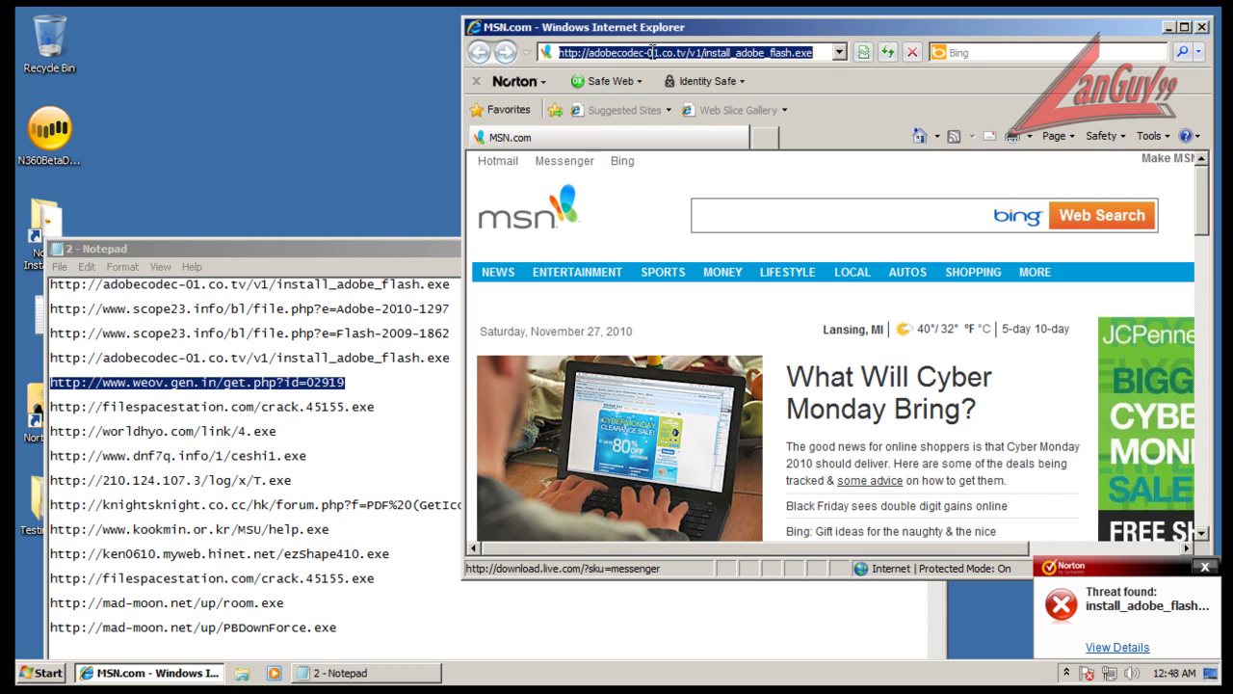
key("ctrl+v")
key("Return")
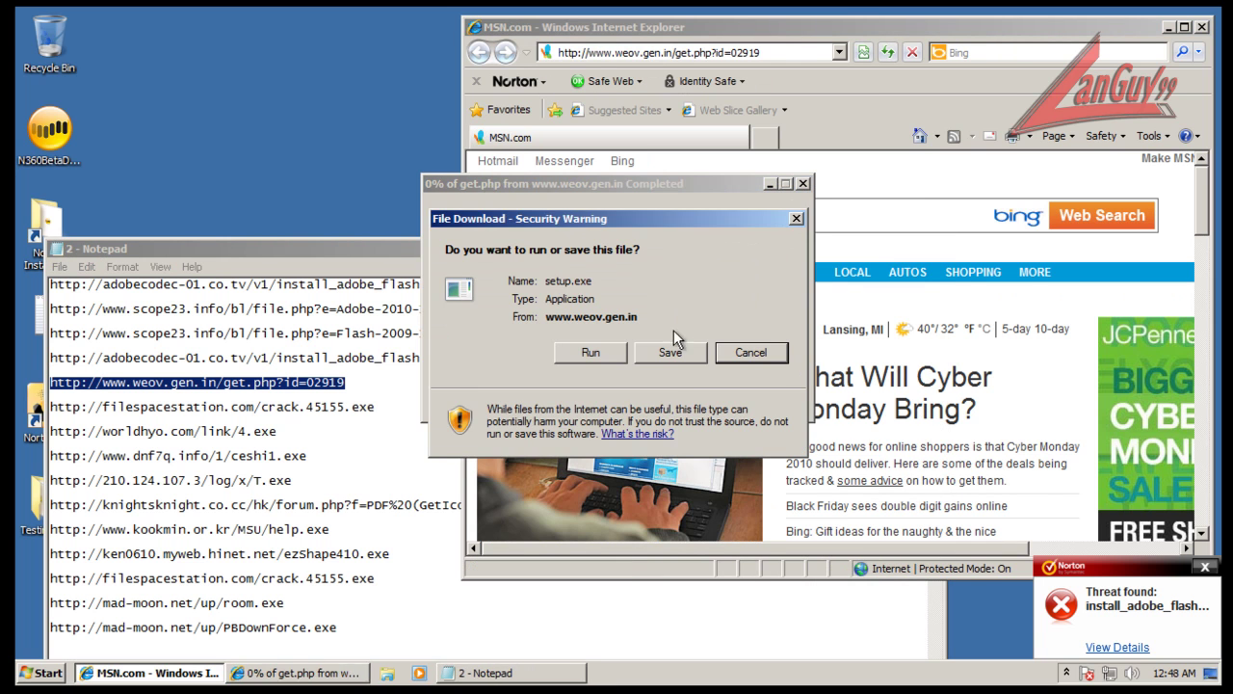
left_click(611, 358)
left_click(1205, 567)
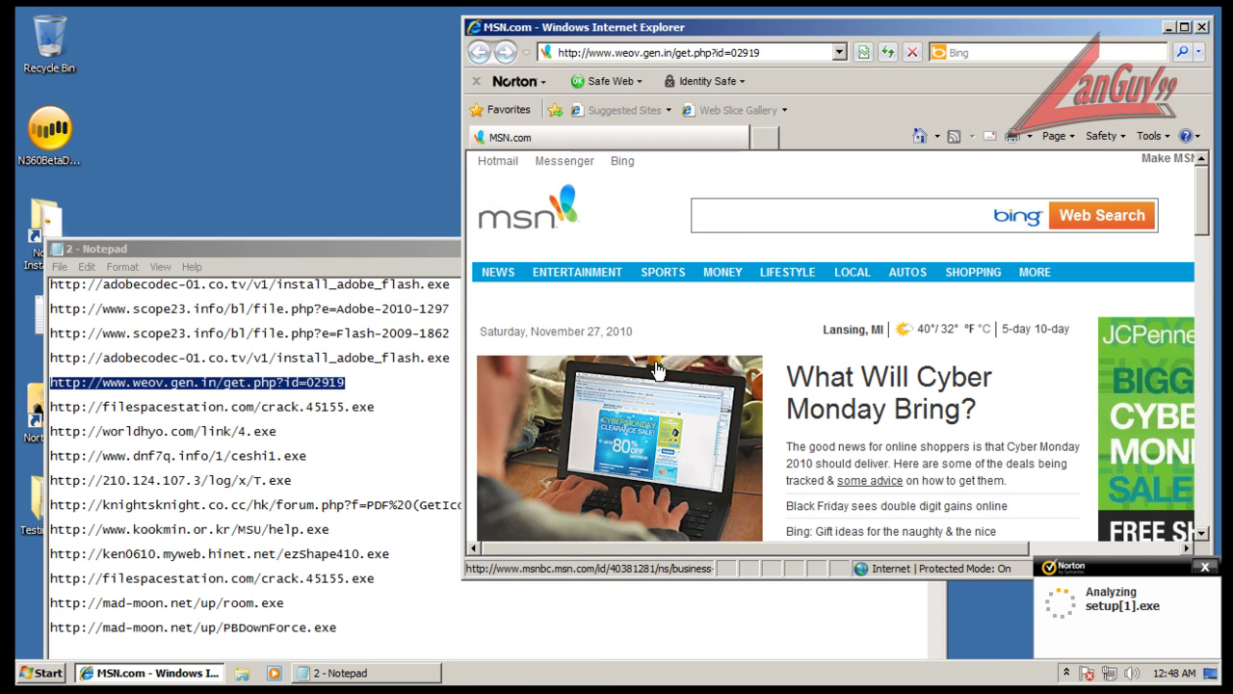
double_click(376, 404)
key("ctrl+c")
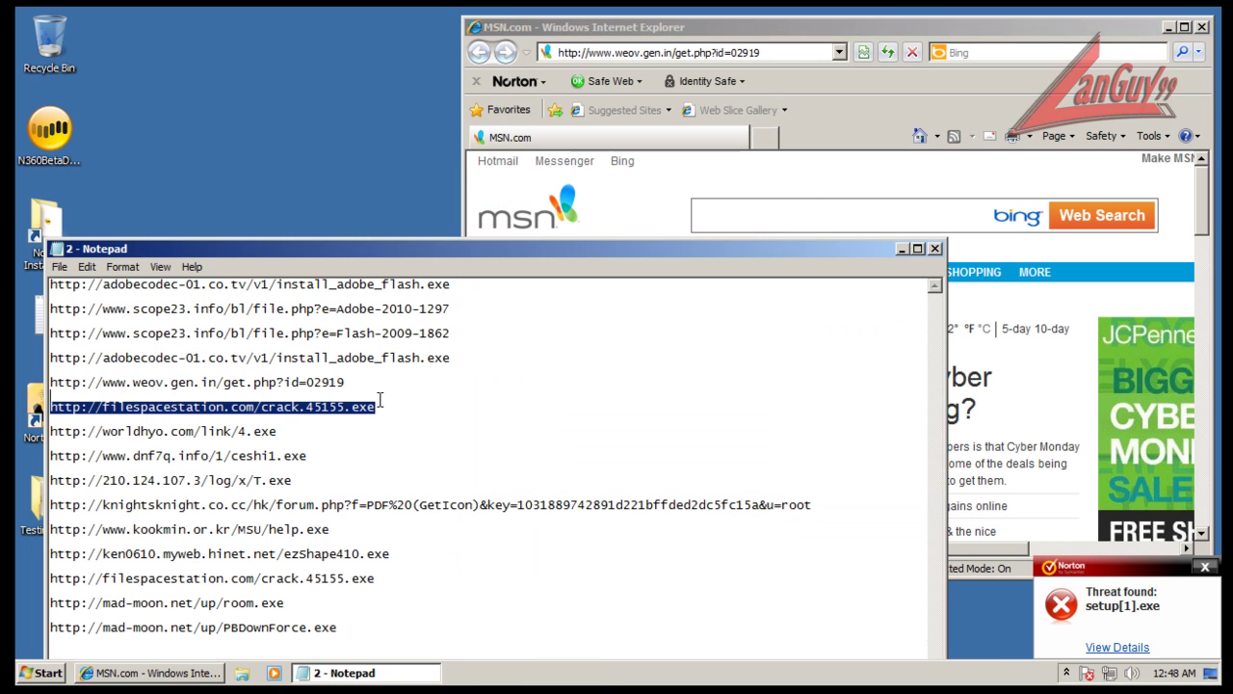
left_click(742, 52)
left_click(1206, 567)
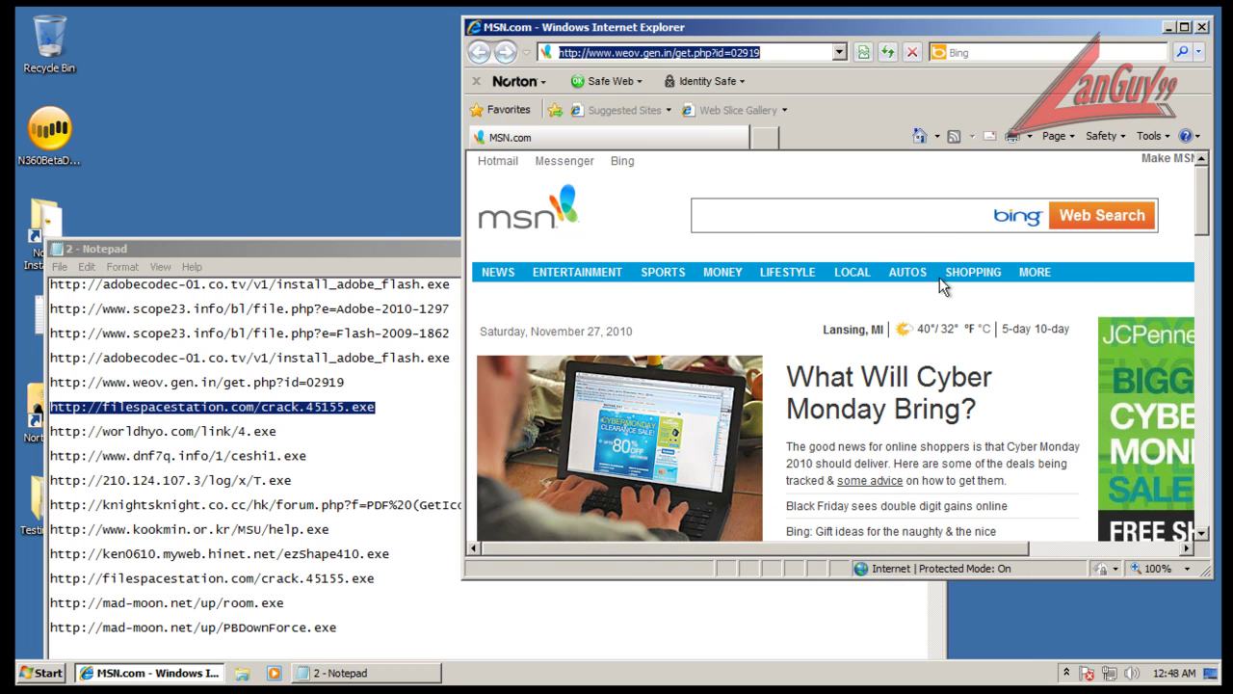
key("ctrl+v")
key("Return")
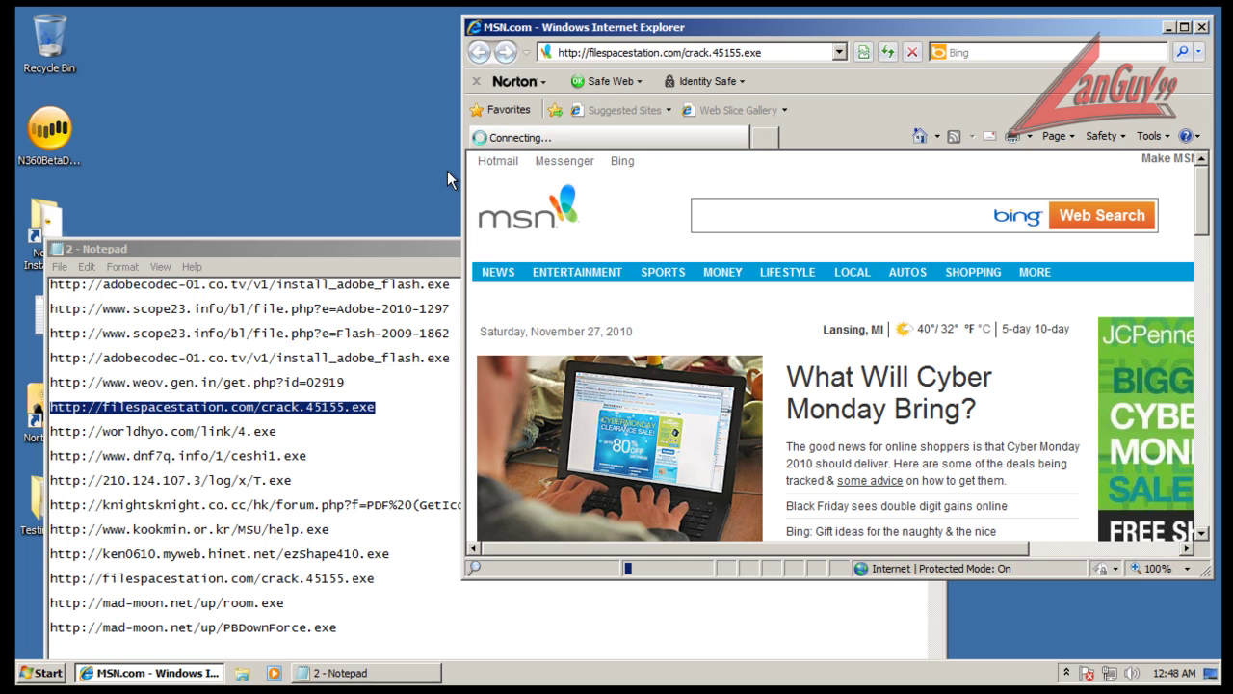
double_click(281, 426)
key("ctrl+c")
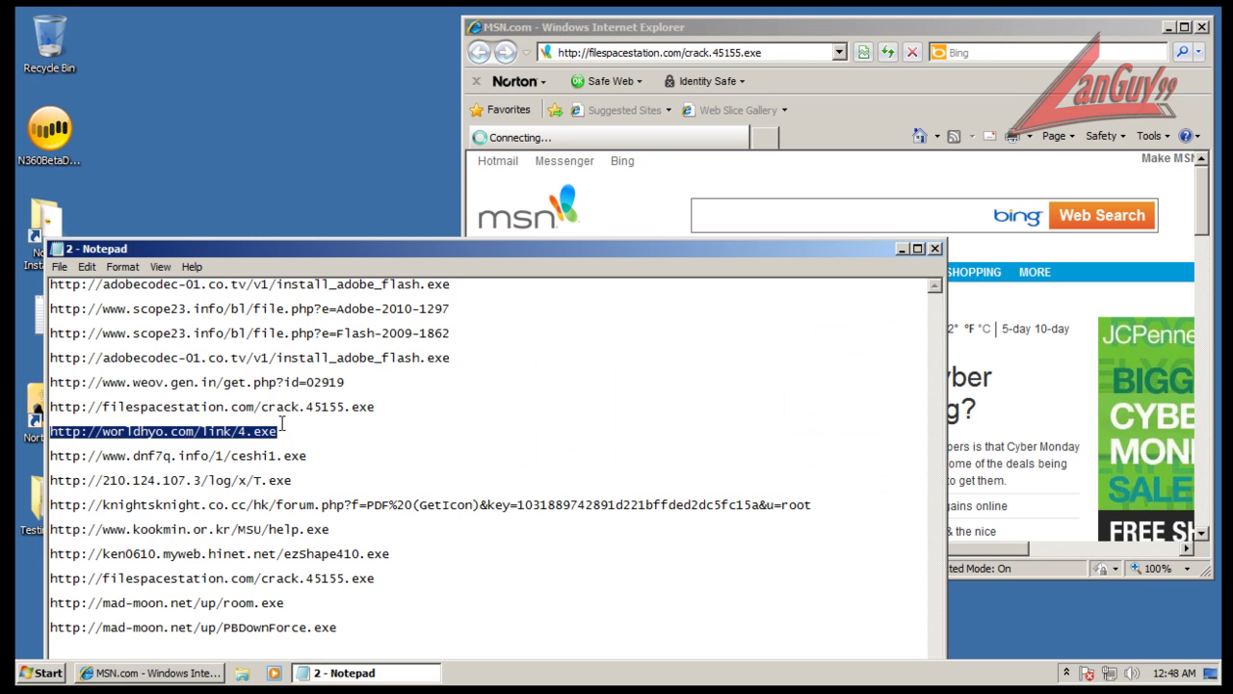
left_click(628, 197)
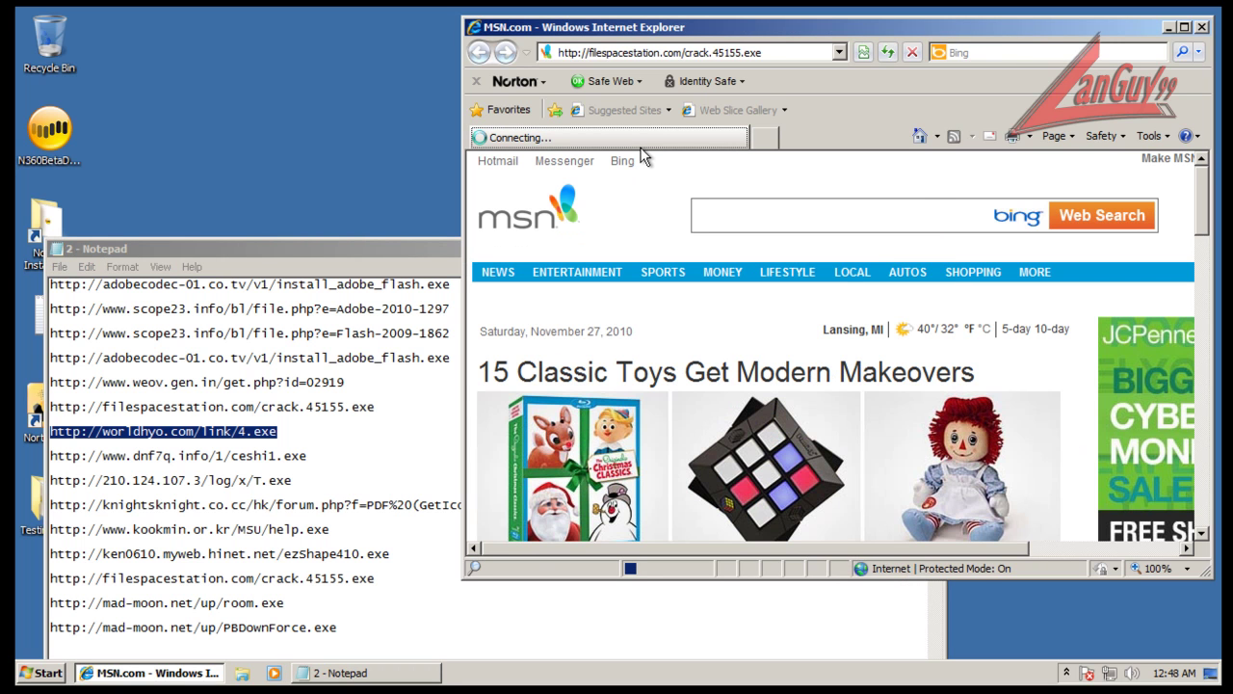
left_click(728, 53)
right_click(728, 55)
left_click(755, 123)
key("Return")
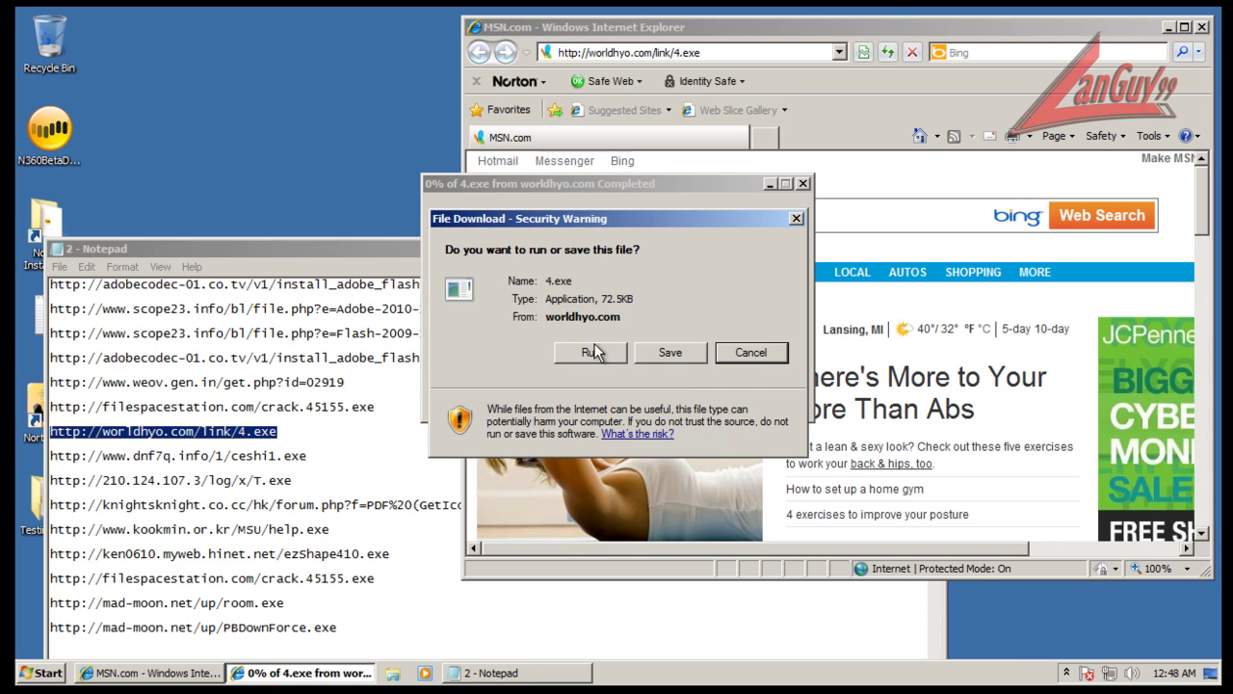
left_click(596, 350)
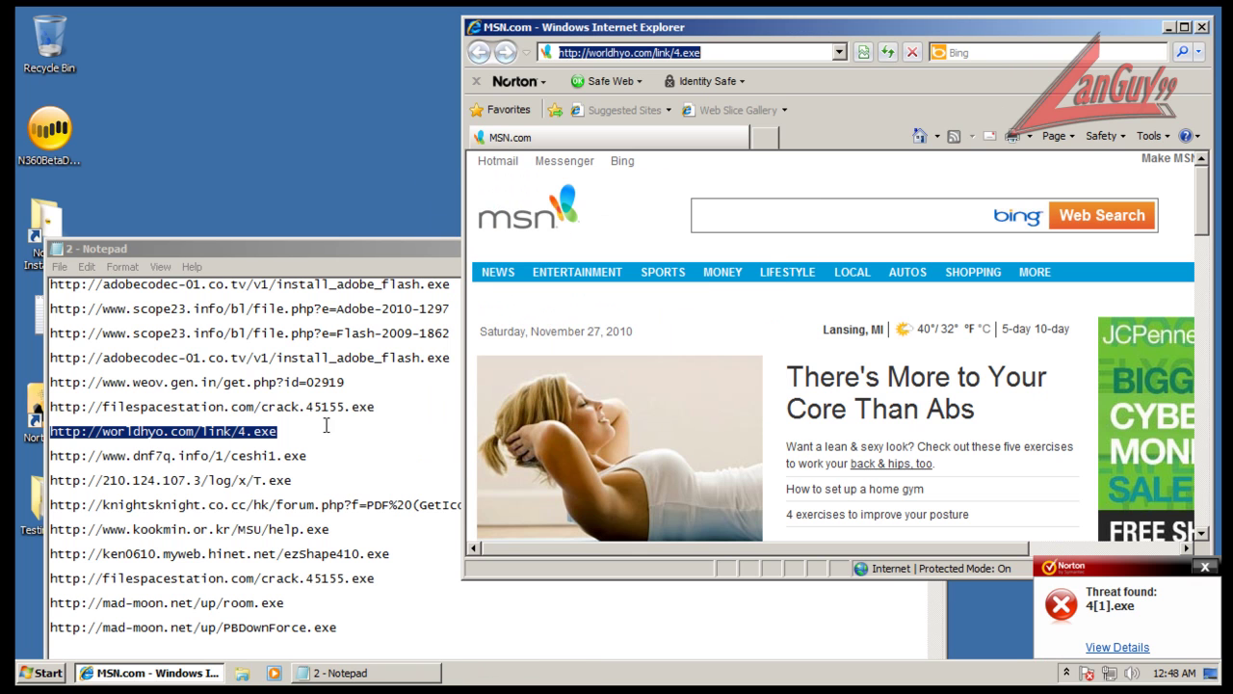
double_click(310, 458)
key("ctrl+c")
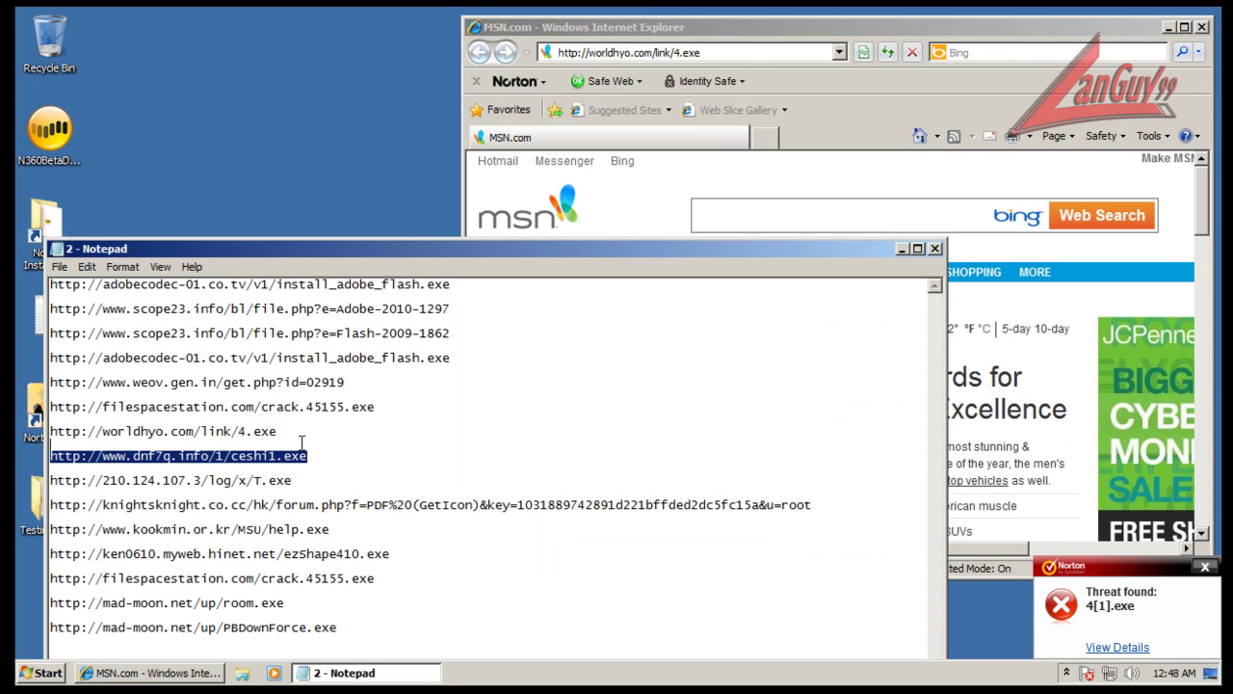
left_click(725, 52)
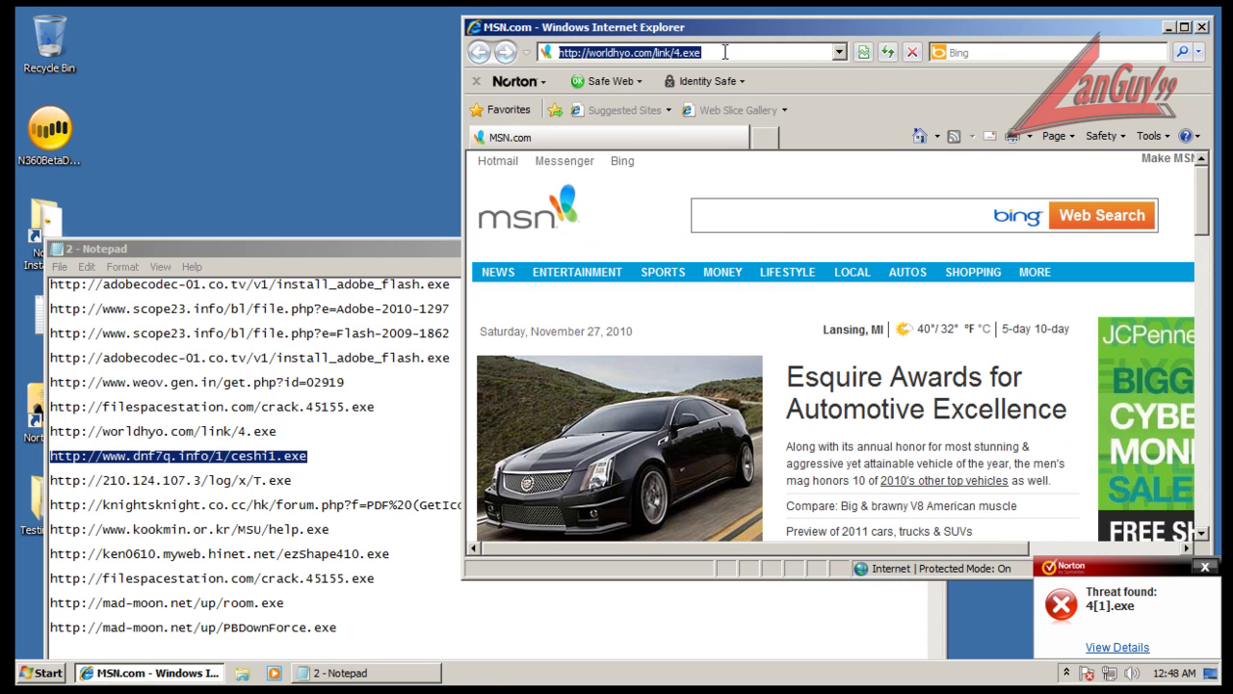
key("ctrl+v")
key("Return")
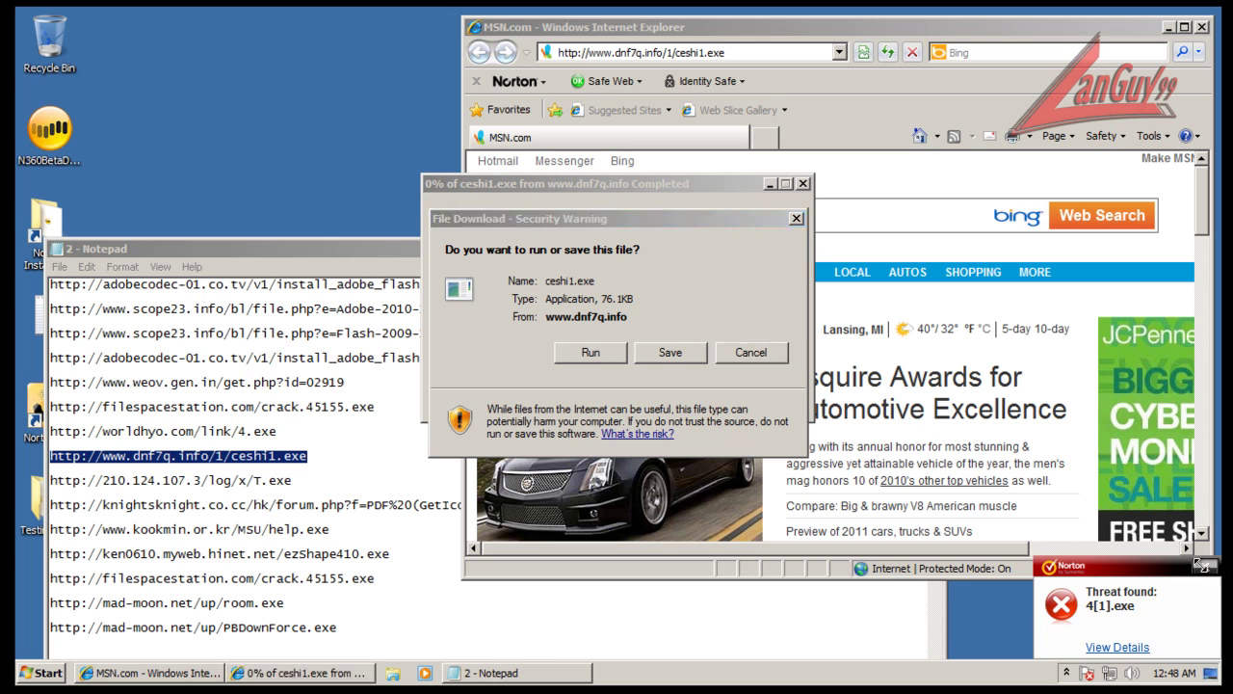
left_click(611, 349)
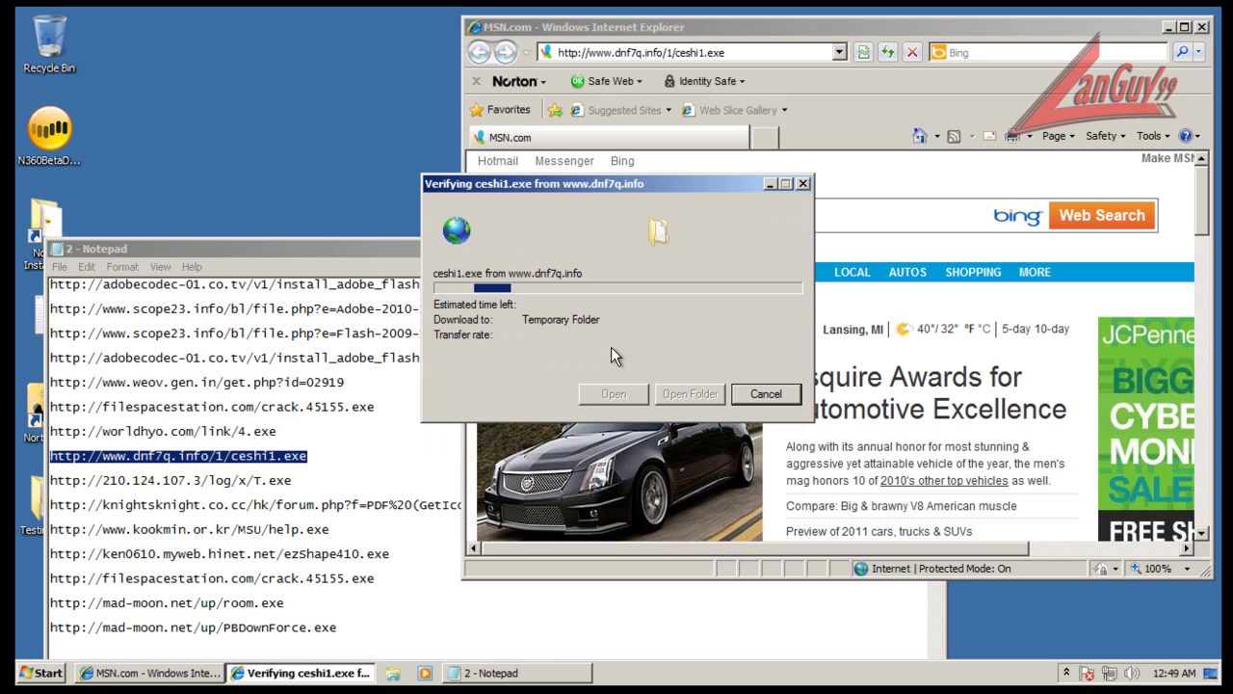
left_click(658, 283)
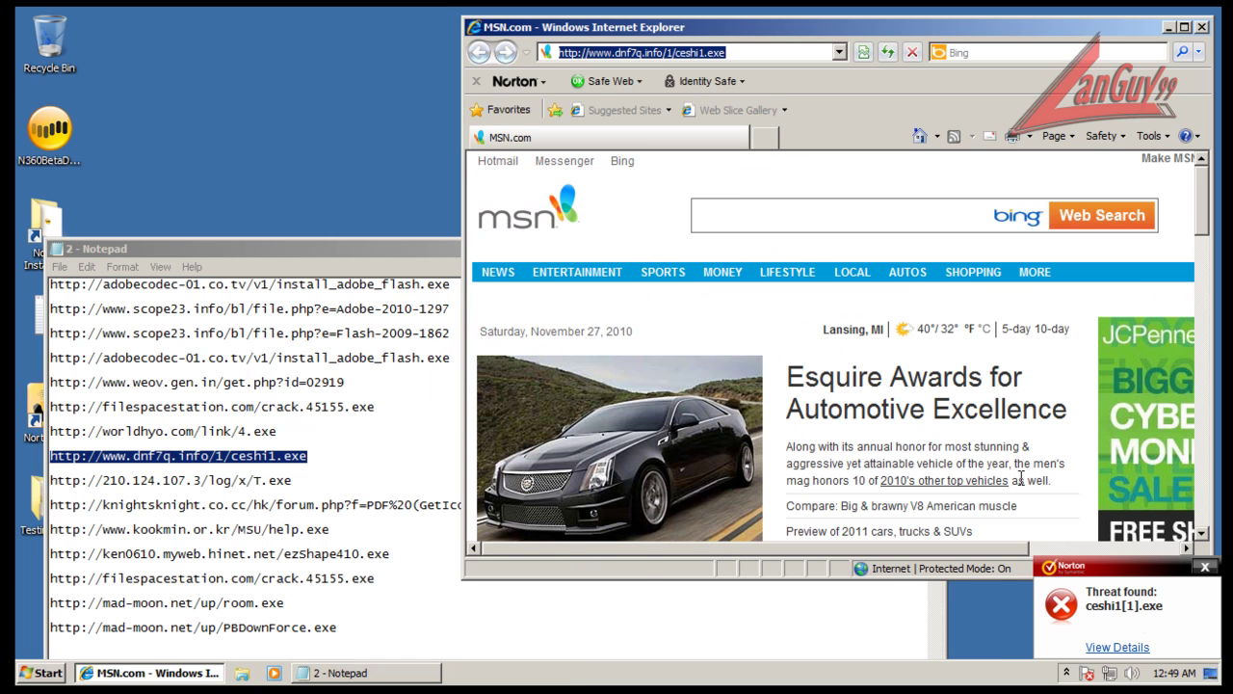
Review the origin and activity of ceshi1[1].exe in Norton File Insight, closing the report when done
mouse_move(626, 280)
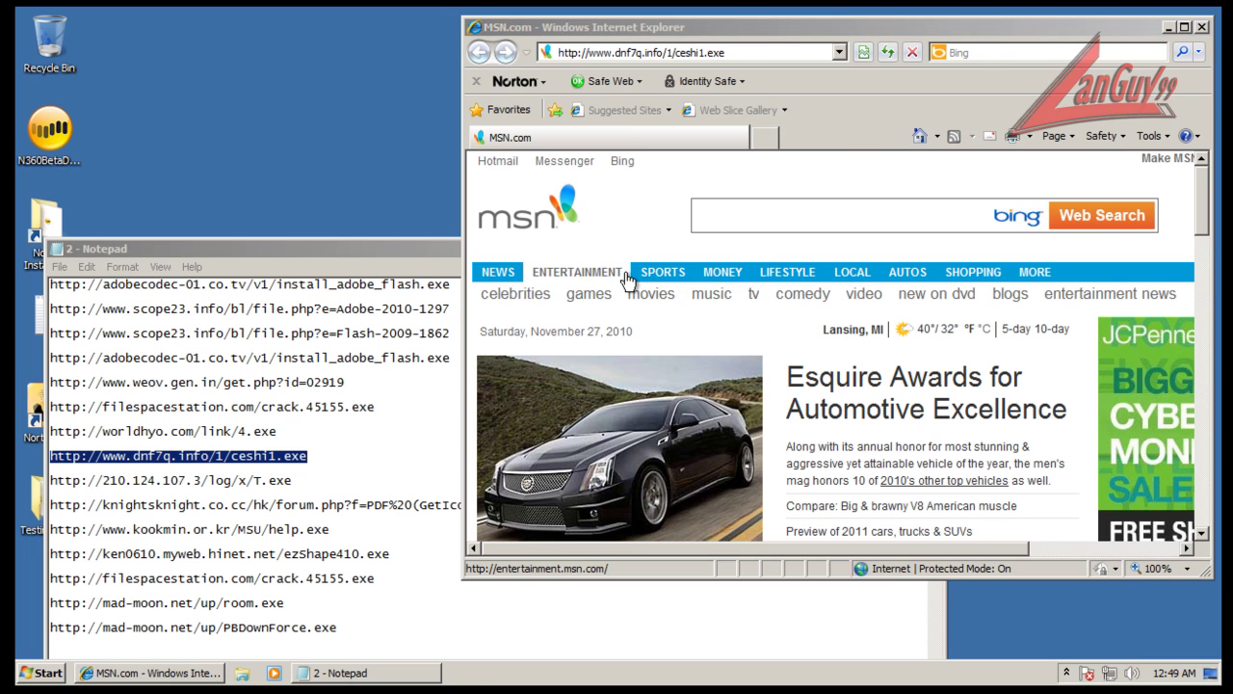
left_click(455, 202)
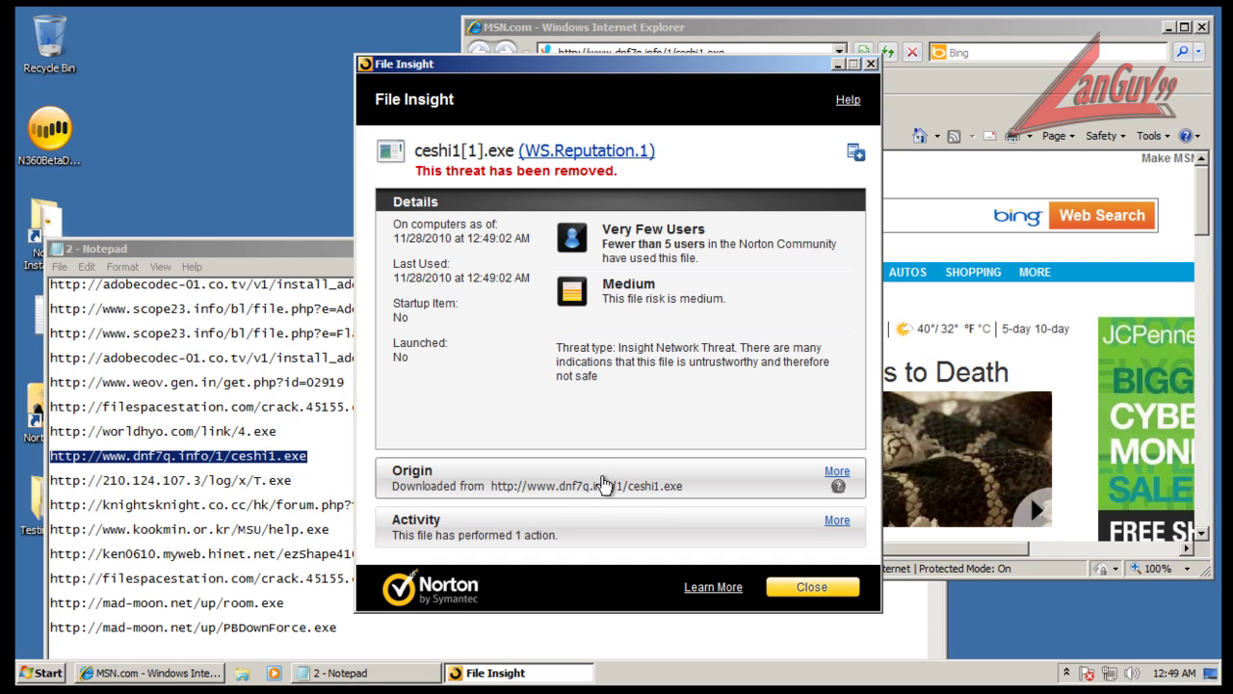
left_click(528, 491)
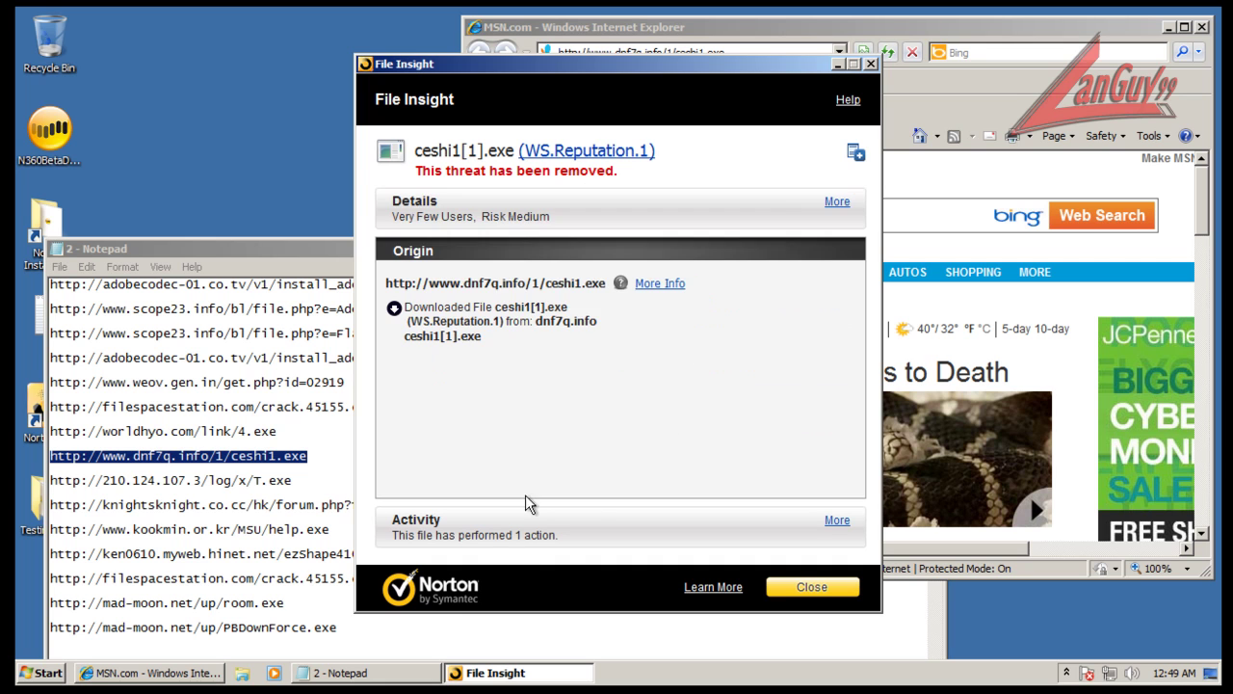
left_click(513, 545)
left_click(617, 273)
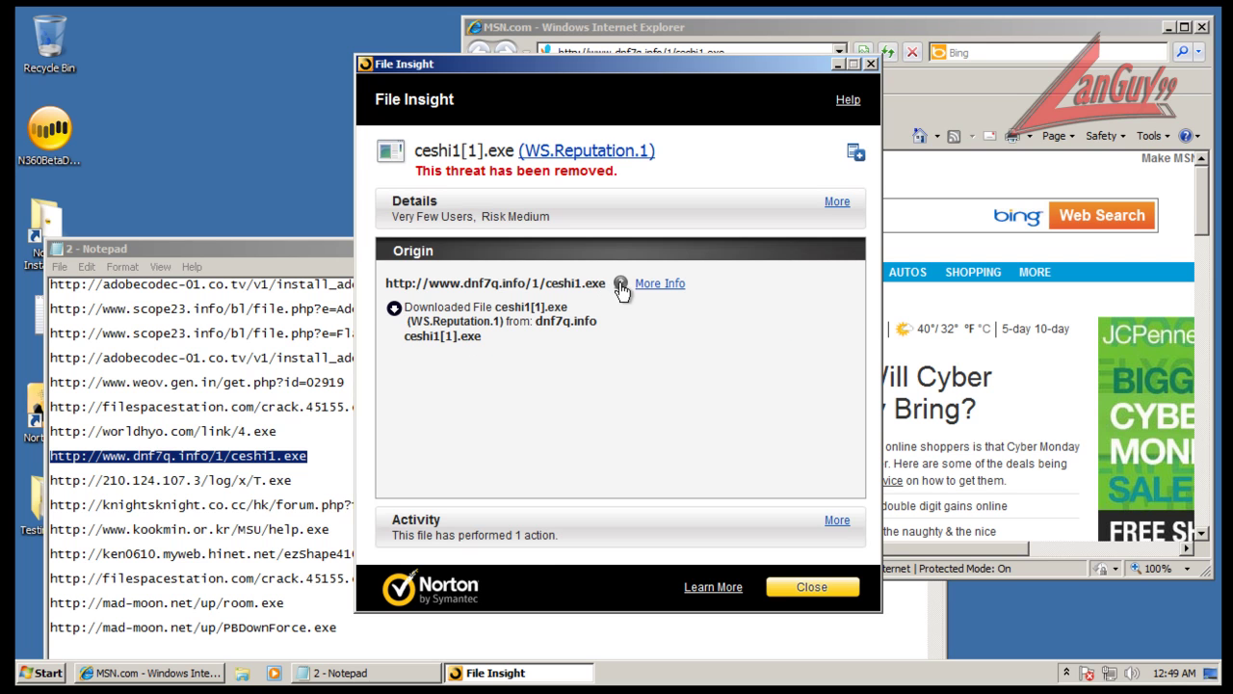
left_click(557, 535)
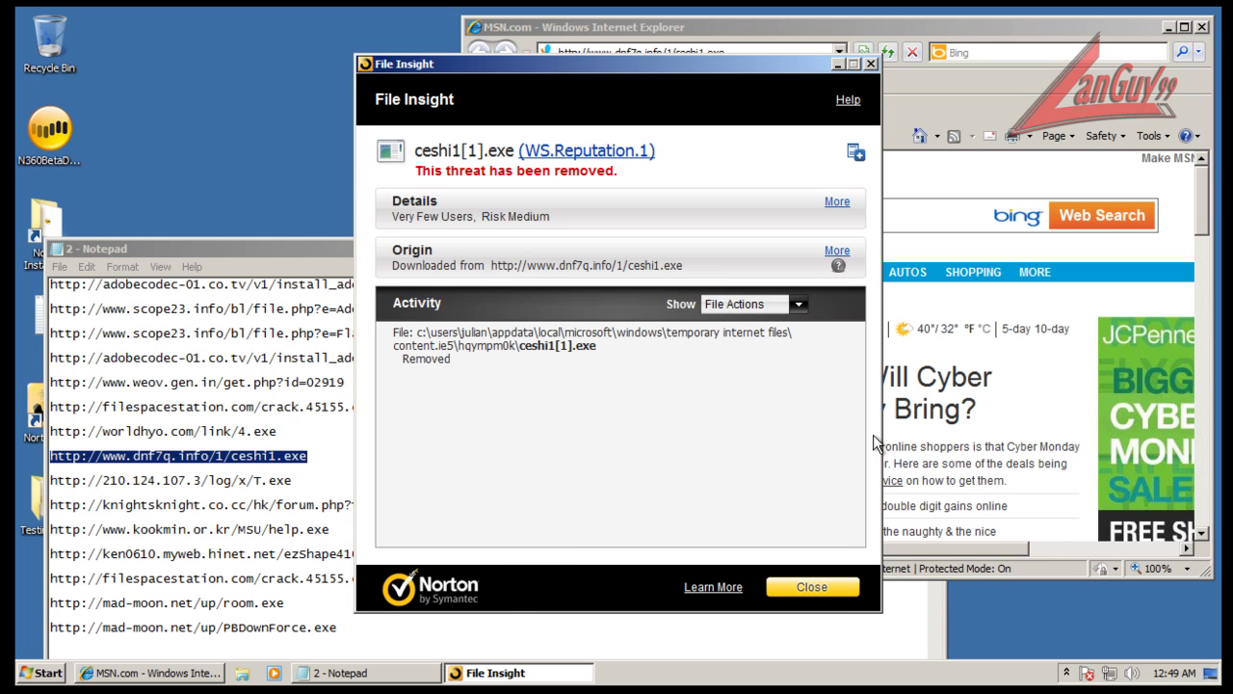
left_click(812, 587)
double_click(303, 476)
key("ctrl+c")
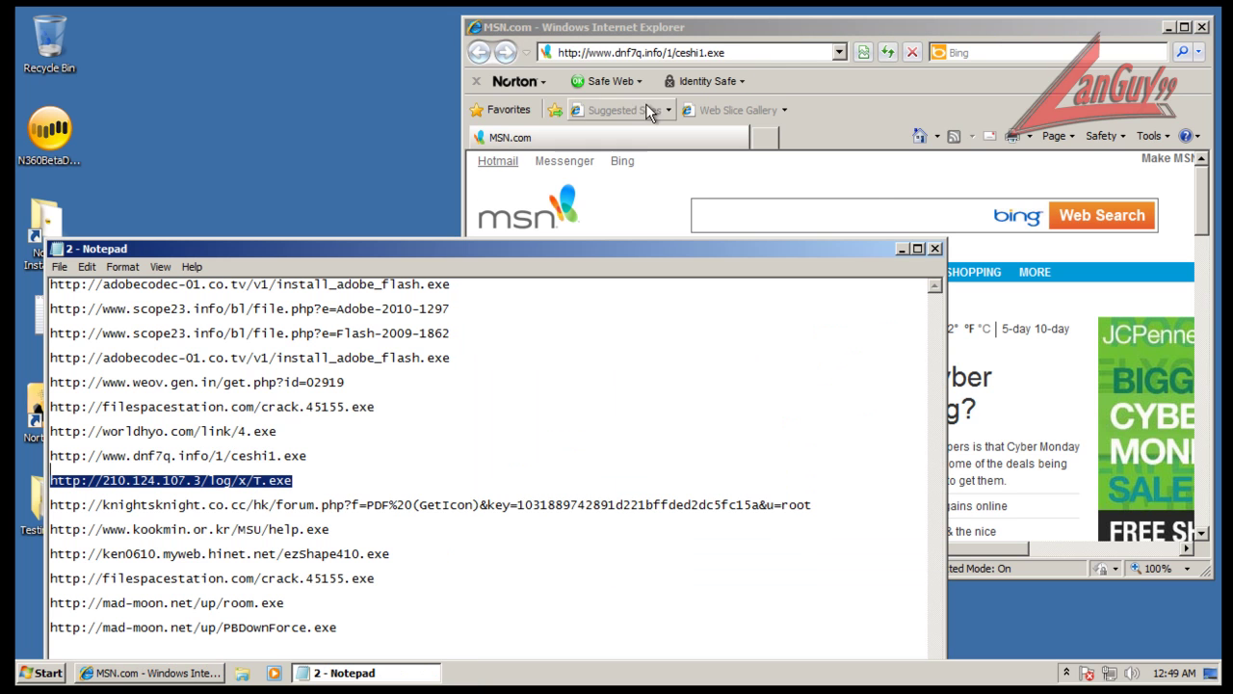
left_click(701, 55)
left_click(701, 55)
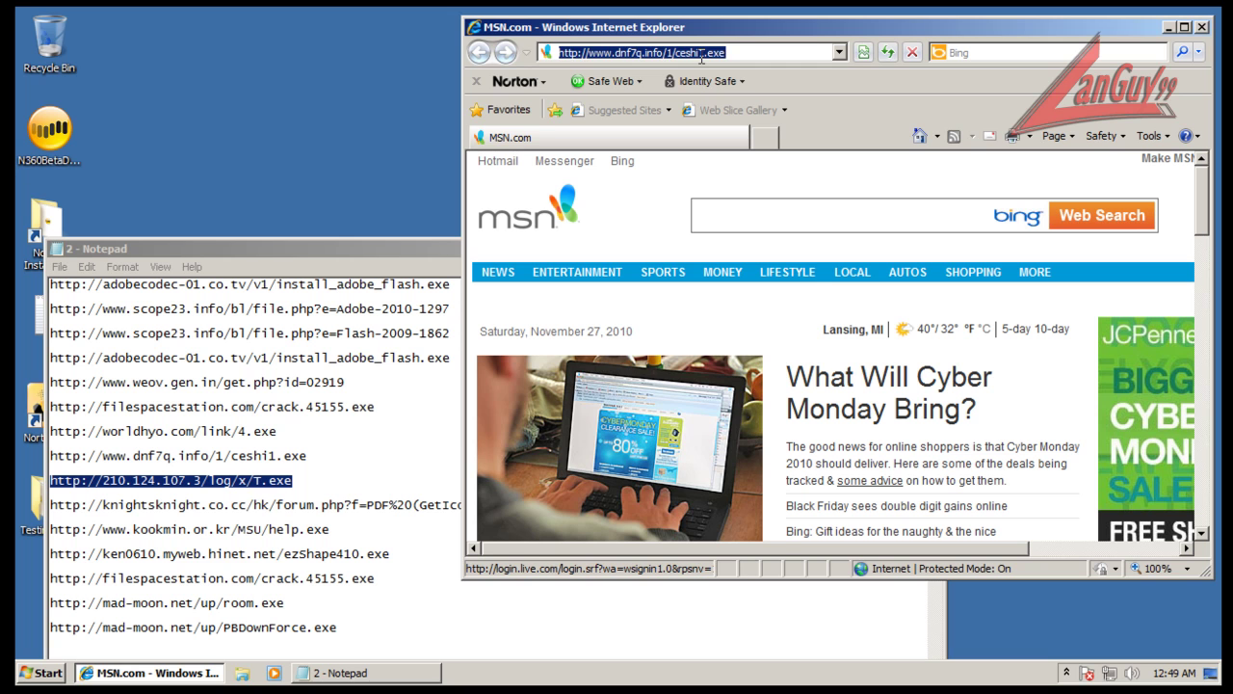
key("ctrl+v")
key("Return")
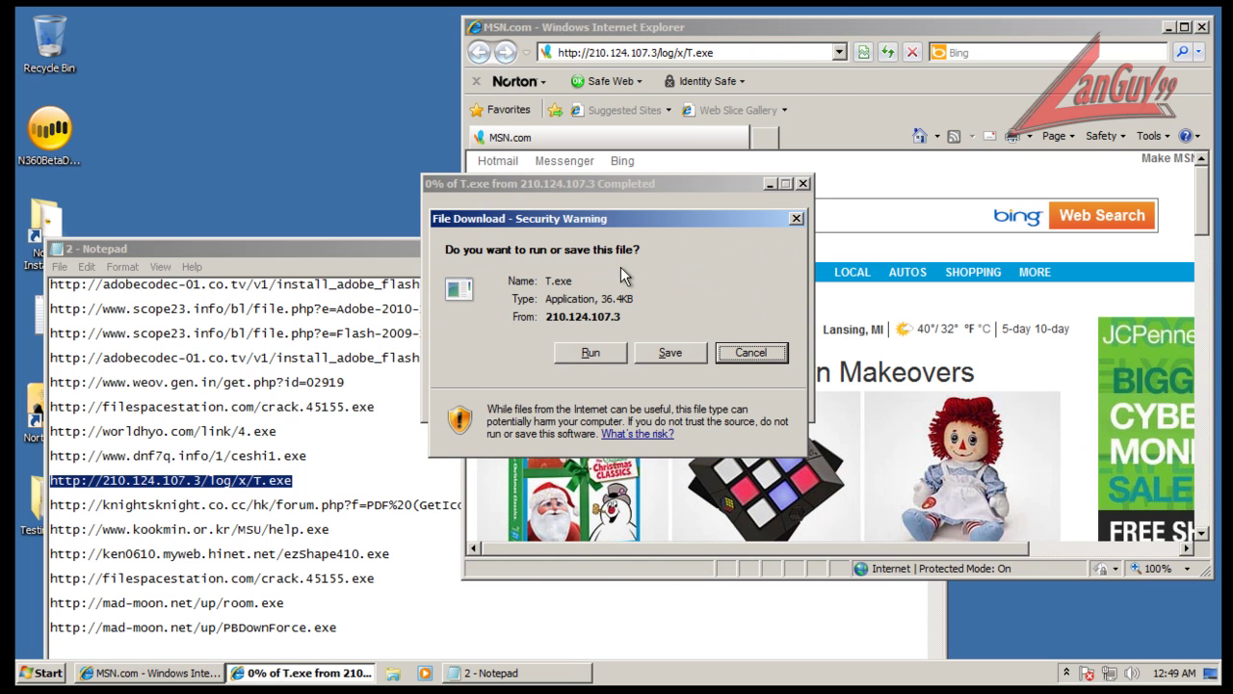
left_click(600, 356)
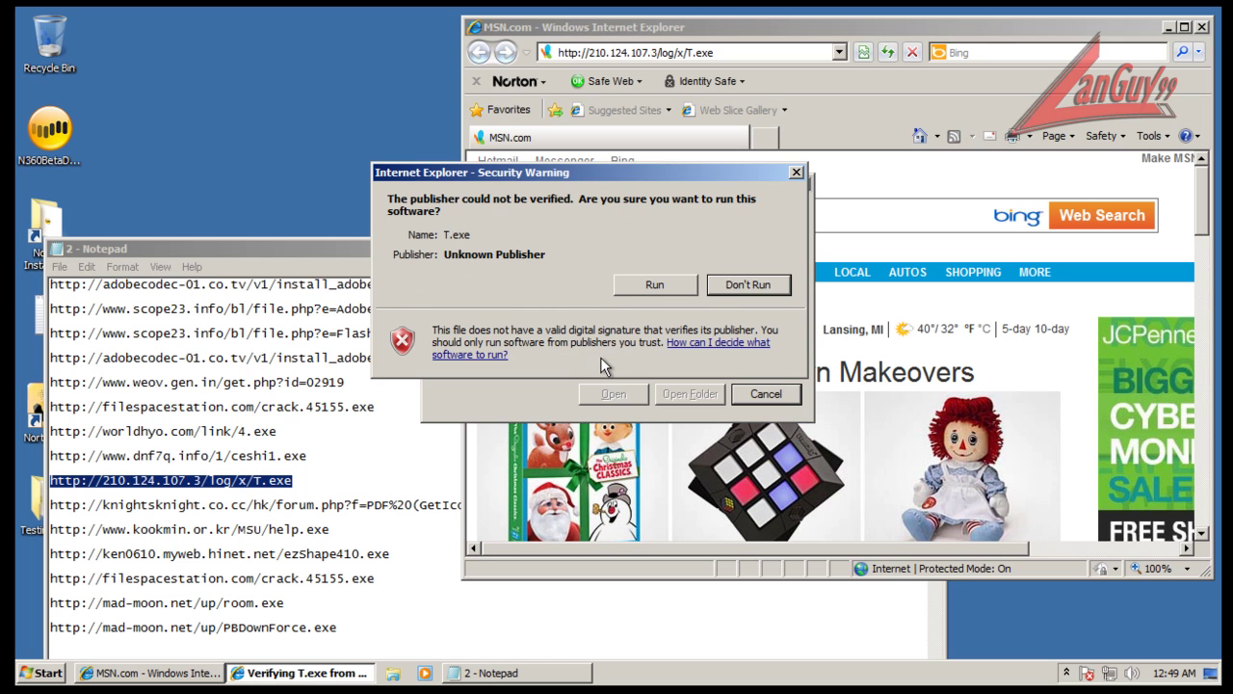
left_click(637, 286)
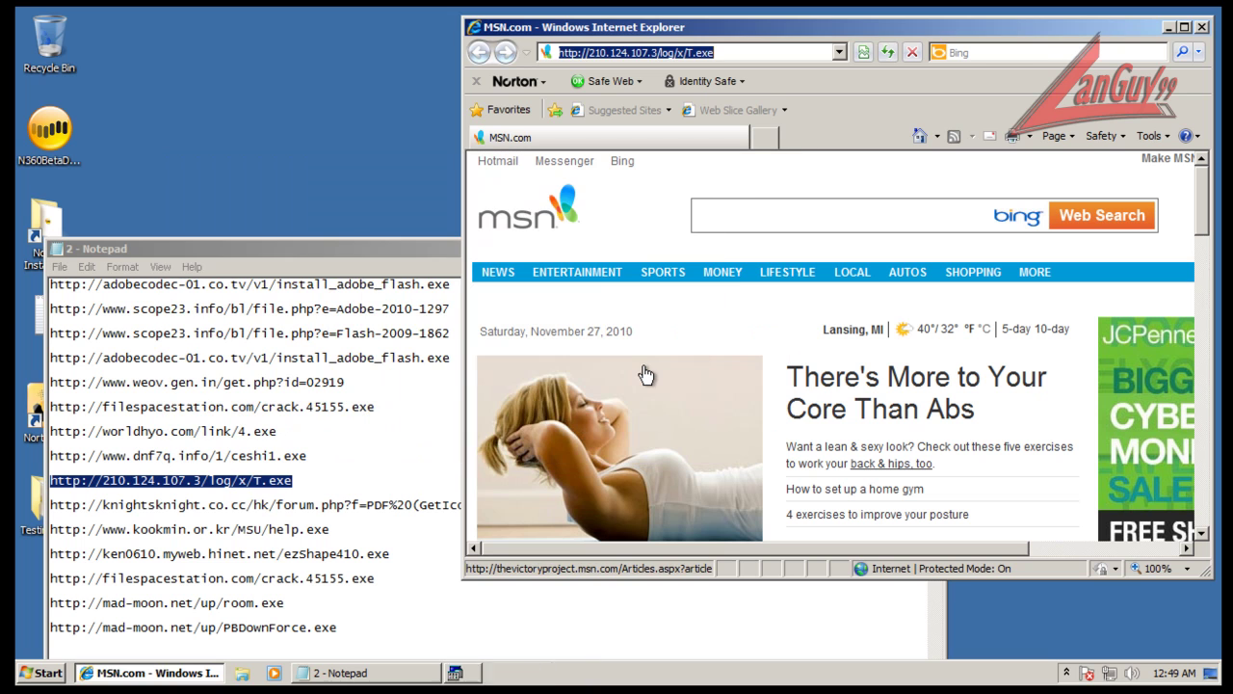
Copy the full knightsknight.co.cc forum.php address from the list and load it in Internet Explorer
left_click(404, 505)
key("shift+Home")
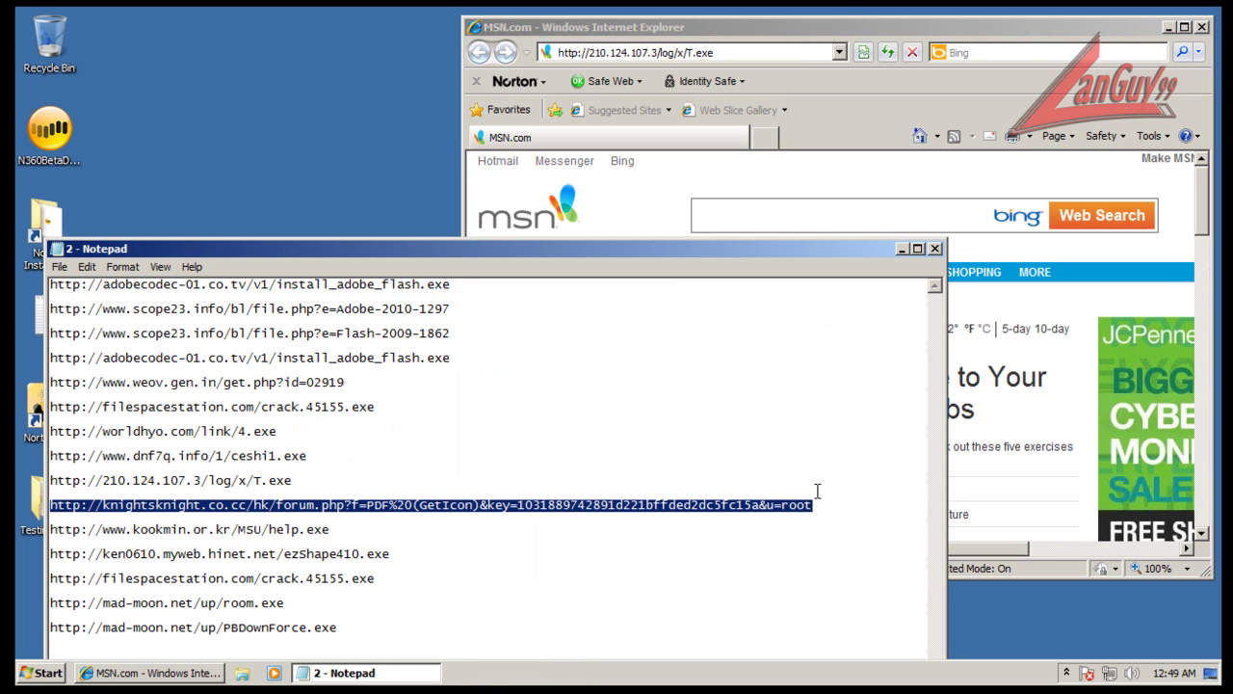
left_click(807, 50)
right_click(807, 50)
left_click(790, 52)
right_click(765, 53)
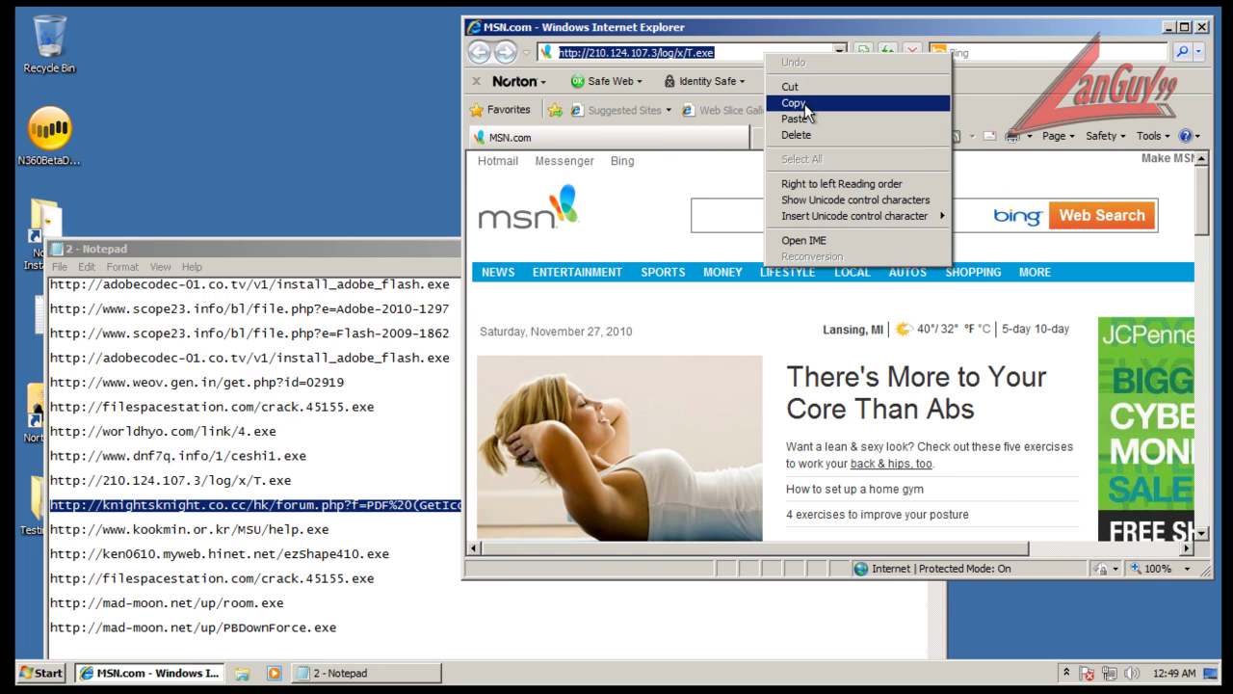
left_click(805, 116)
key("Return")
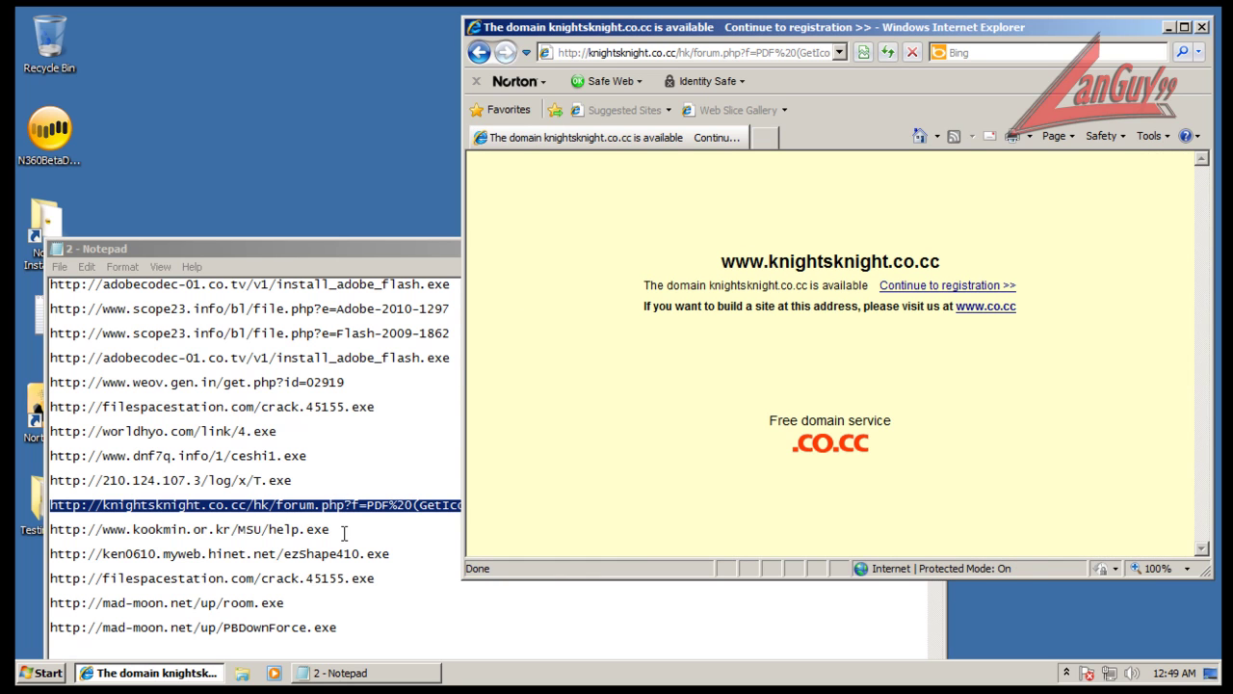
double_click(335, 525)
key("ctrl+c")
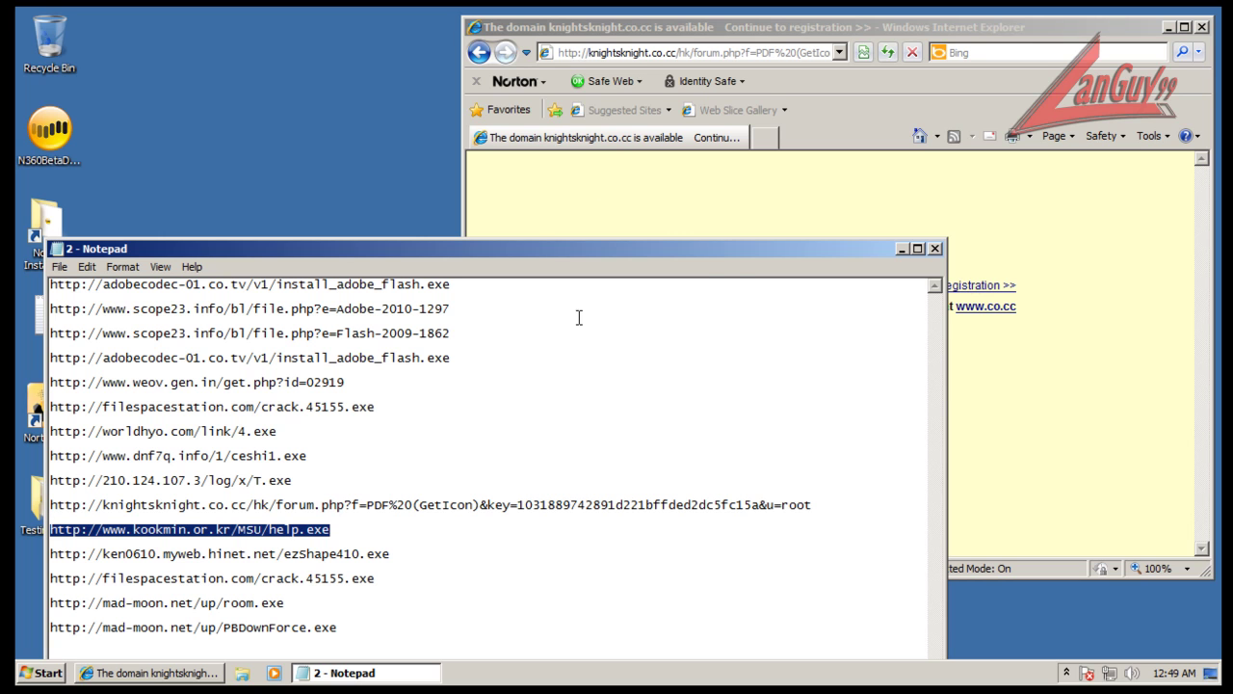
left_click(648, 53)
key("ctrl+v")
key("Return")
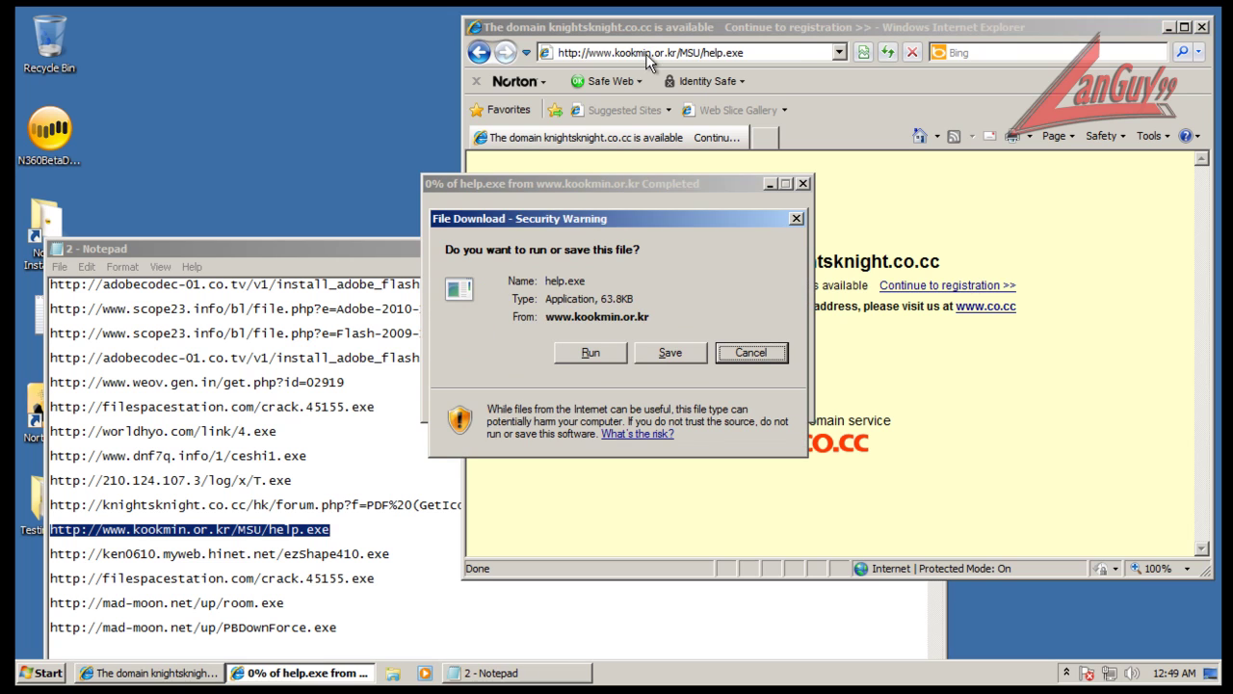
left_click(590, 353)
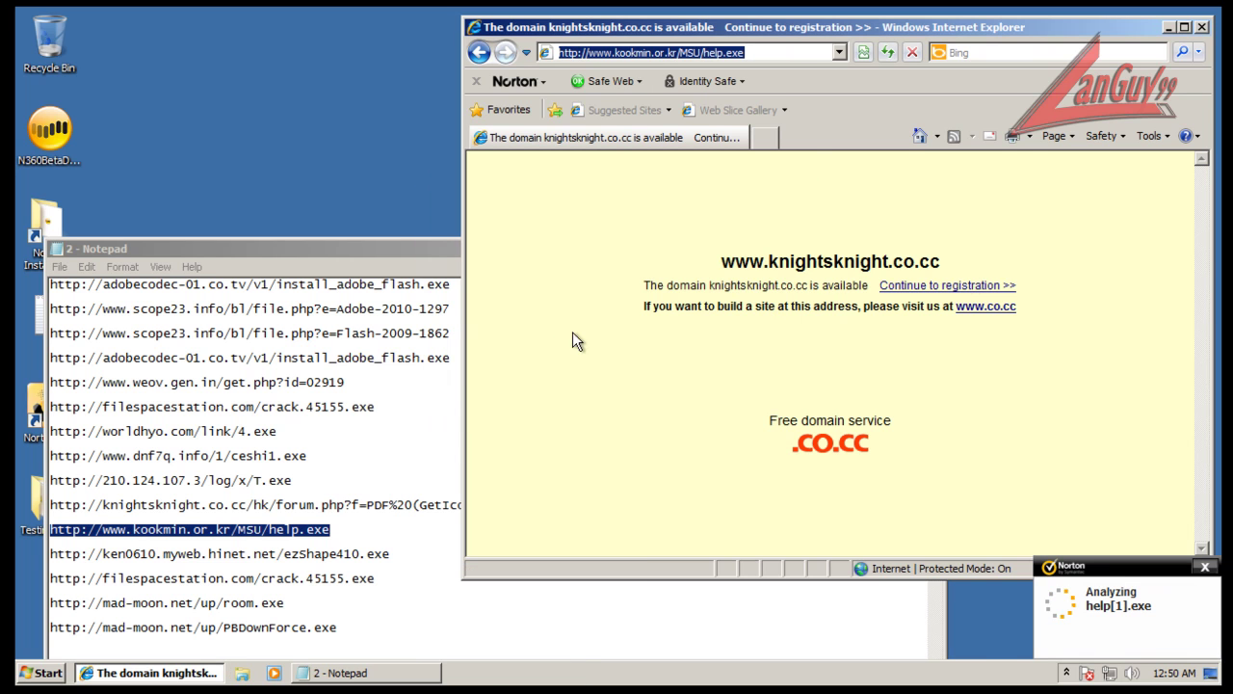
left_click(396, 556)
key("shift+Home")
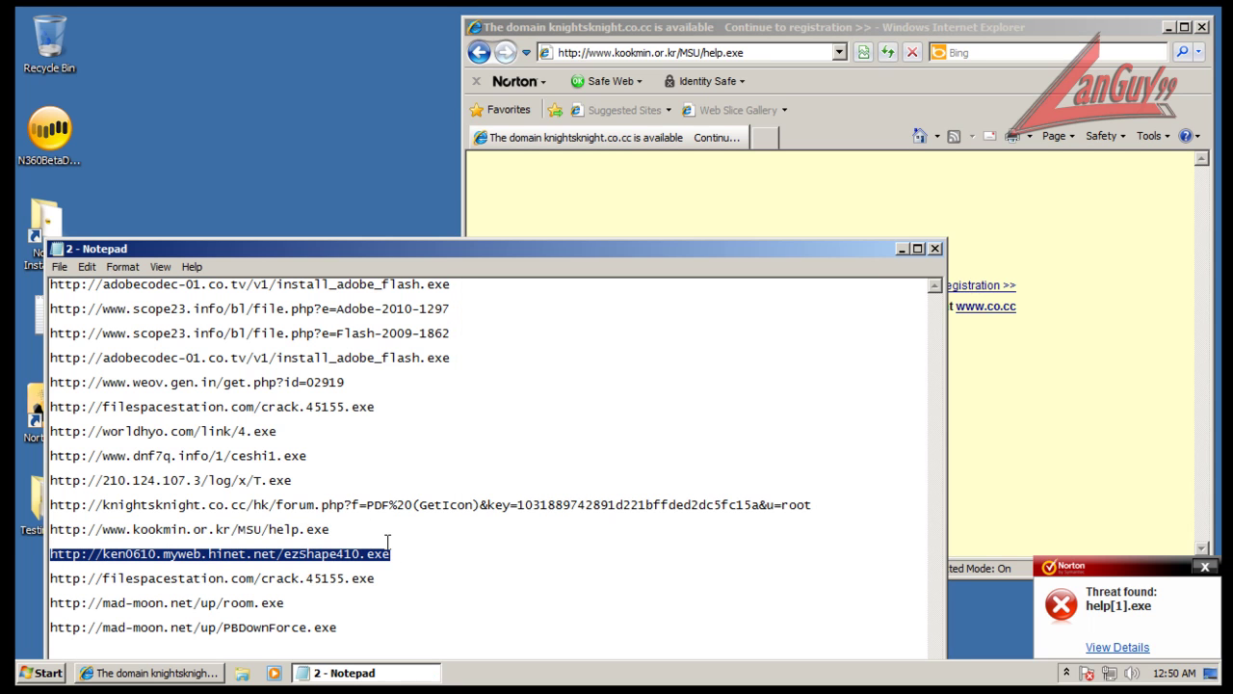
Examine the File Insight report for help[1].exe and Symantec's Suspicious.Cloud.5.D threat page, closing both windows when done
left_click(1118, 646)
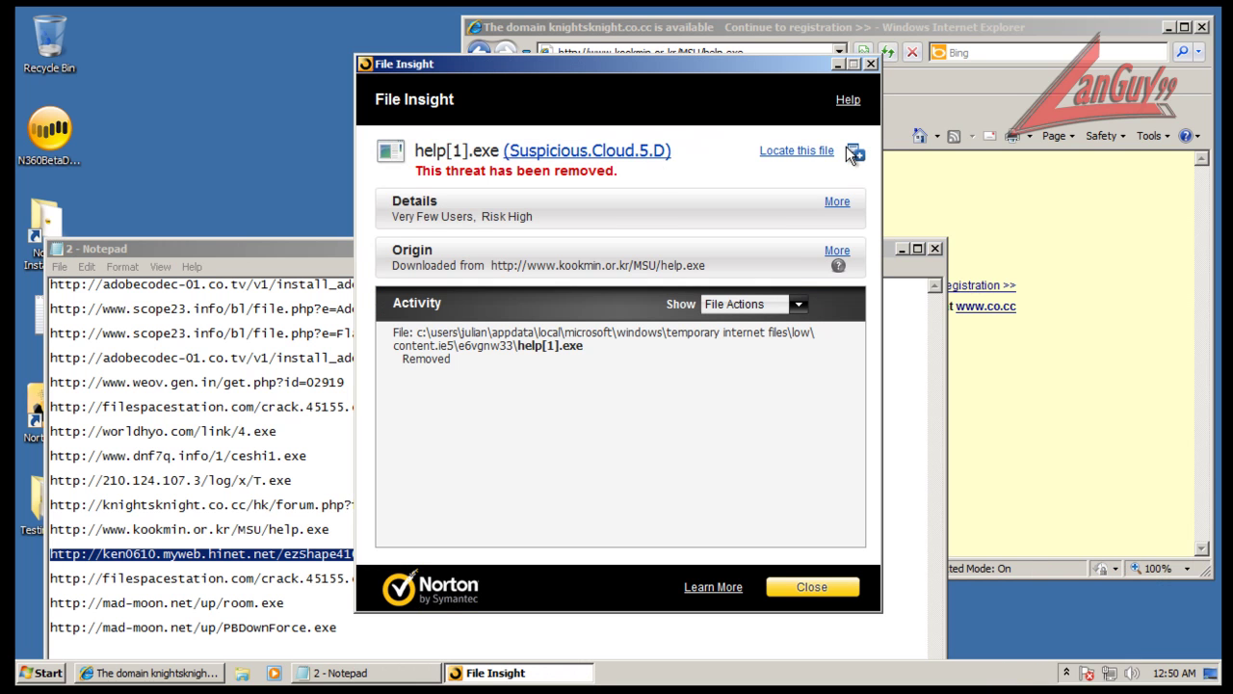
left_click(631, 154)
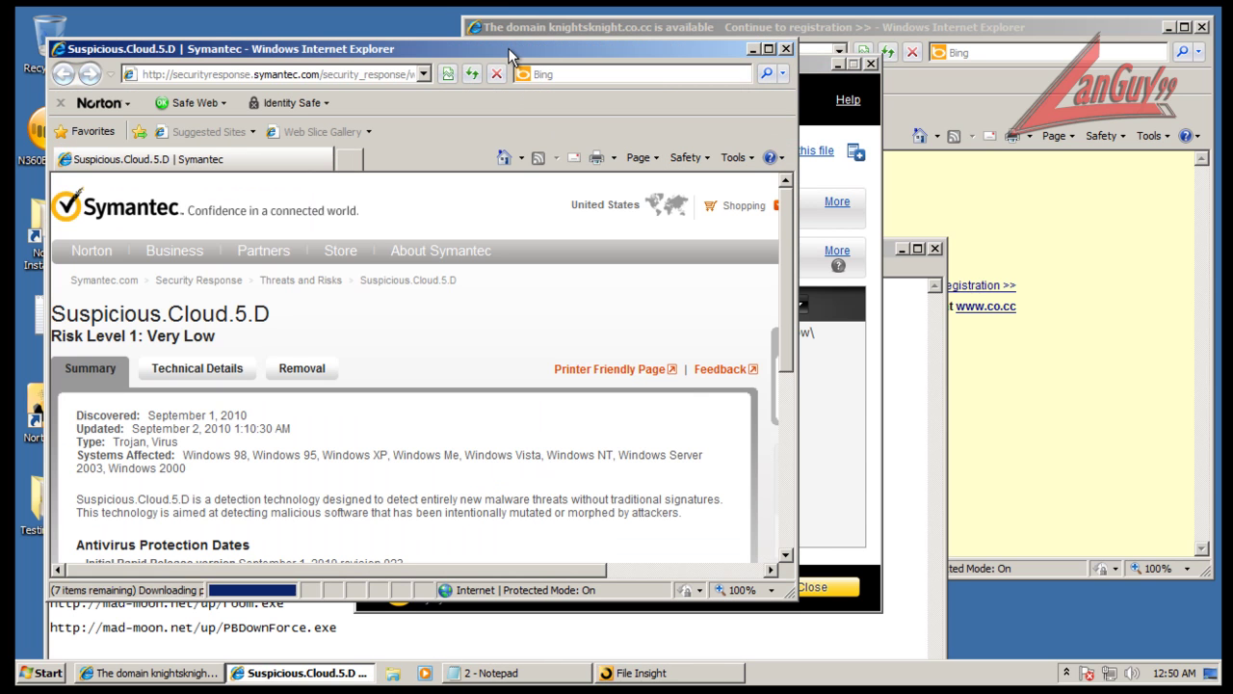
left_click_drag(502, 55, 709, 45)
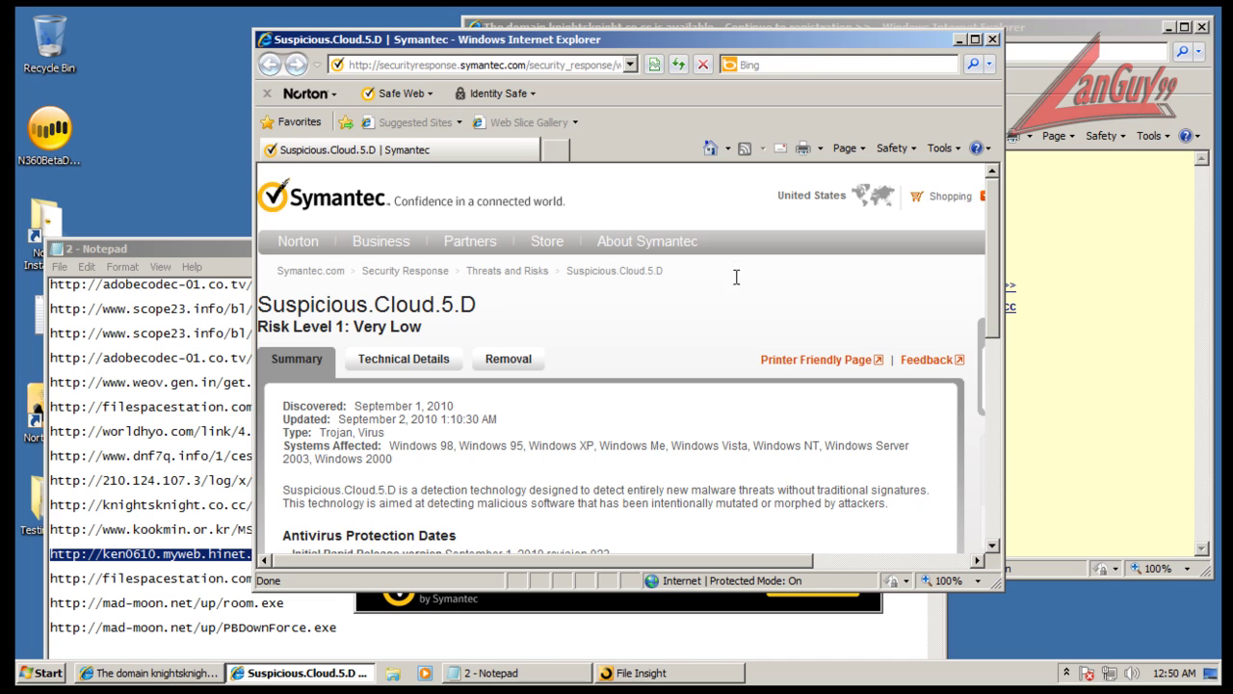
scroll(787, 425, "down", 5)
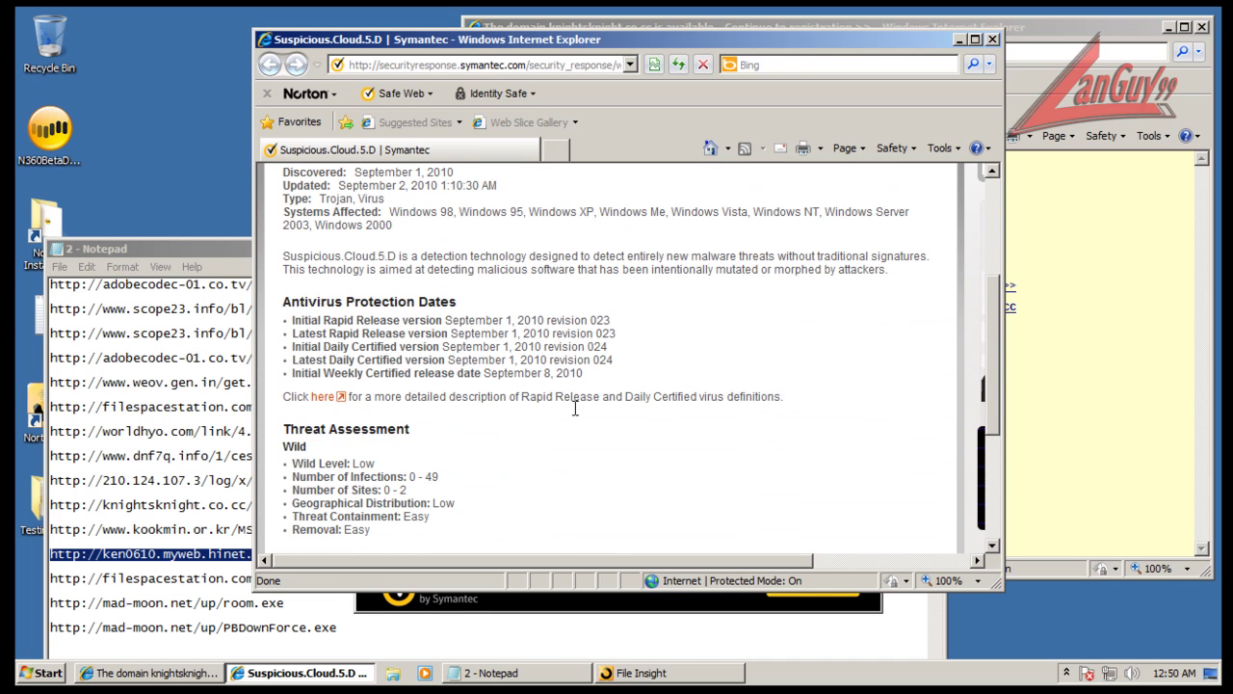
scroll(509, 410, "down", 1)
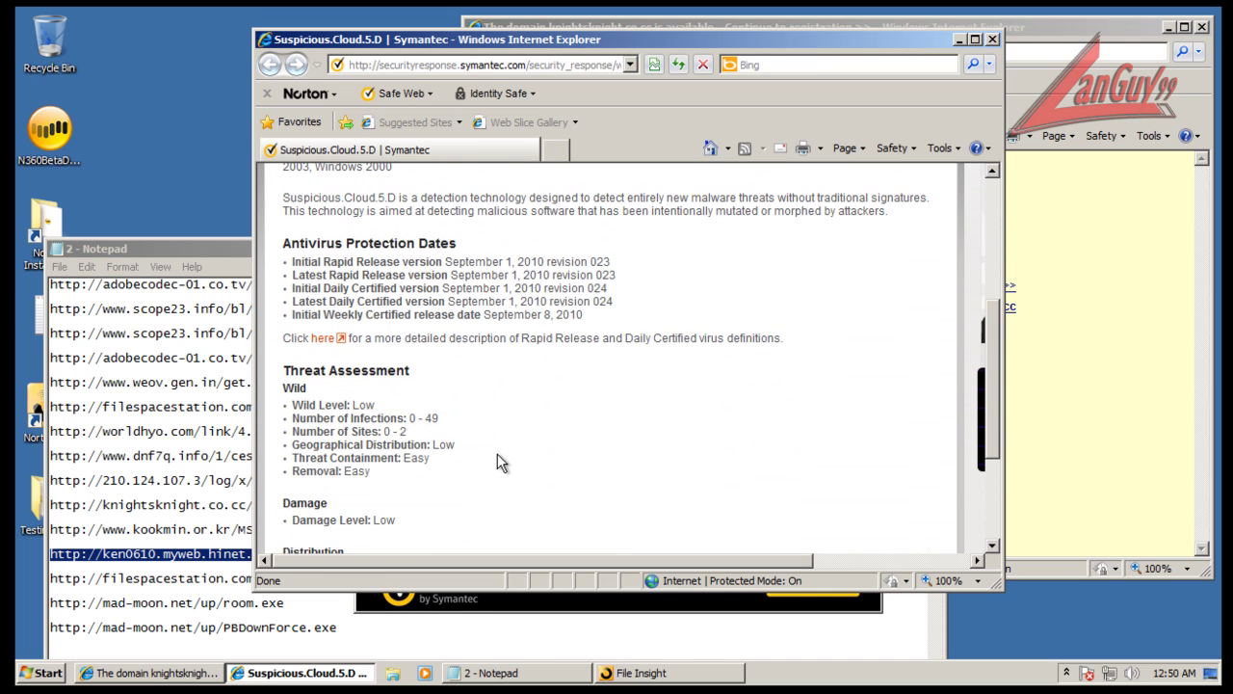
scroll(473, 434, "down", 4)
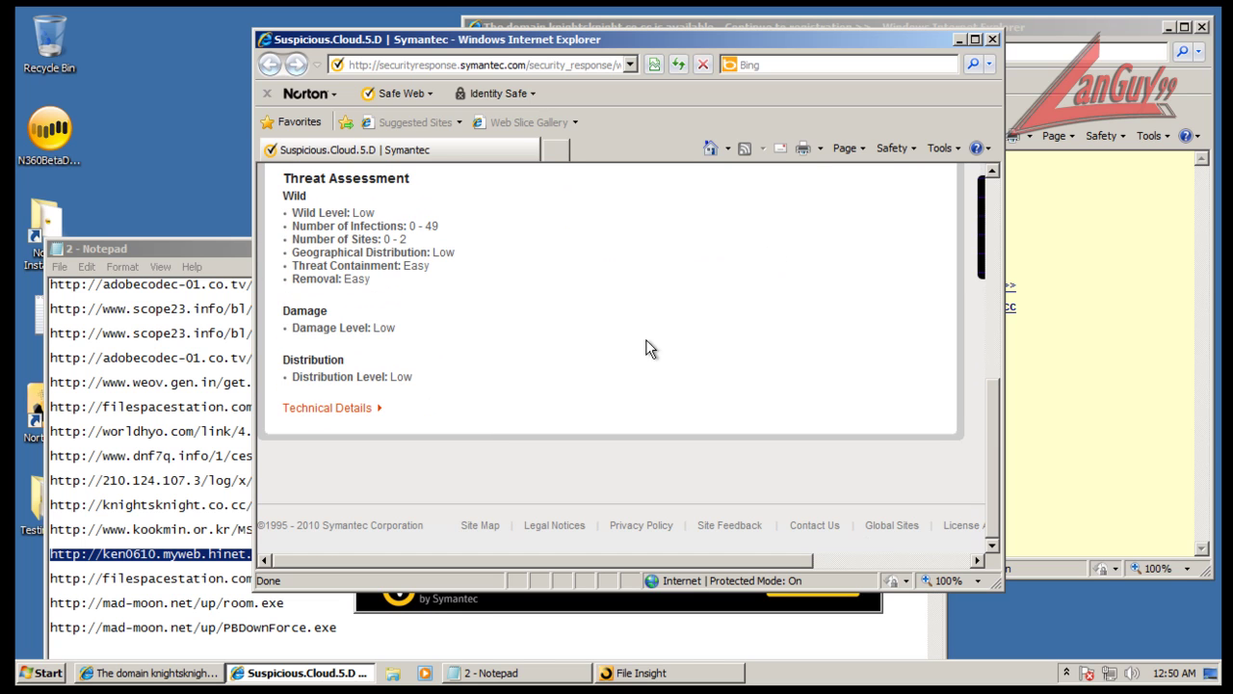
left_click(993, 40)
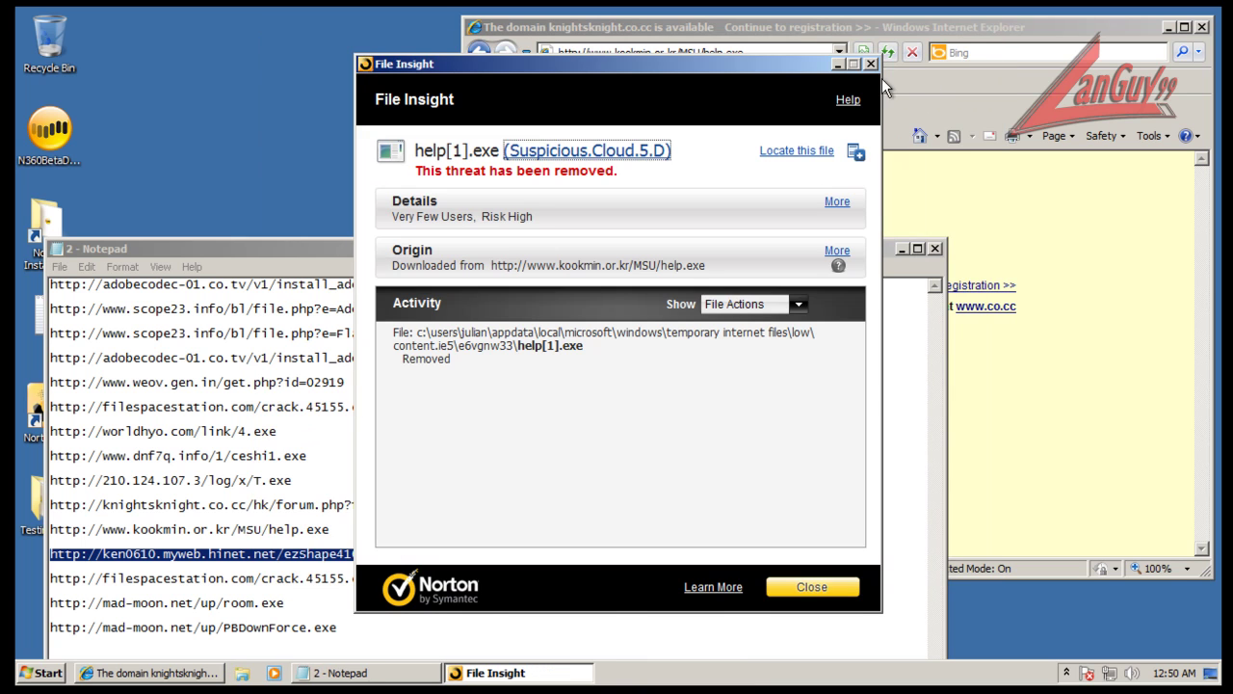
left_click(871, 63)
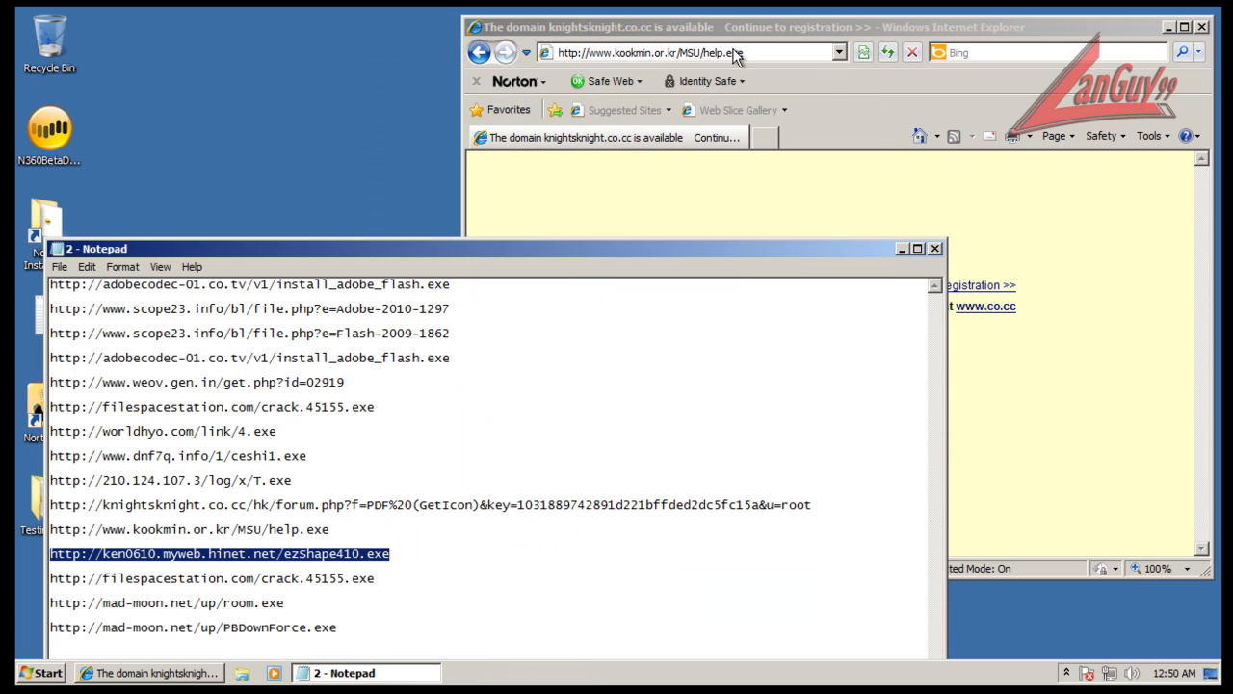
left_click(750, 51)
left_click(751, 52)
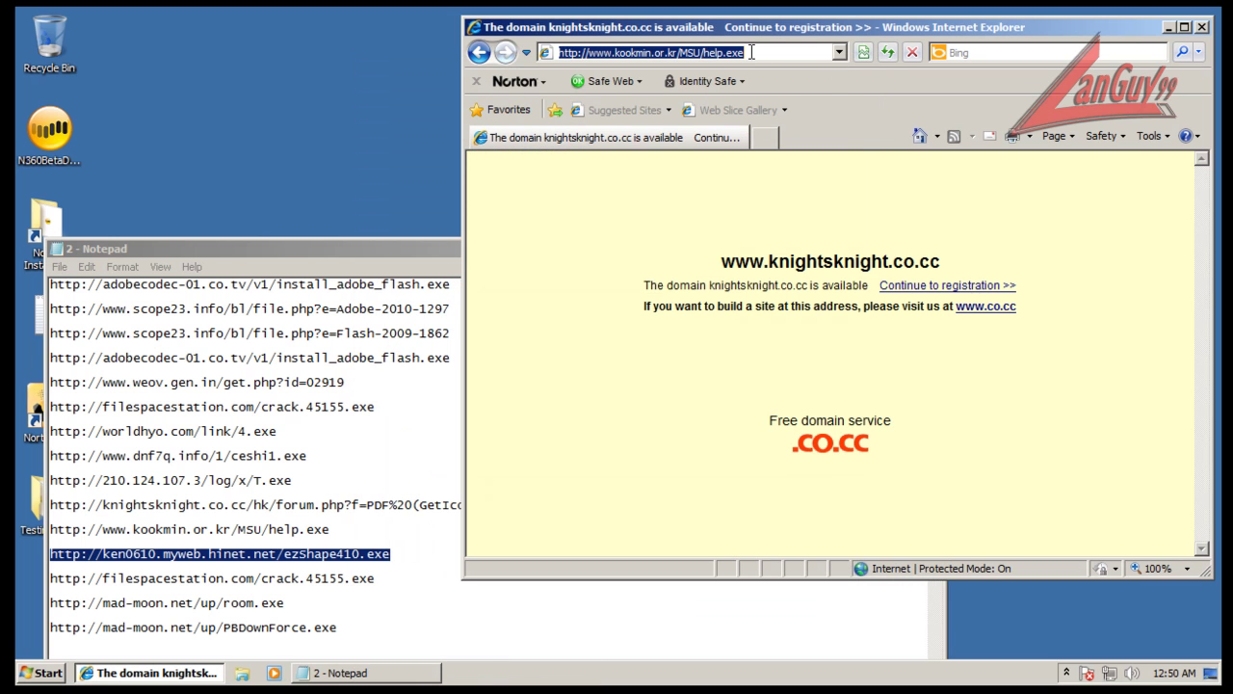
type("http://ken0610.myweb.hinet.net/ezShape410.exe")
key("Return")
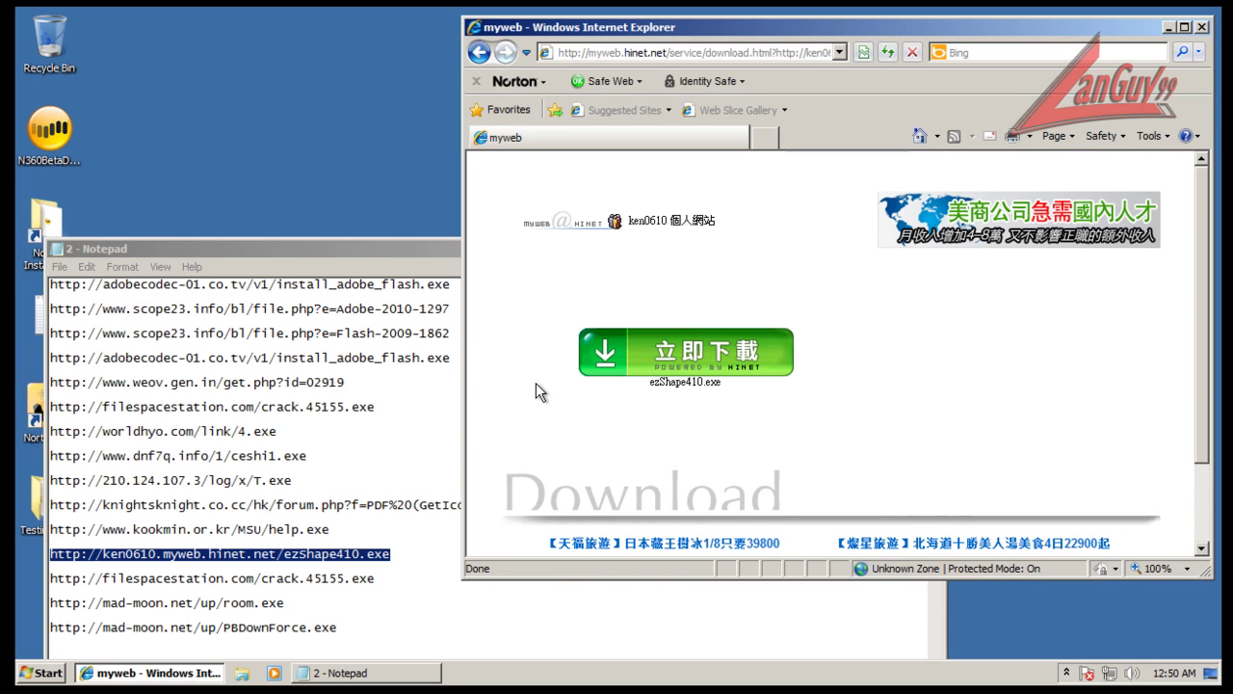
double_click(376, 578)
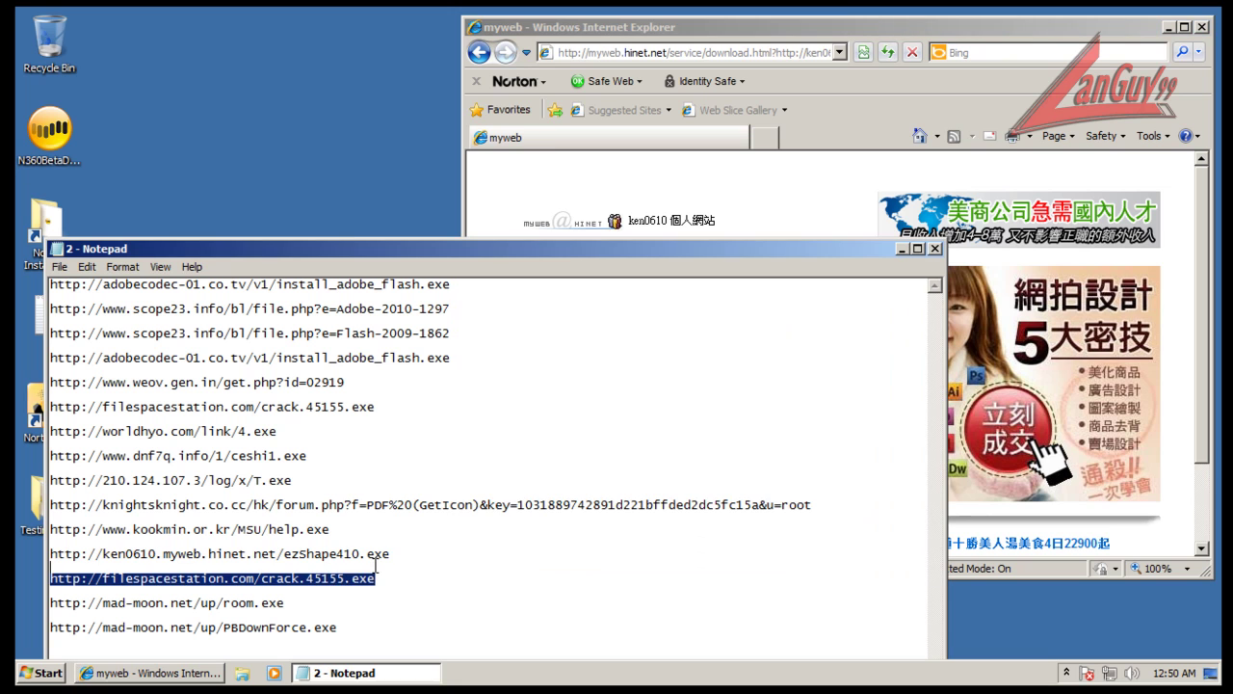
right_click(334, 572)
left_click(364, 415)
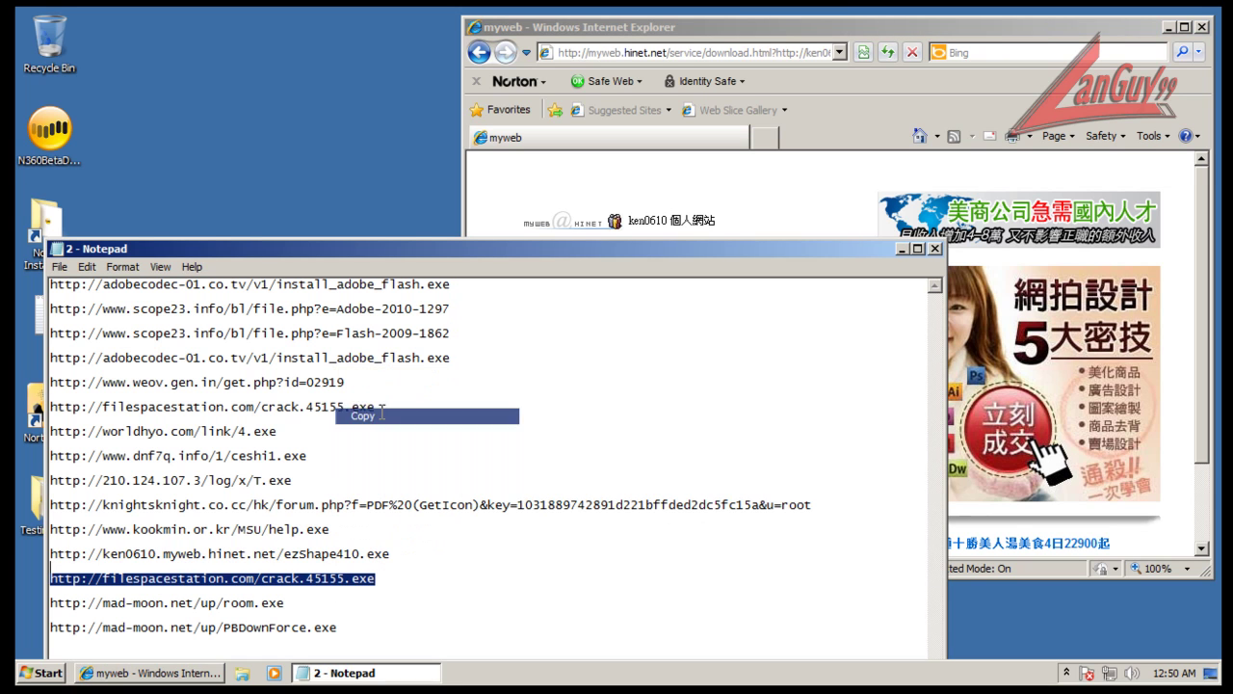
left_click(694, 52)
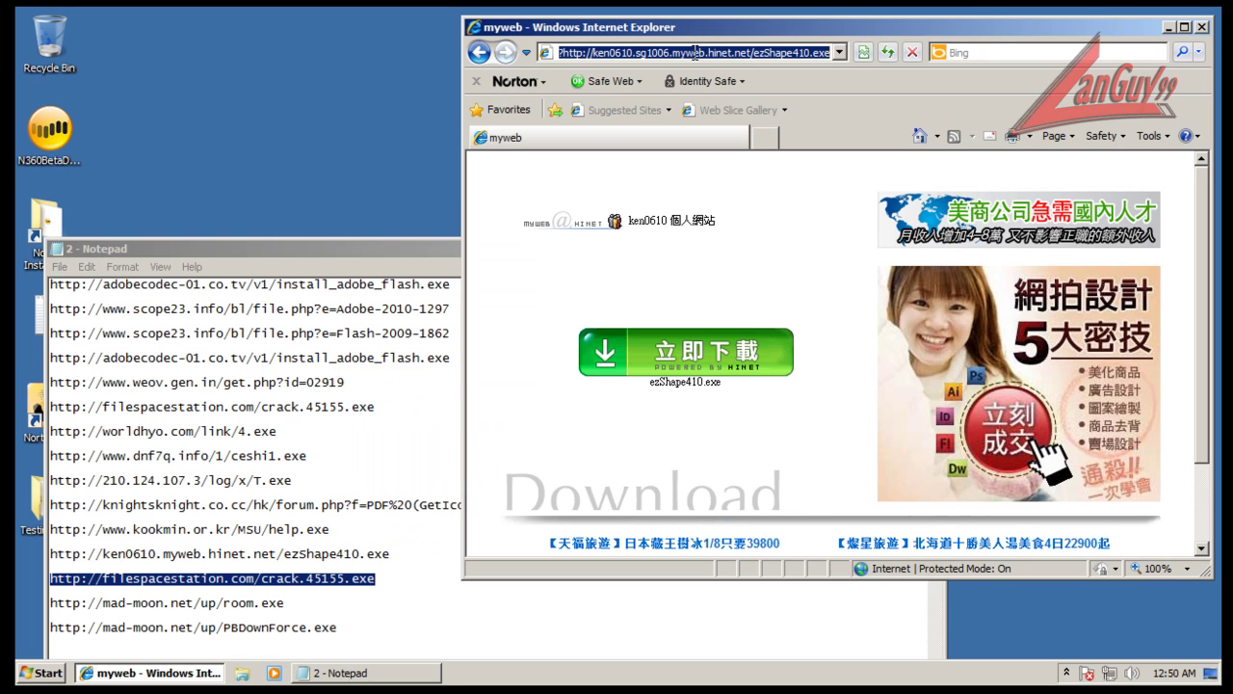
key("ctrl+v")
key("Return")
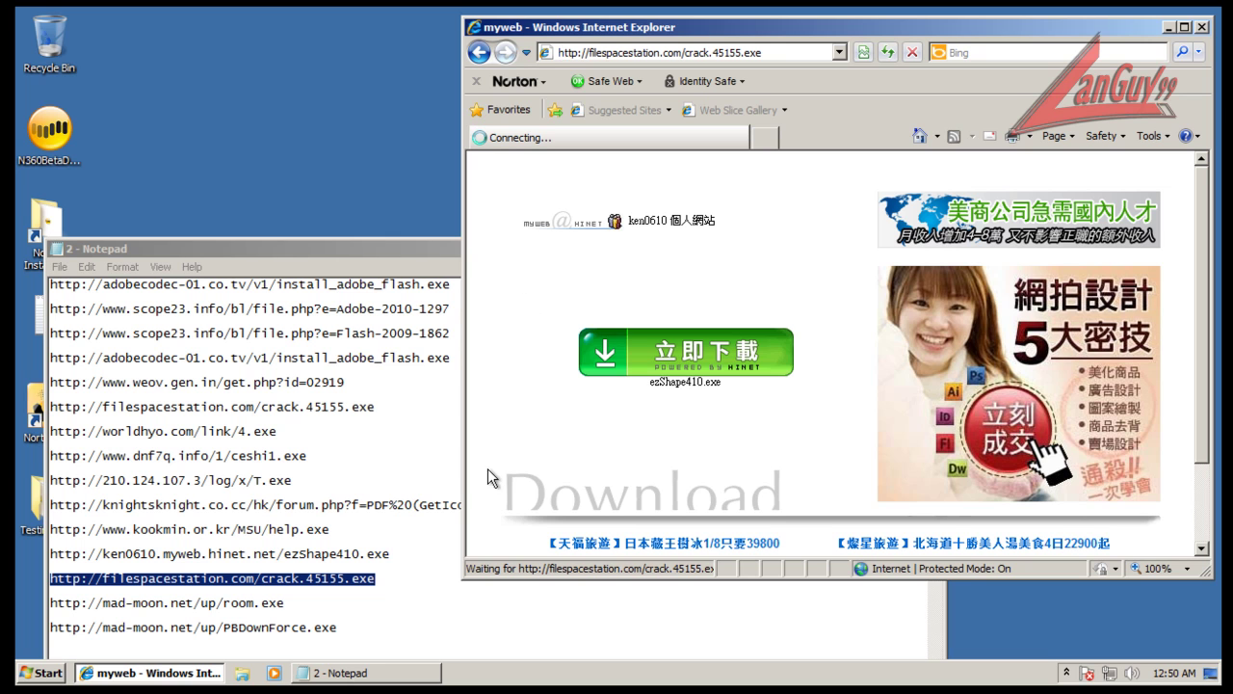
left_click(284, 599)
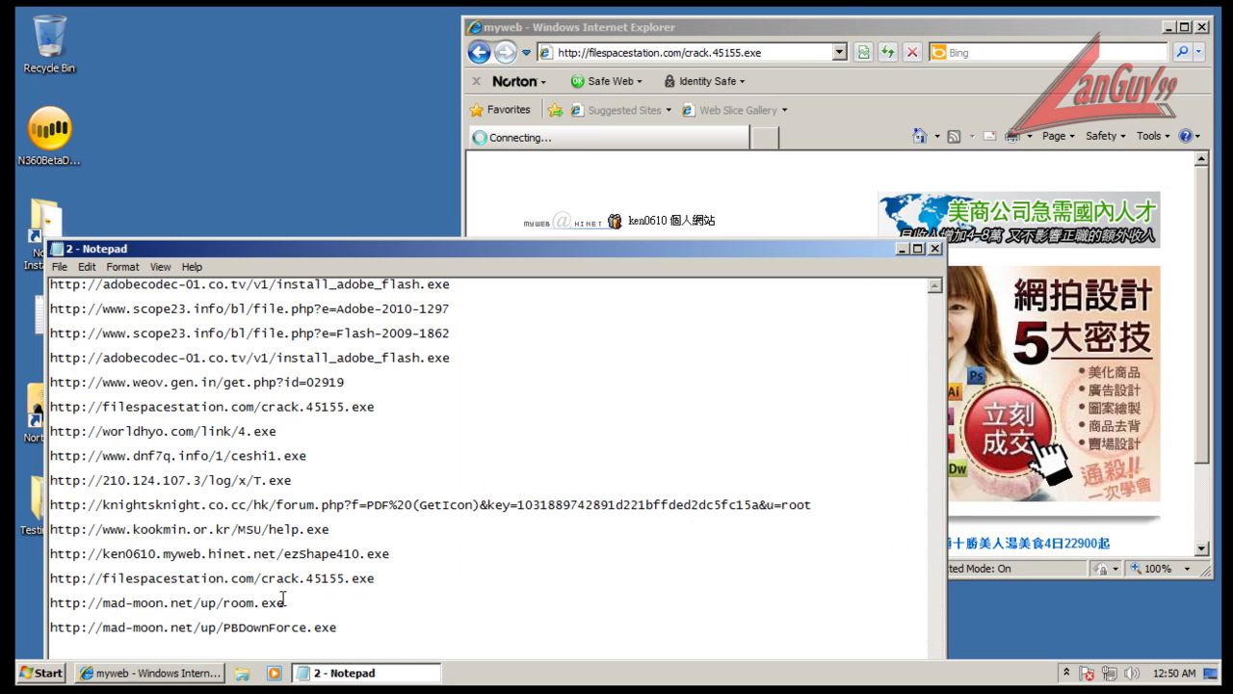
key("shift+Home")
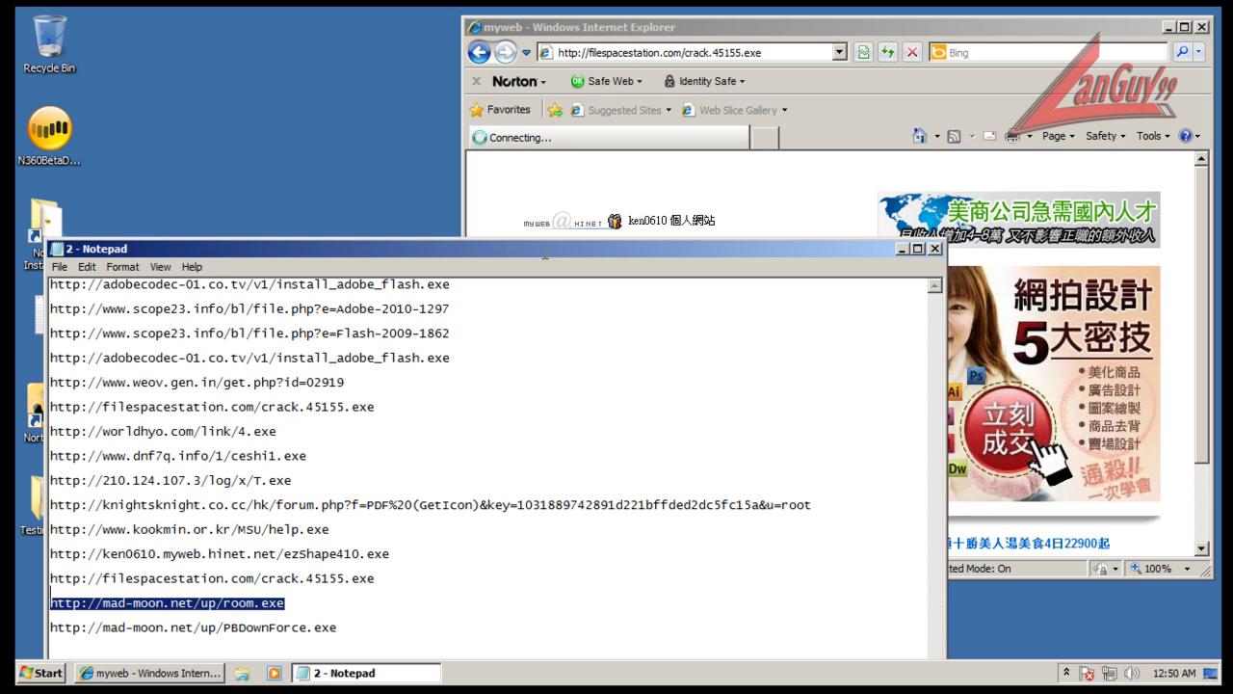
left_click(761, 156)
left_click(760, 142)
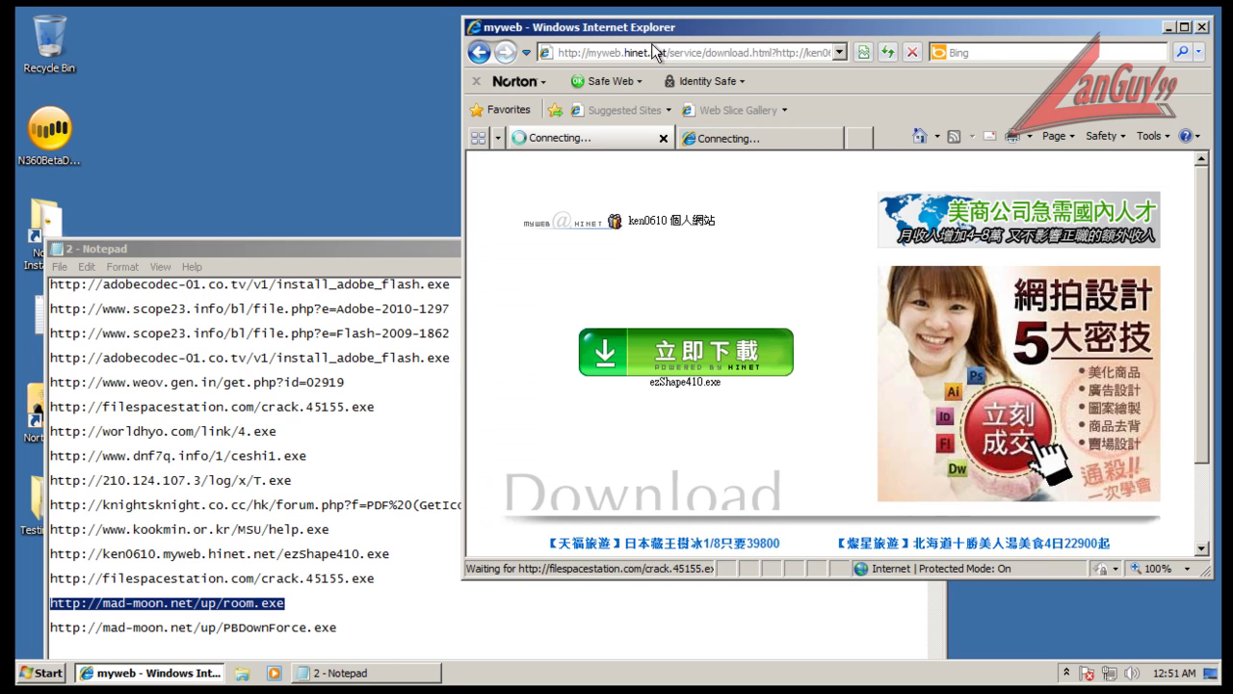
key("ctrl+v")
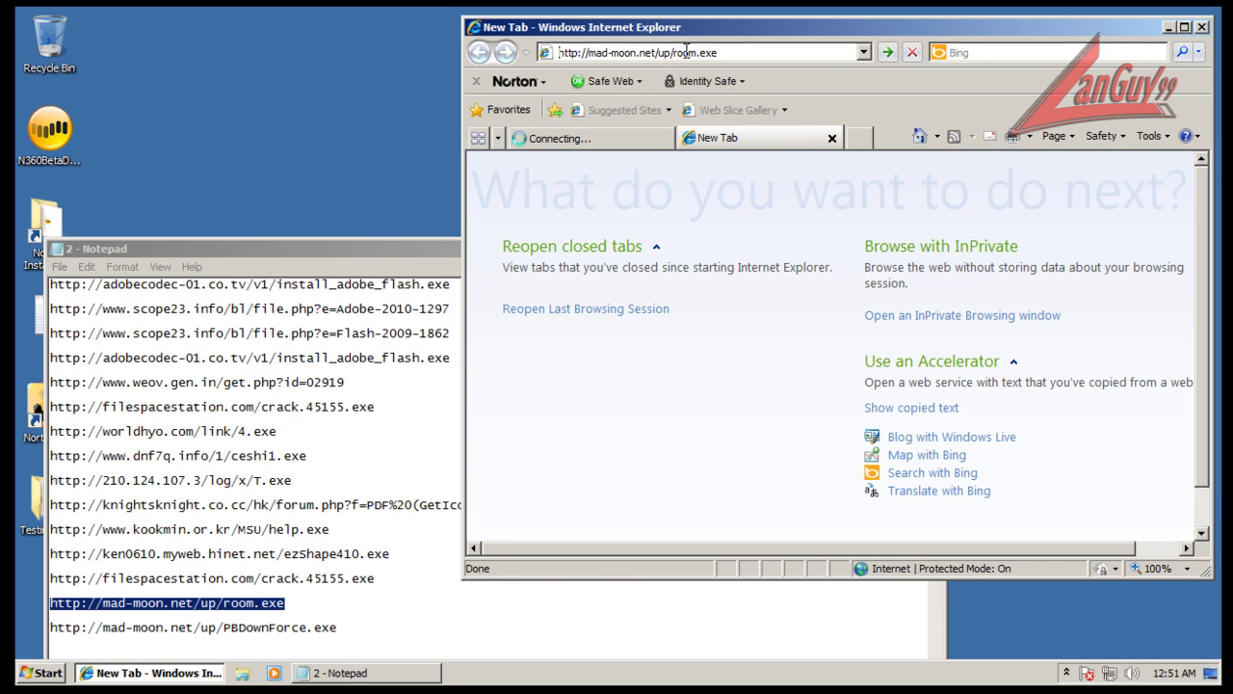
key("Return")
left_click(589, 352)
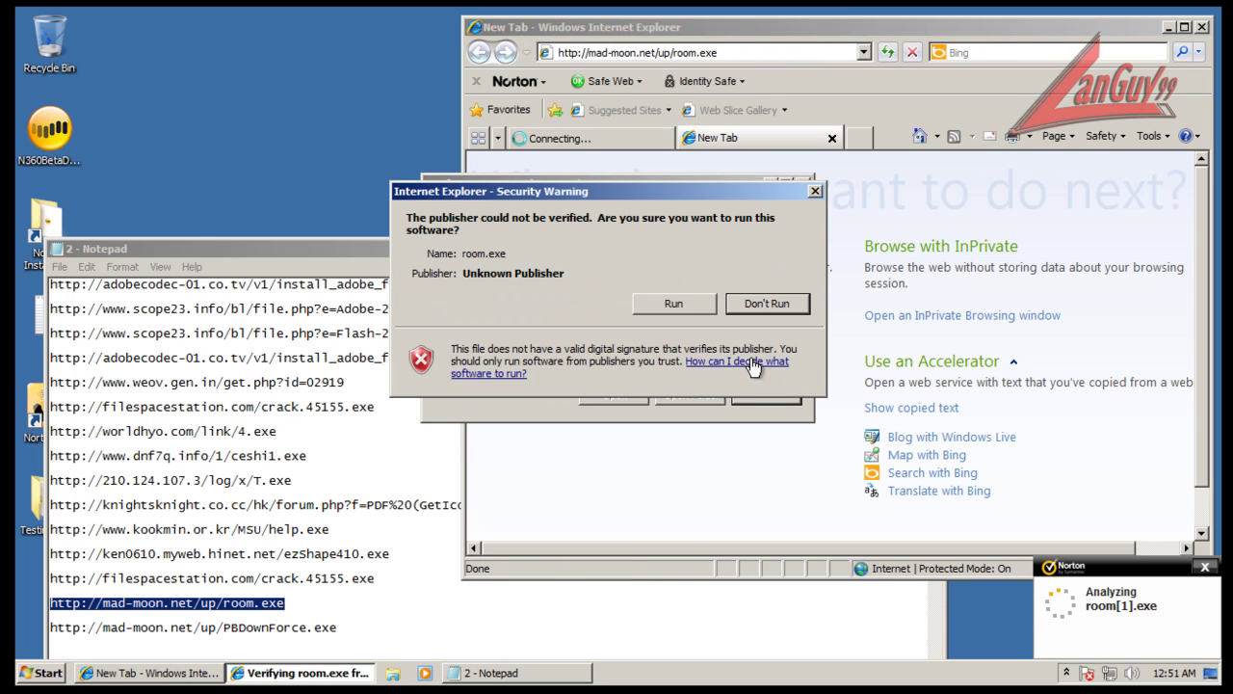
left_click(695, 300)
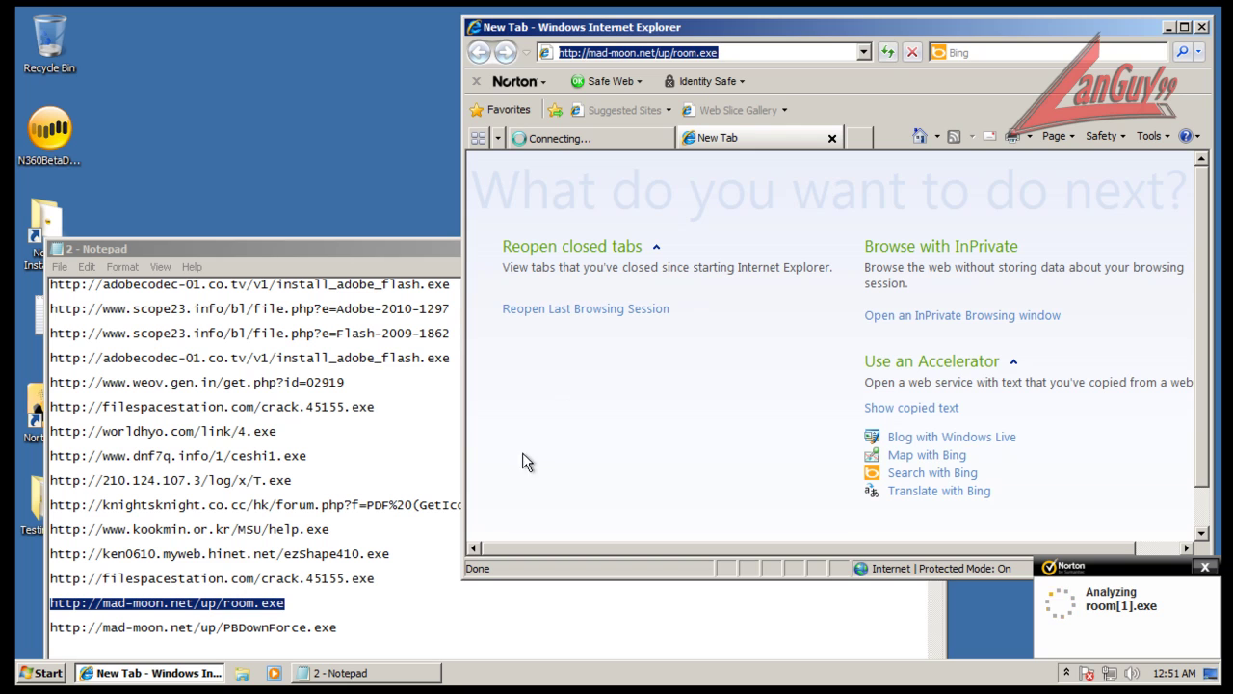
left_click(339, 627)
key("shift+Home")
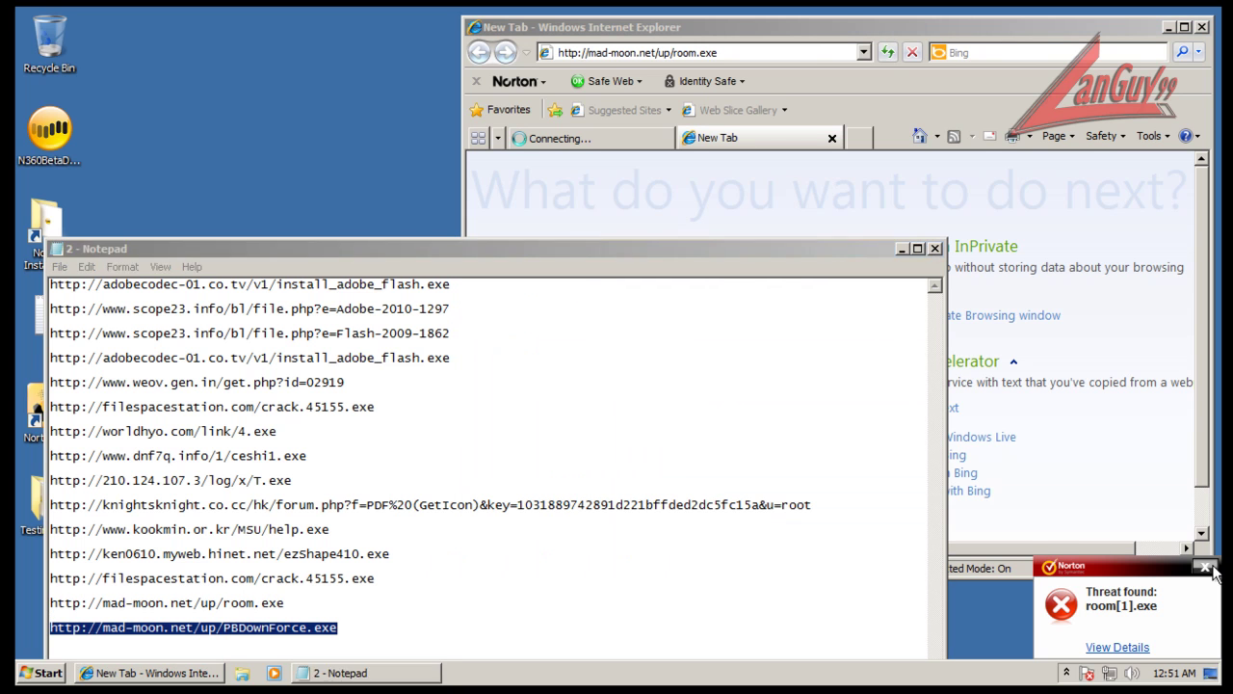
left_click(797, 54)
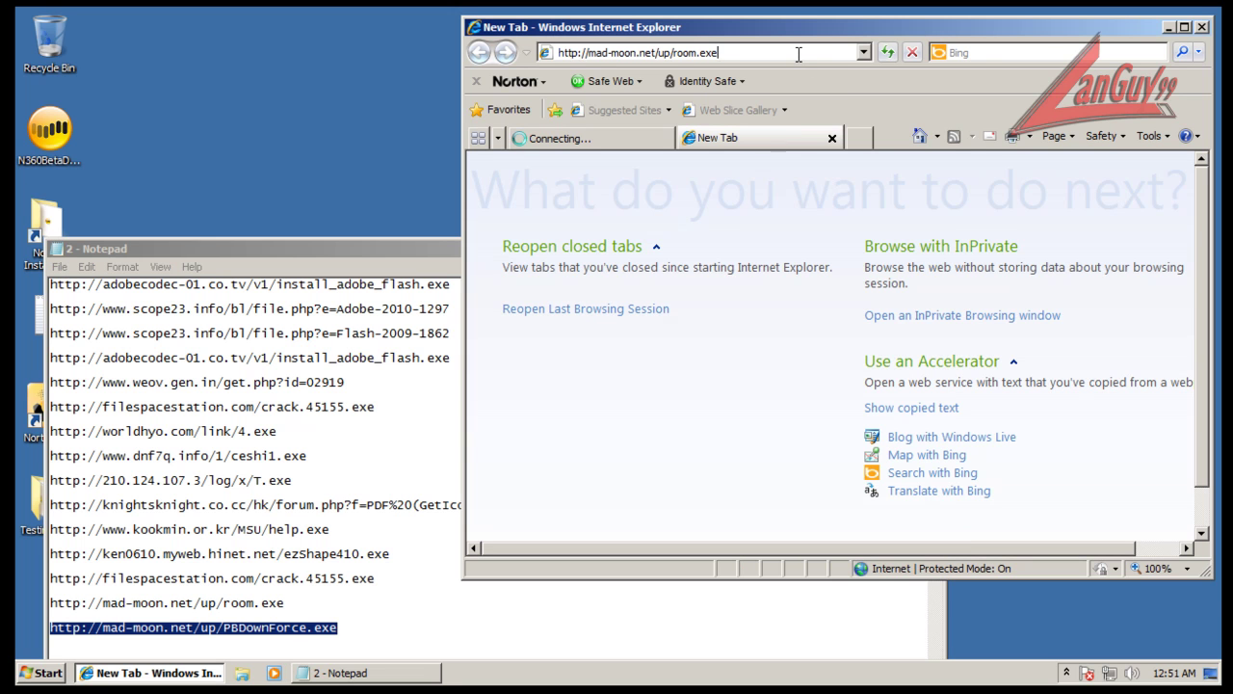
left_click(797, 54)
right_click(797, 50)
left_click(829, 121)
key("Return")
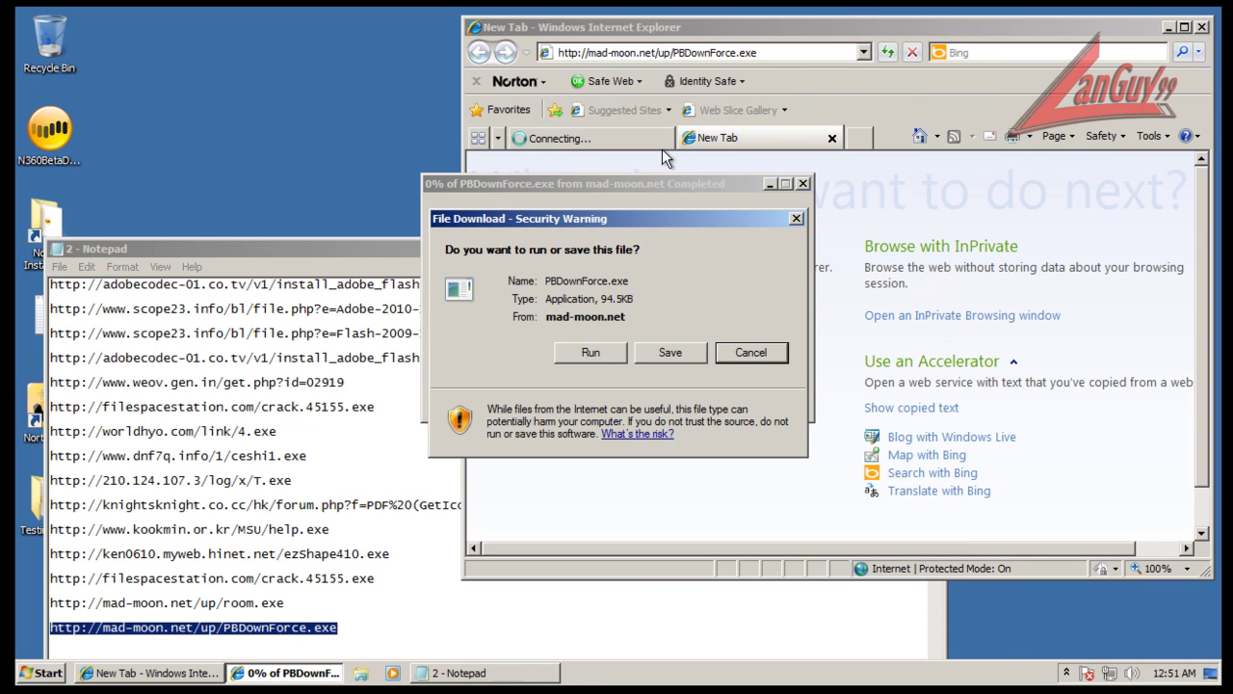
left_click(609, 352)
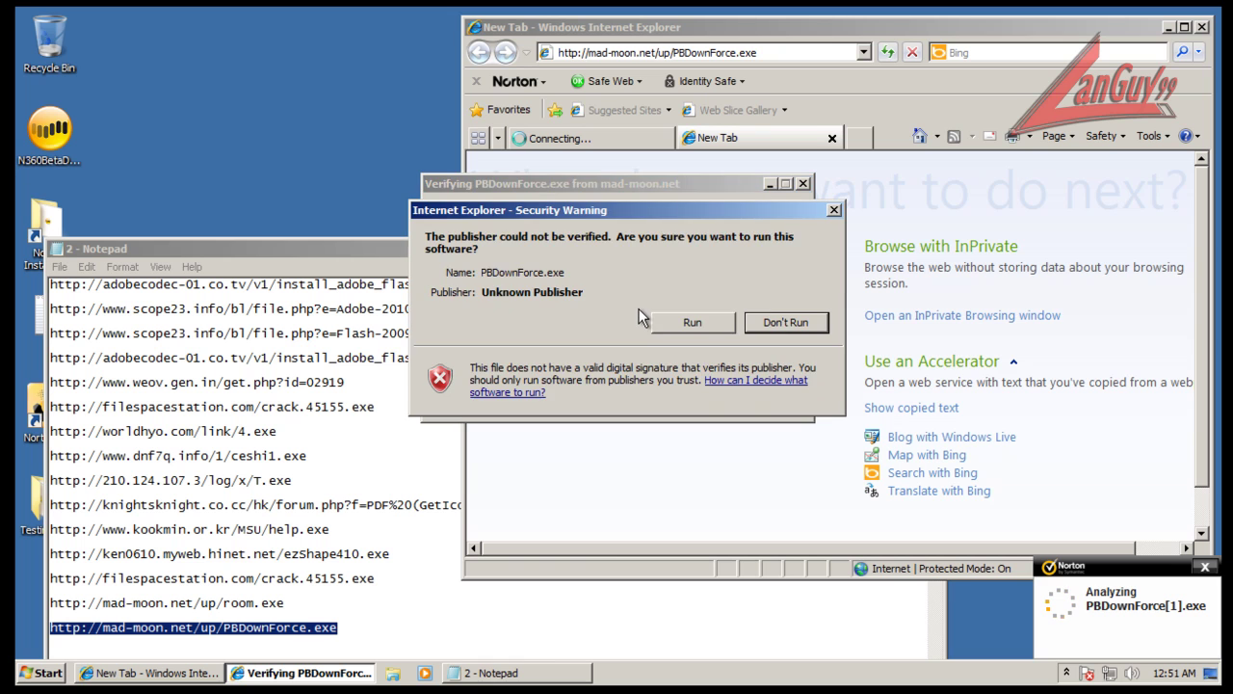
left_click(680, 322)
left_click(449, 270)
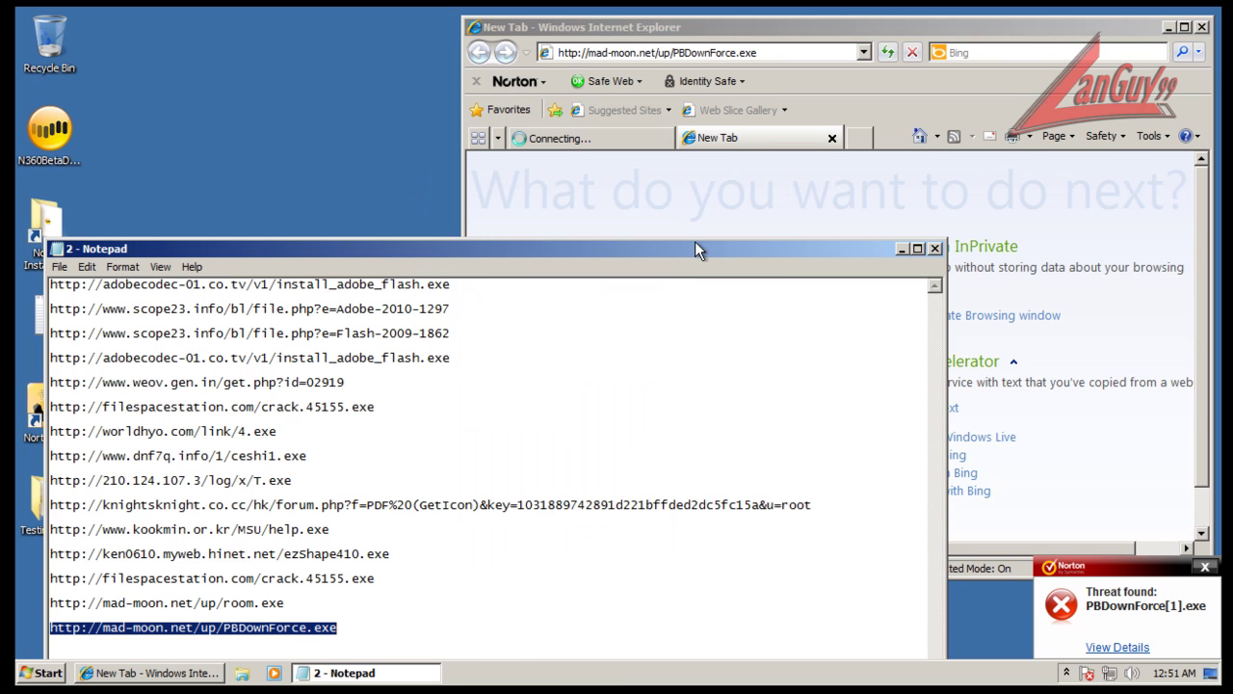
left_click(931, 246)
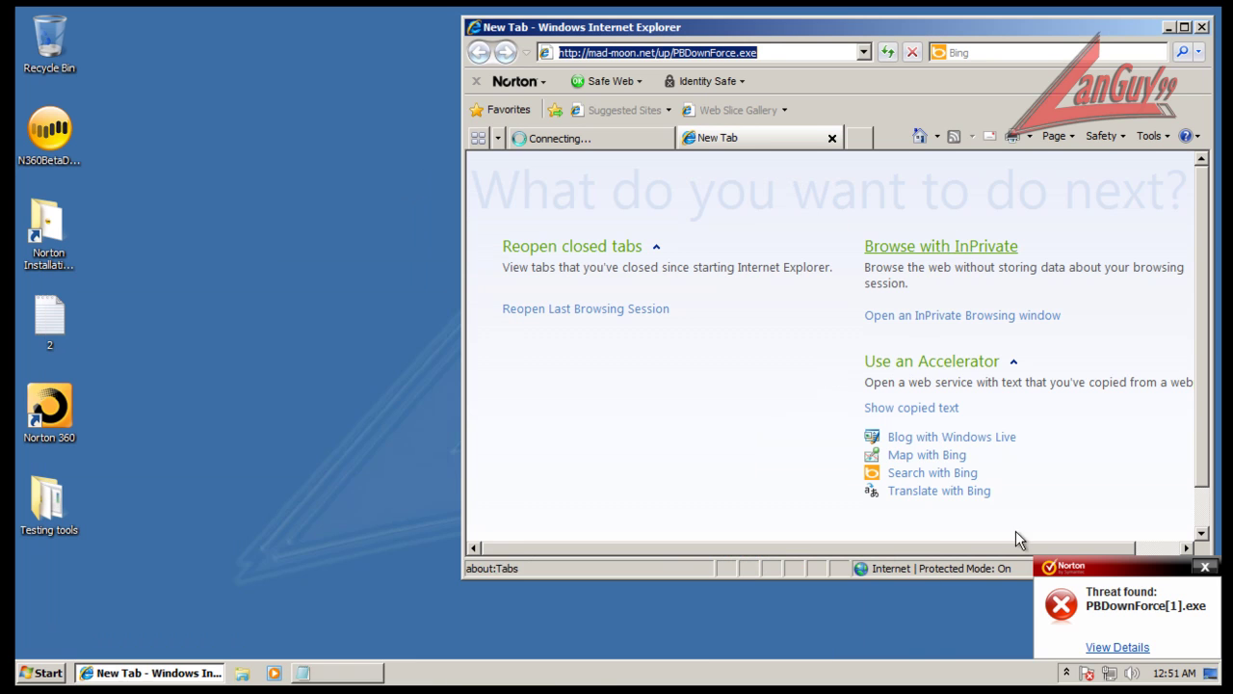
Review the File Insight report for PBDownForce[1].exe, and close Internet Explorer
left_click(1120, 648)
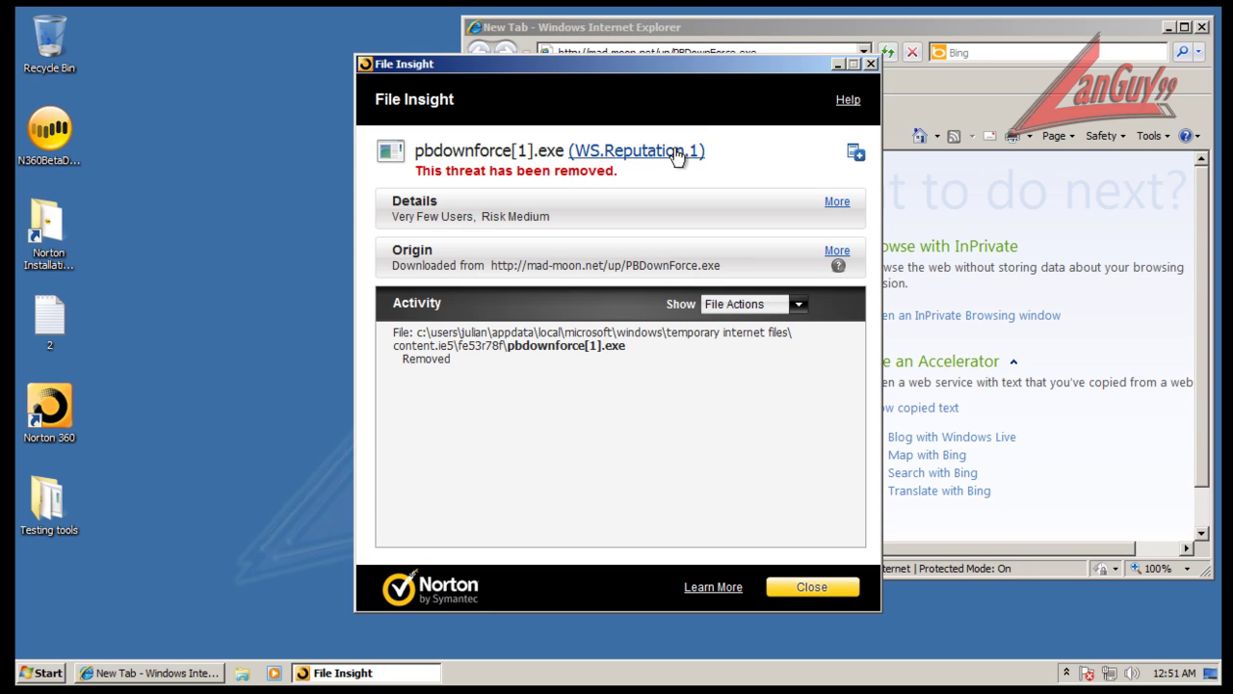
left_click(867, 63)
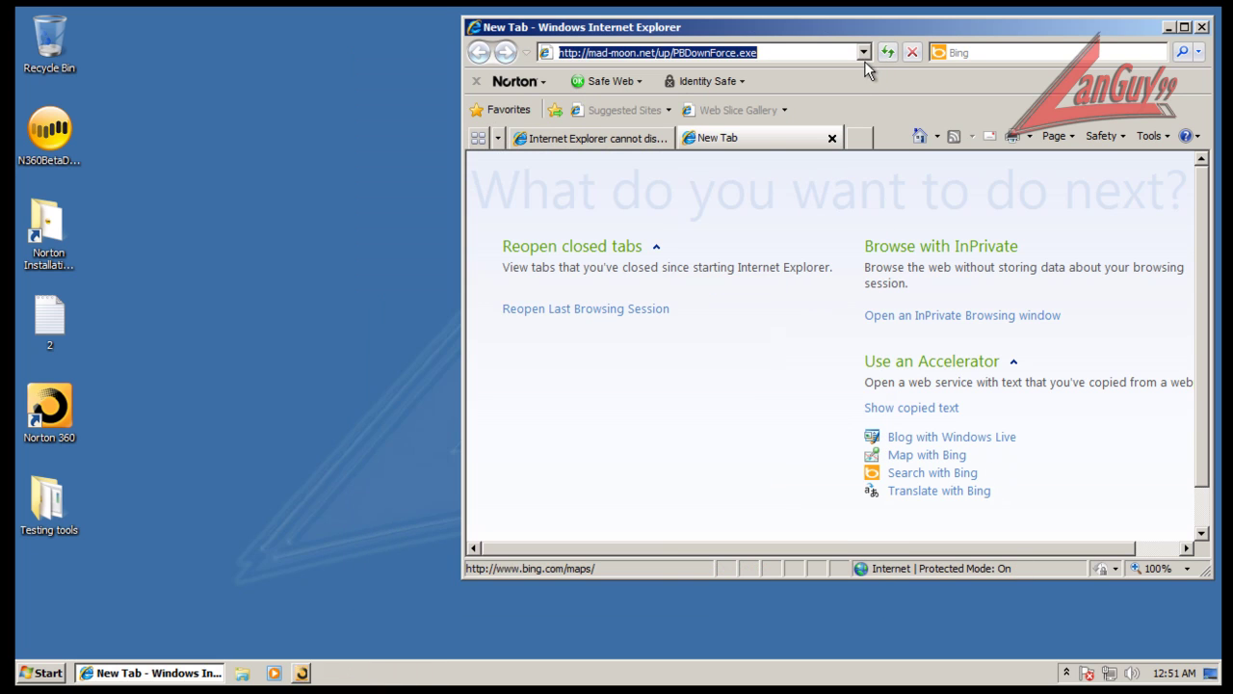
left_click(830, 138)
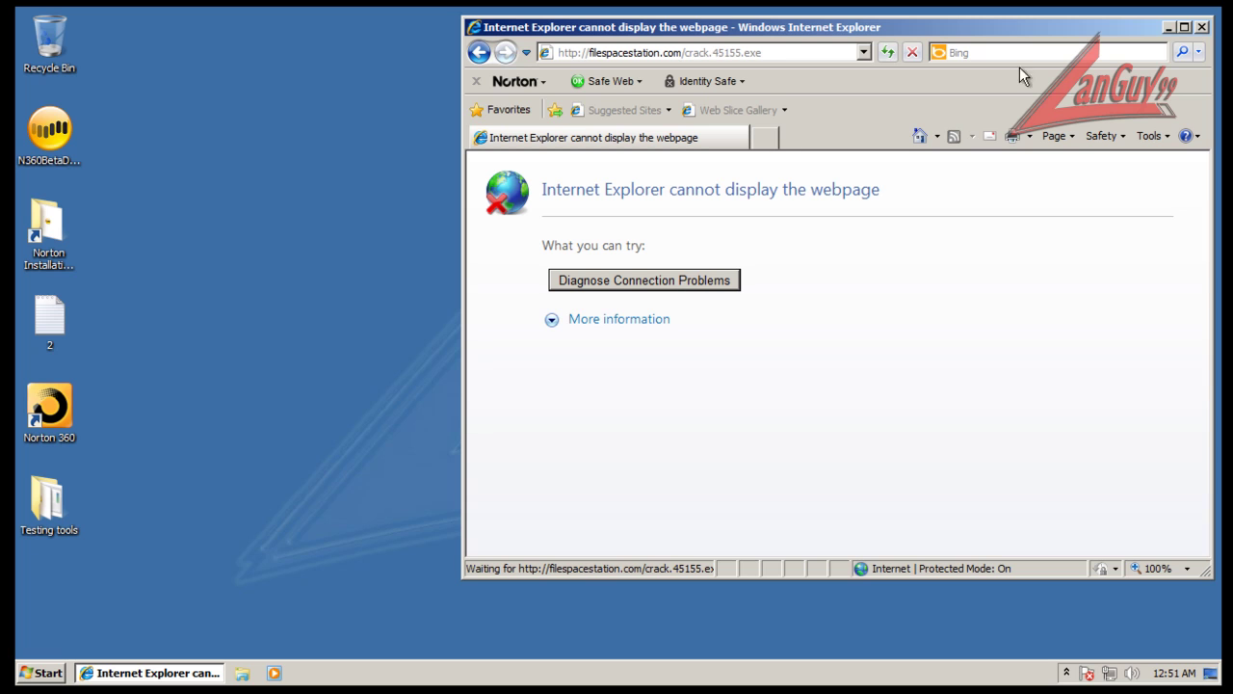
left_click(1201, 27)
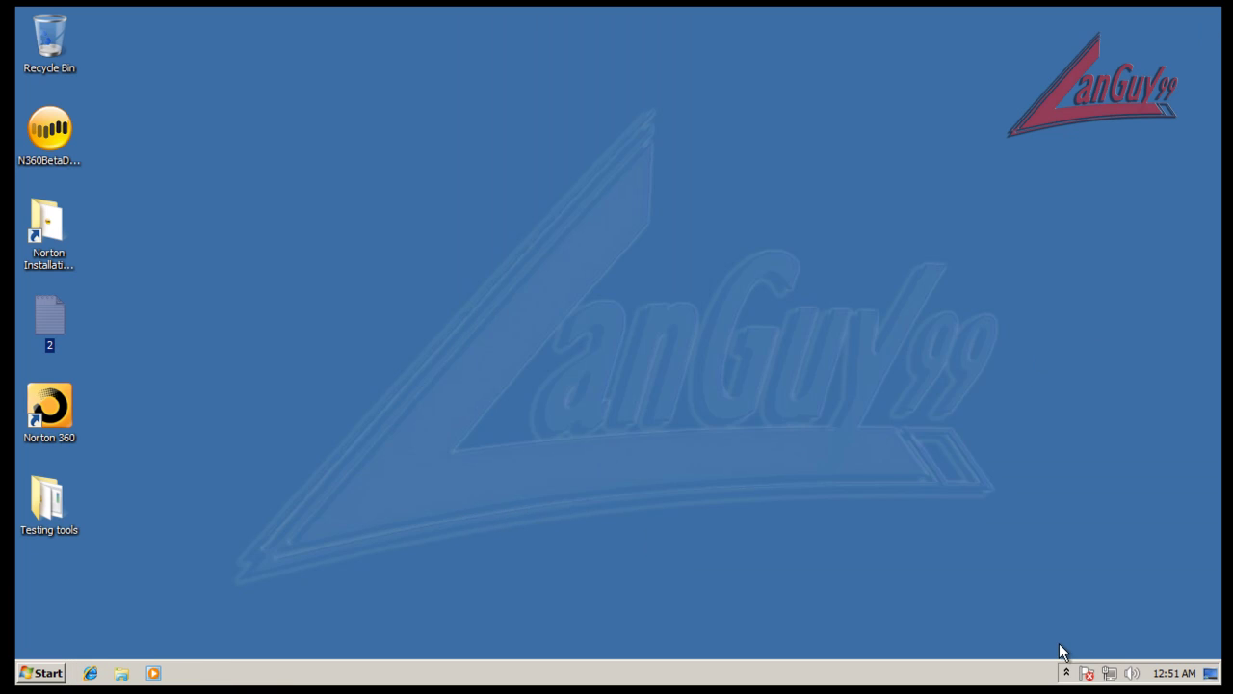
Open the Norton 360 main window with the Activity Map shown, and postpone product activation
left_click(1066, 671)
left_click(1050, 607)
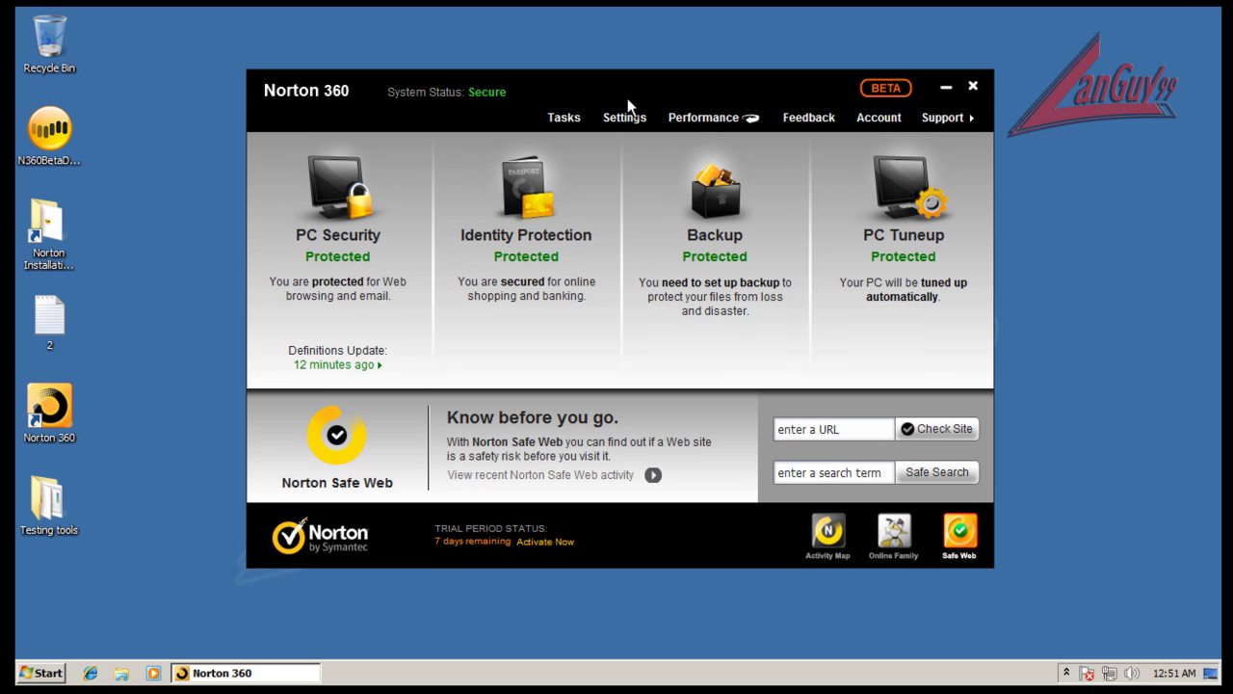
left_click(828, 537)
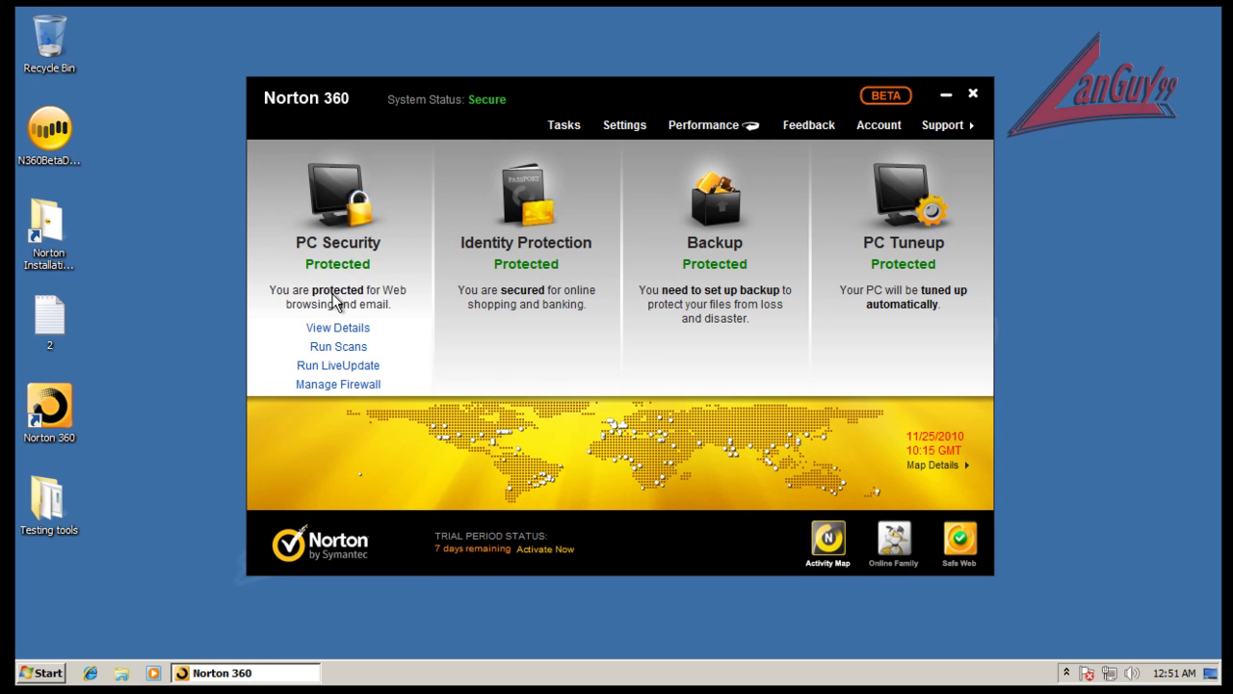
left_click(389, 387)
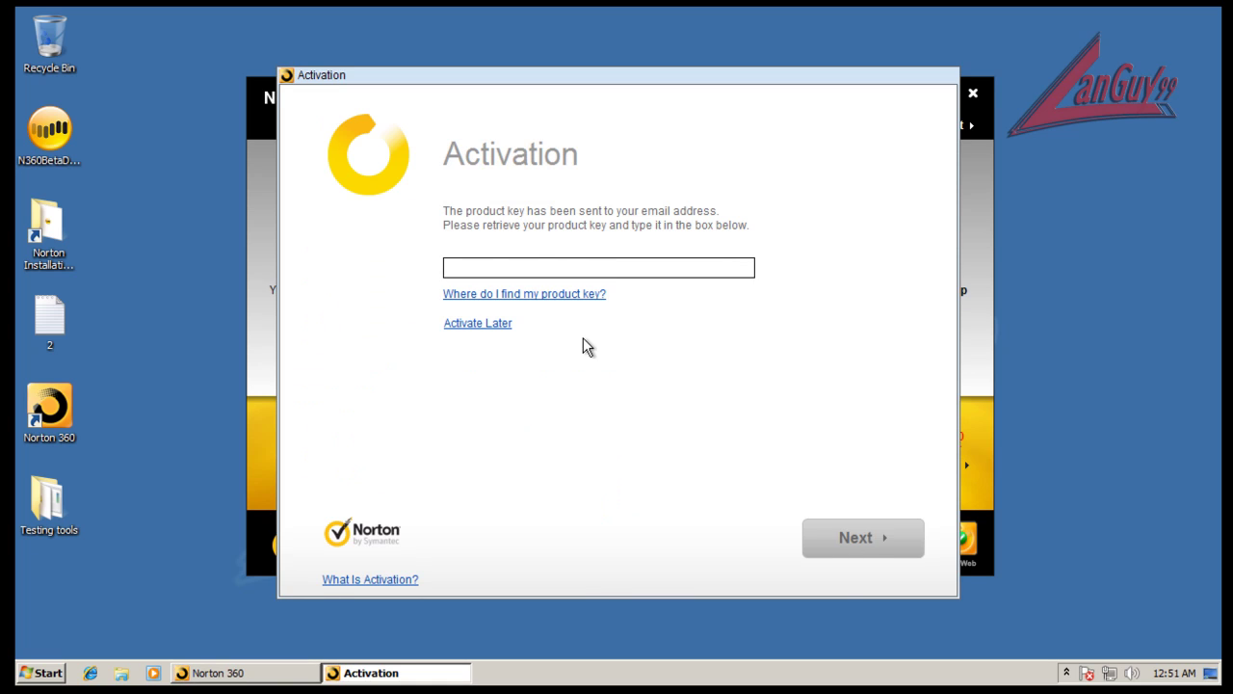
left_click(483, 325)
Open the PC Security scan options and select Full System Scan under Computer Scan
mouse_move(353, 283)
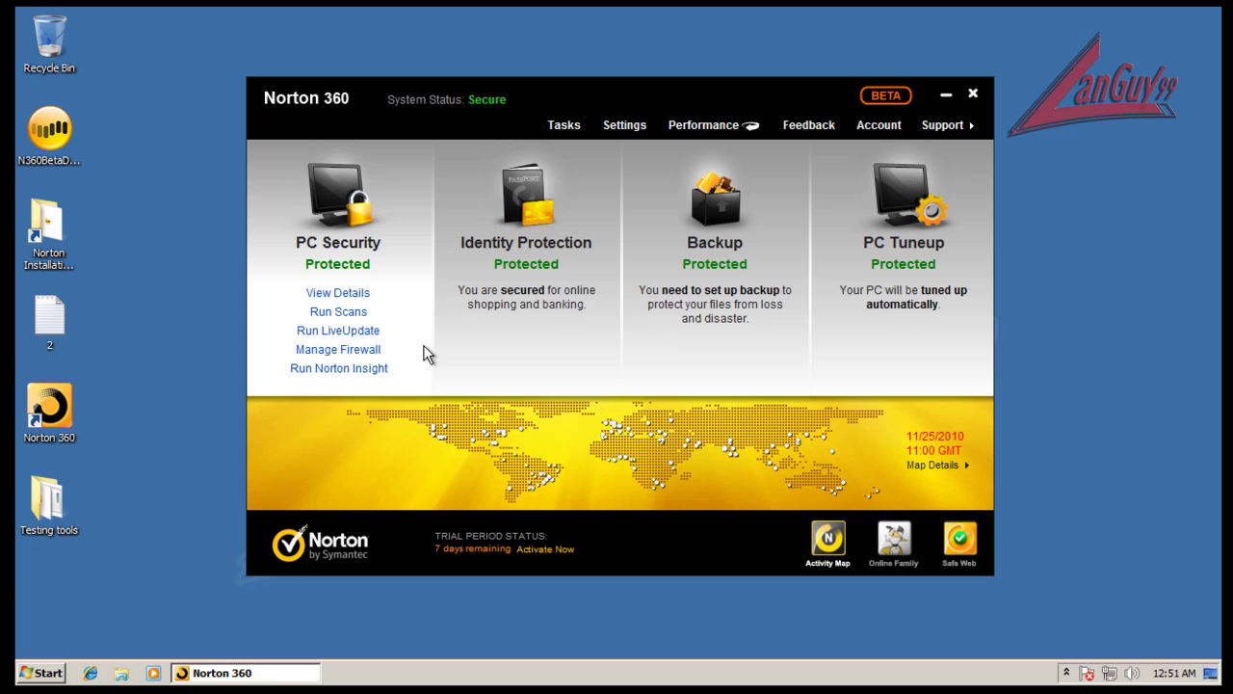
left_click(347, 312)
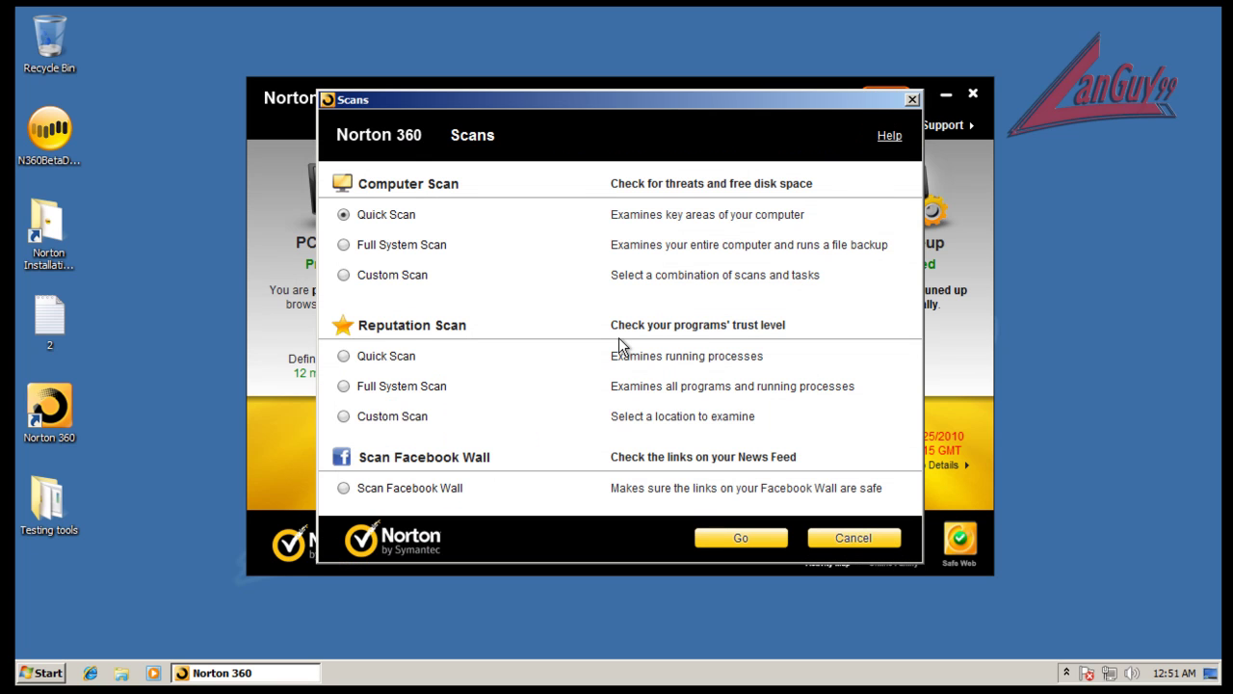
left_click(409, 247)
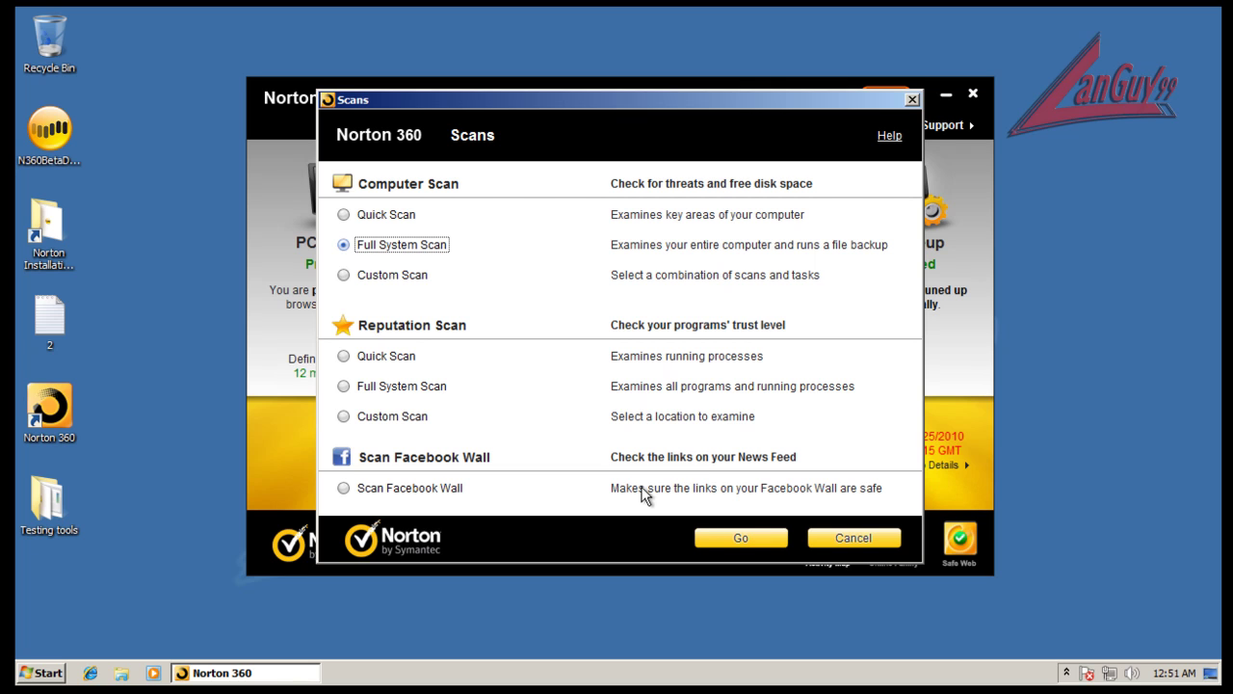
left_click(406, 390)
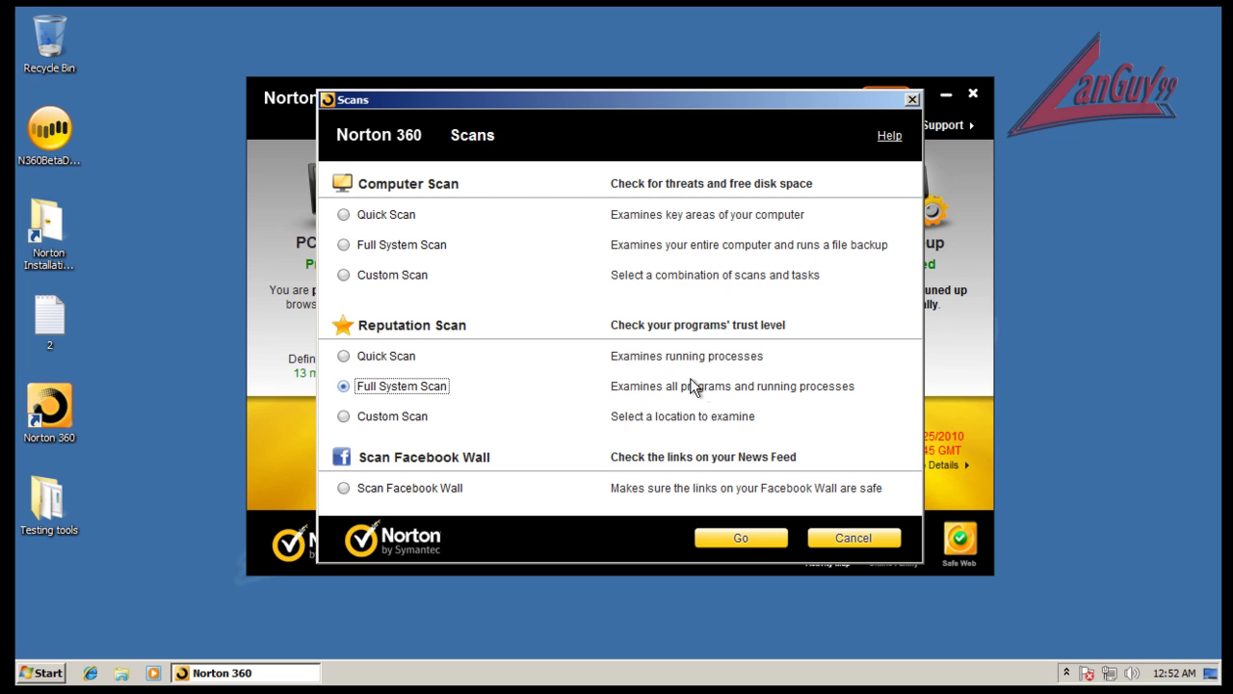
left_click(400, 250)
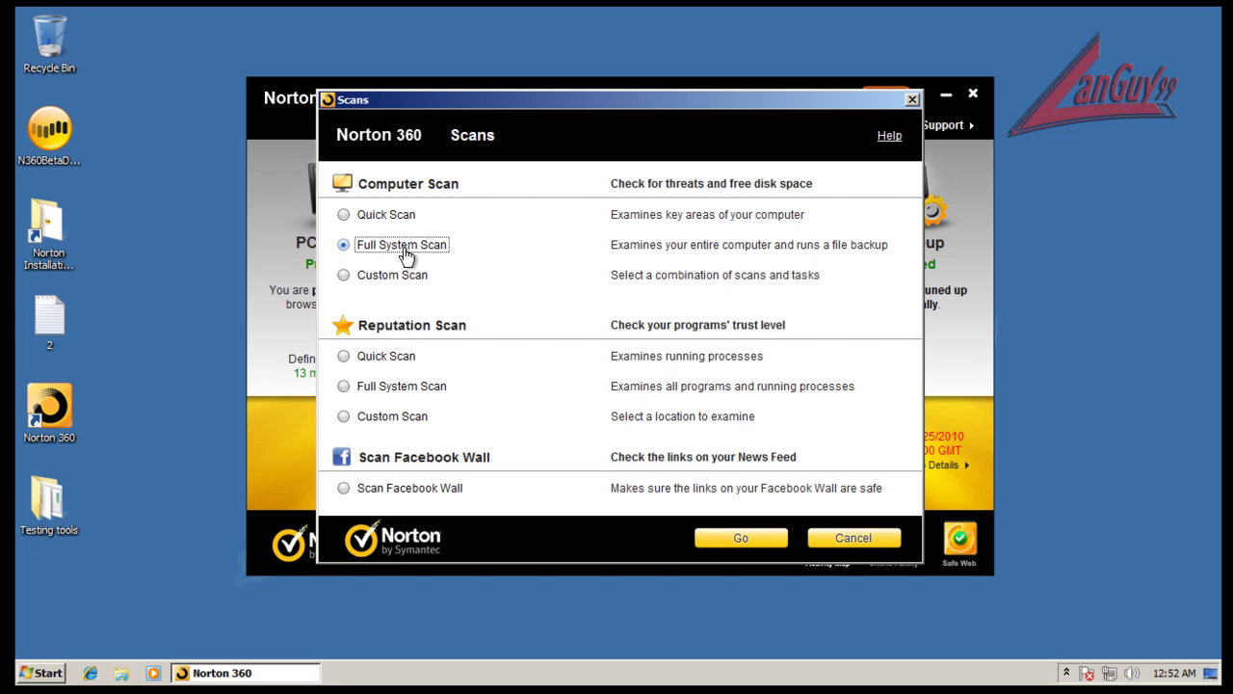
left_click(751, 542)
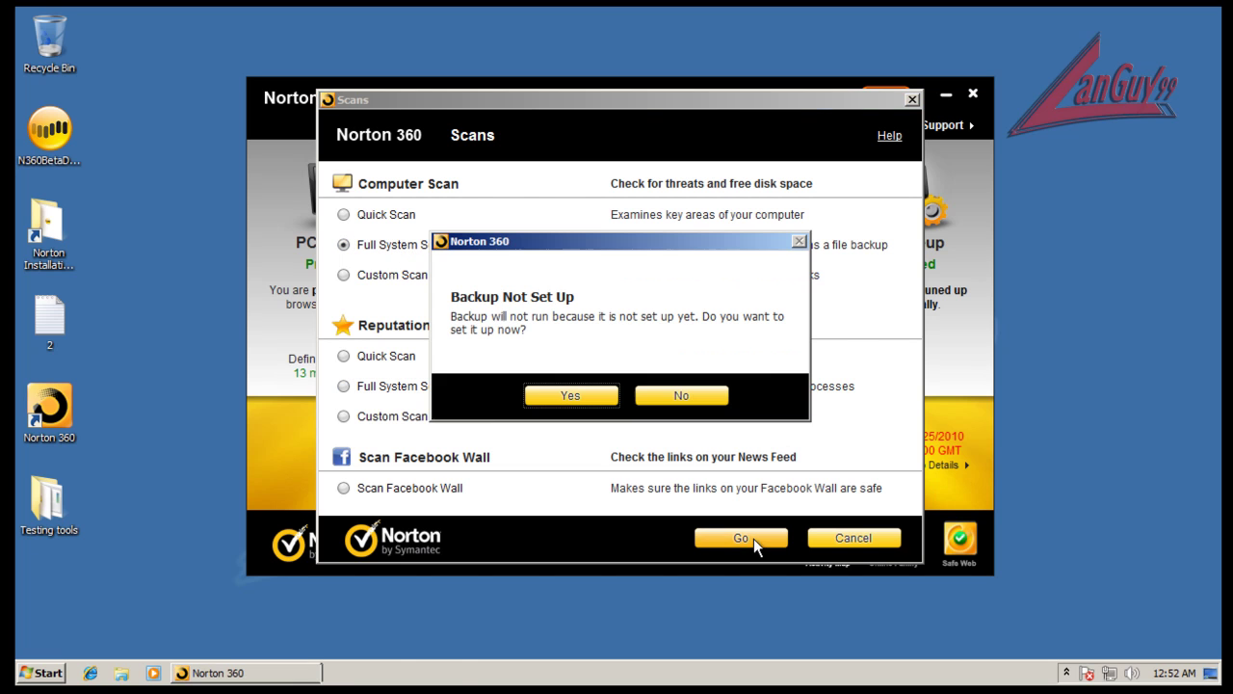
left_click(596, 398)
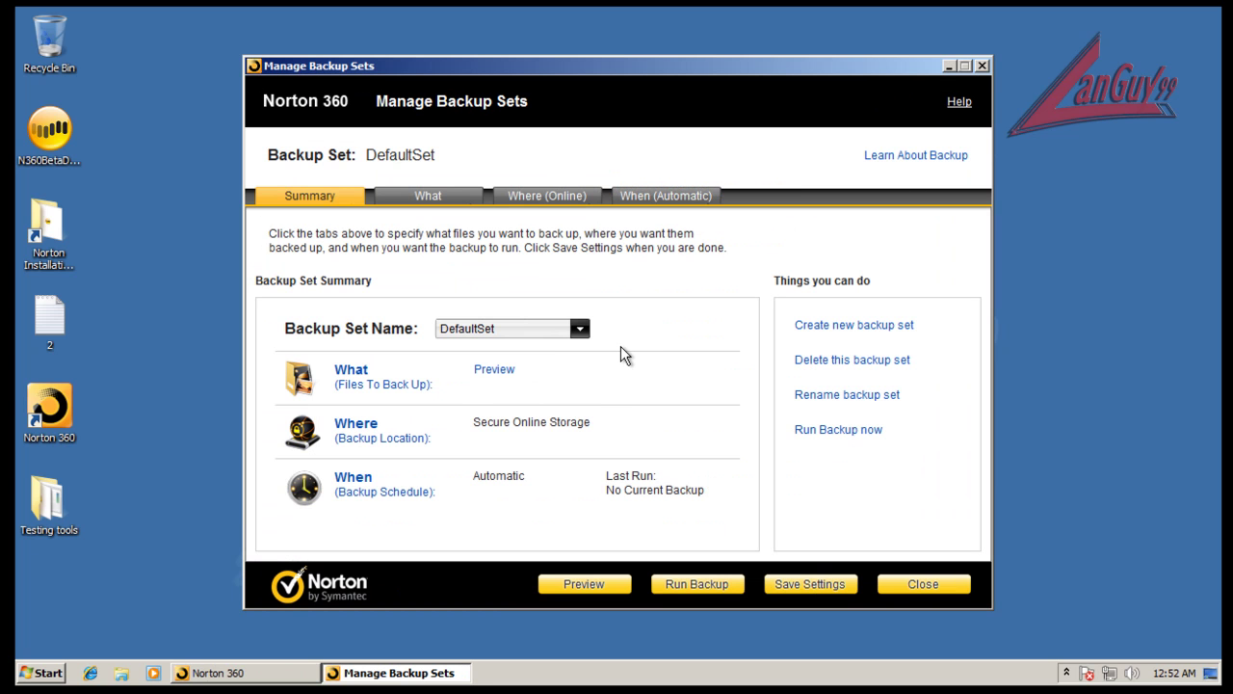
left_click(915, 585)
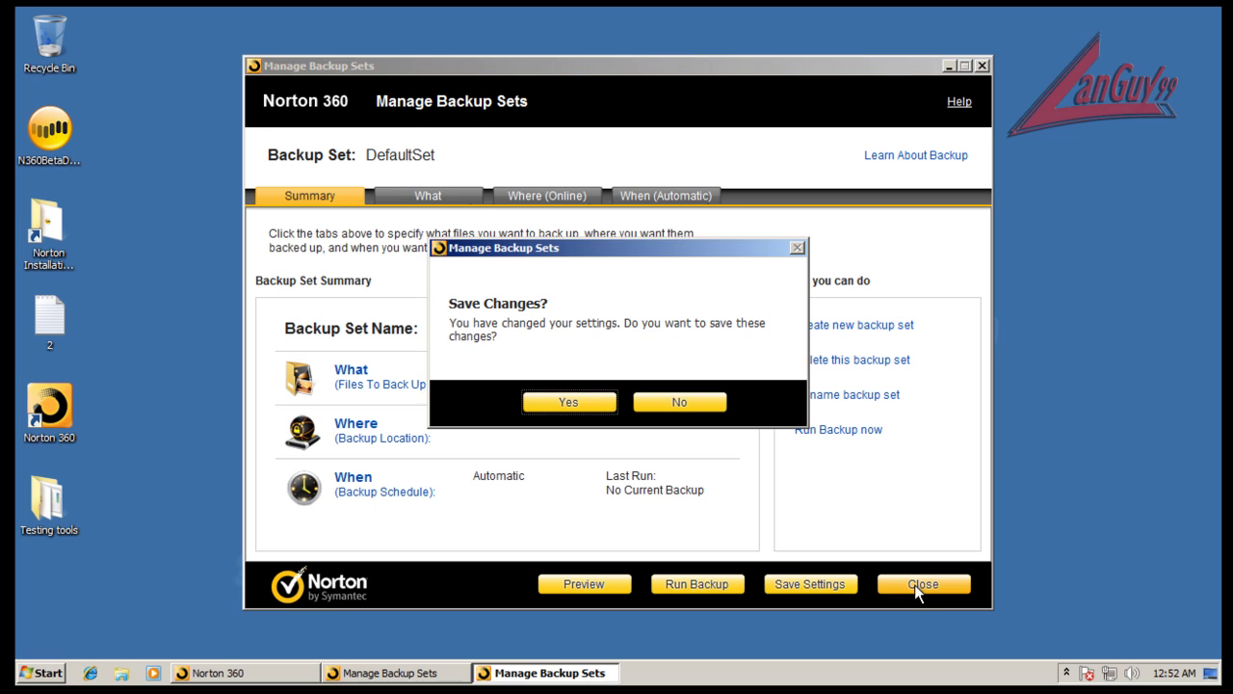
left_click(667, 406)
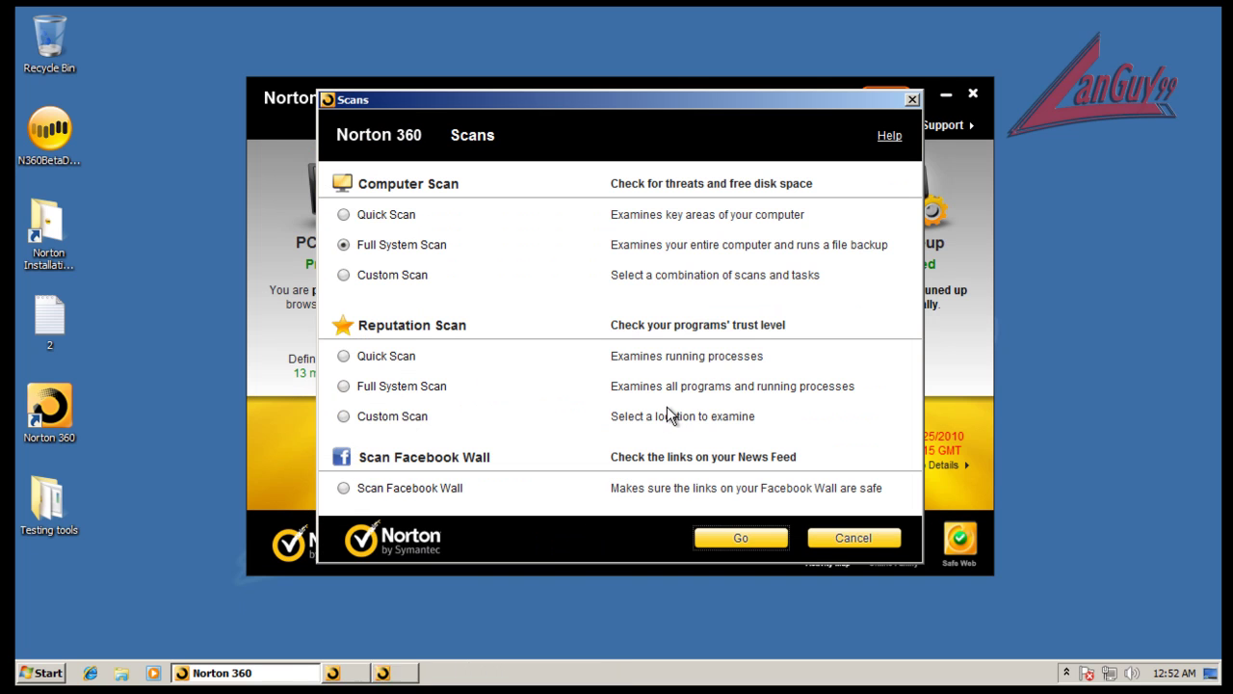
Run the full system scan without setting up backup, and open the Virus and Spyware Scan details when it completes
left_click(741, 538)
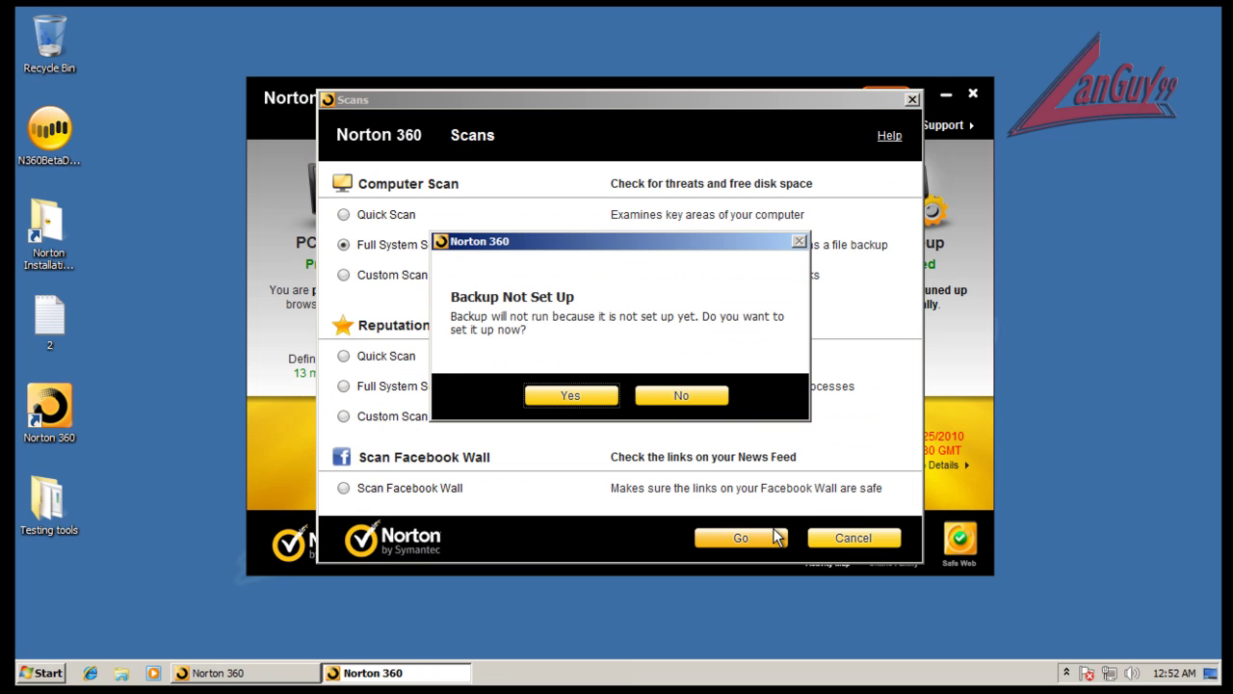
left_click(677, 397)
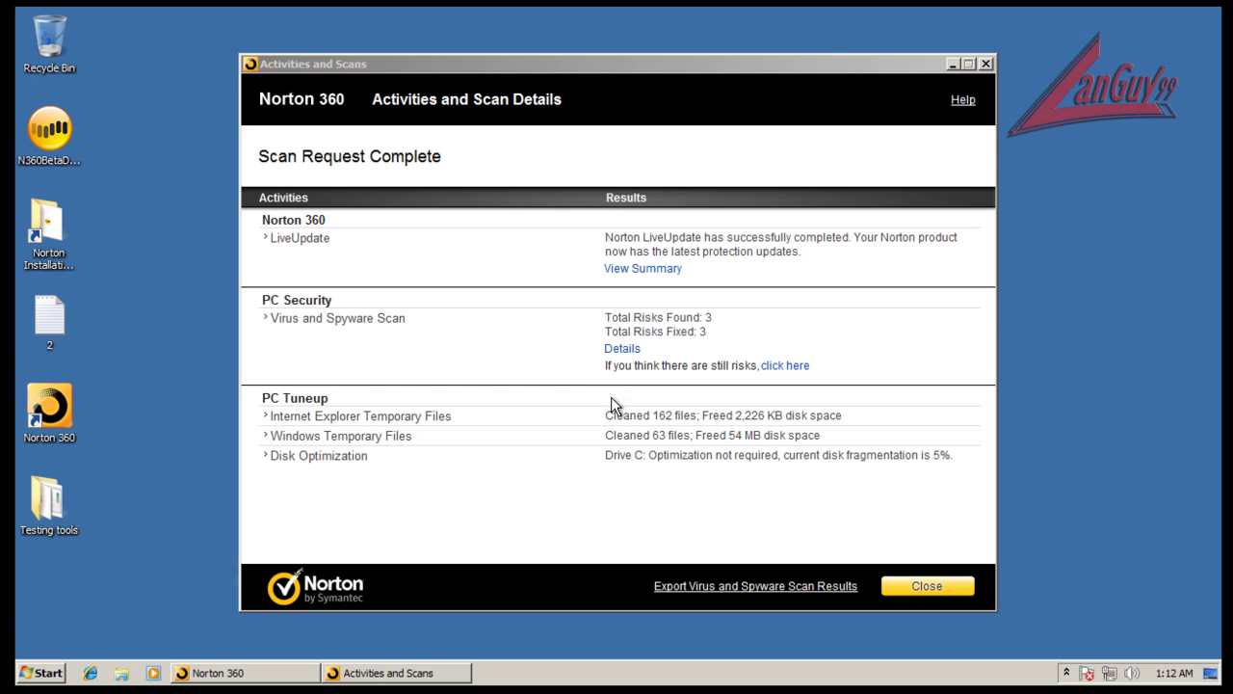
left_click(621, 348)
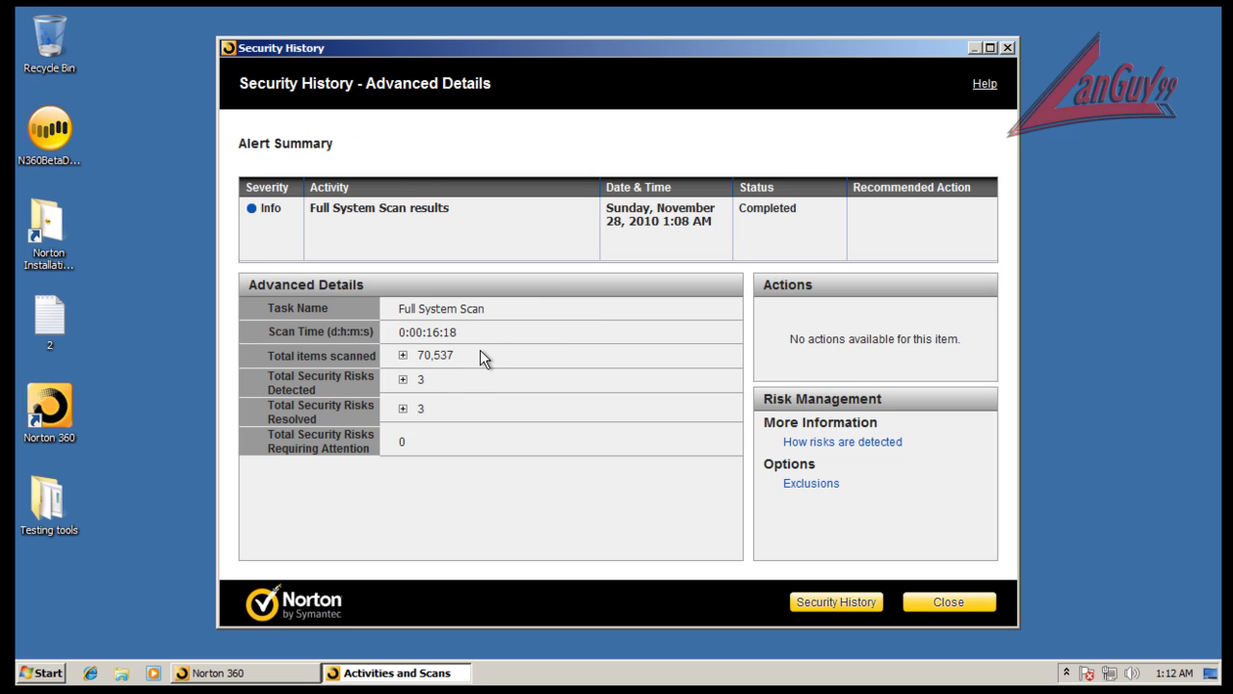
Expand the detected and resolved security risks in the Full System Scan details, and close all Norton 360 windows
left_click(401, 381)
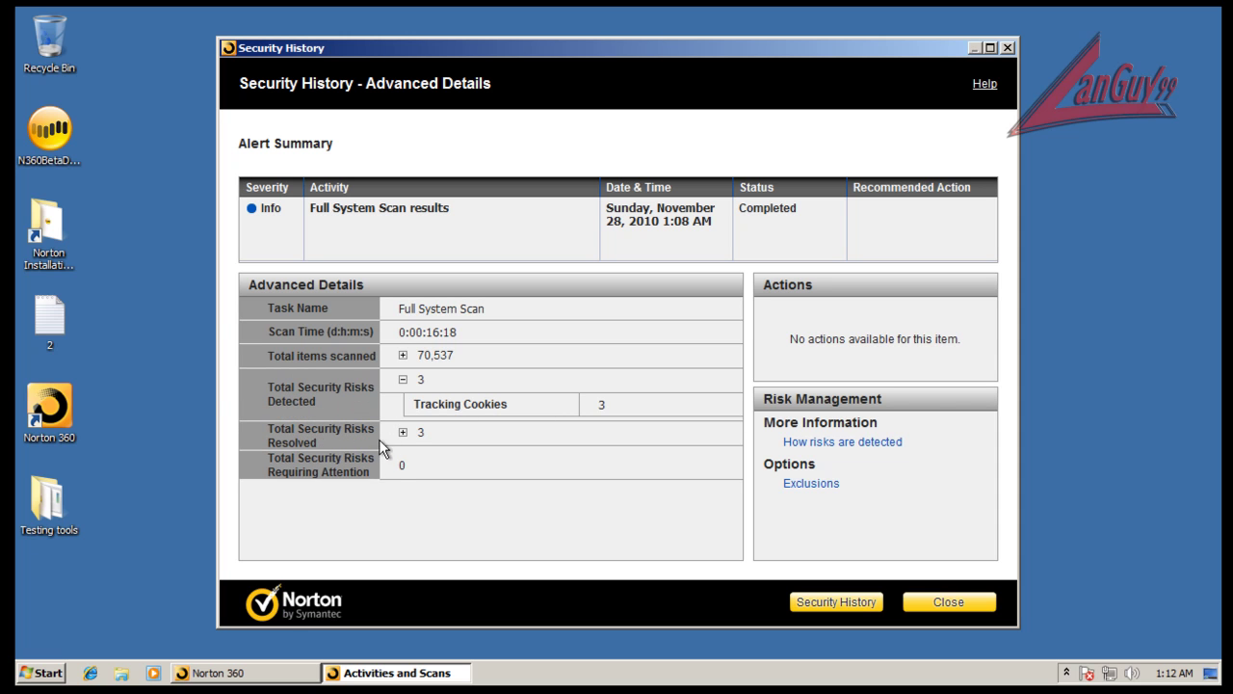
left_click(402, 433)
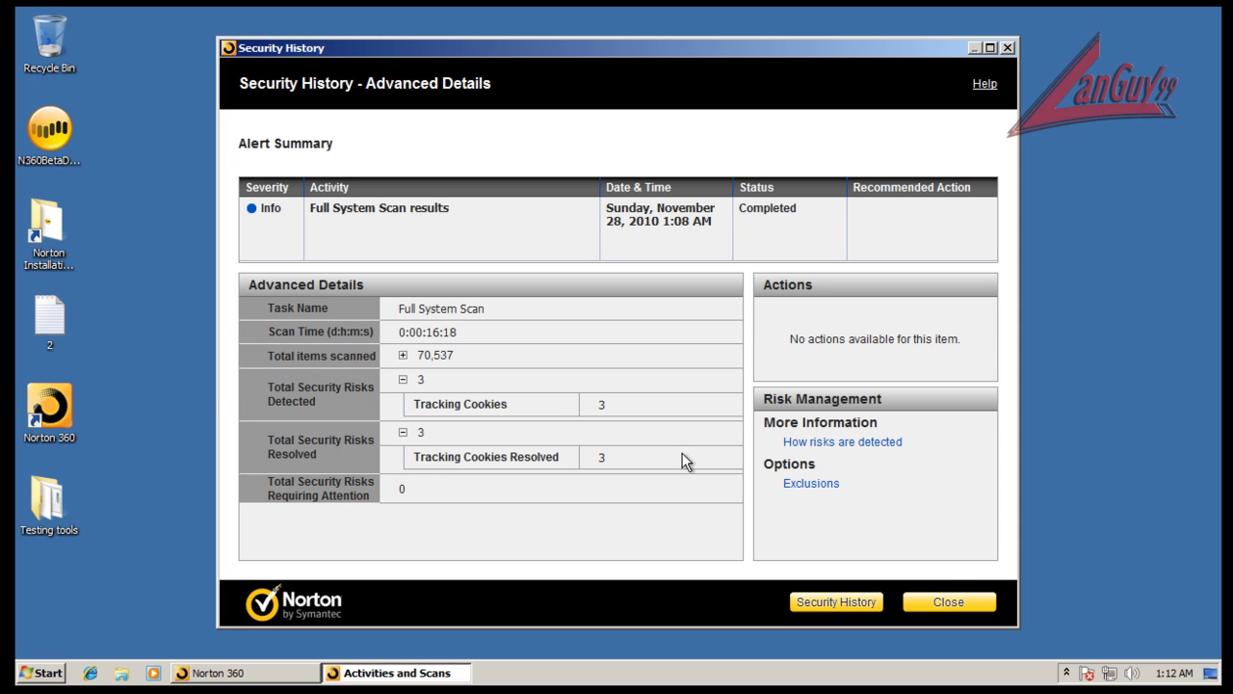
left_click(949, 602)
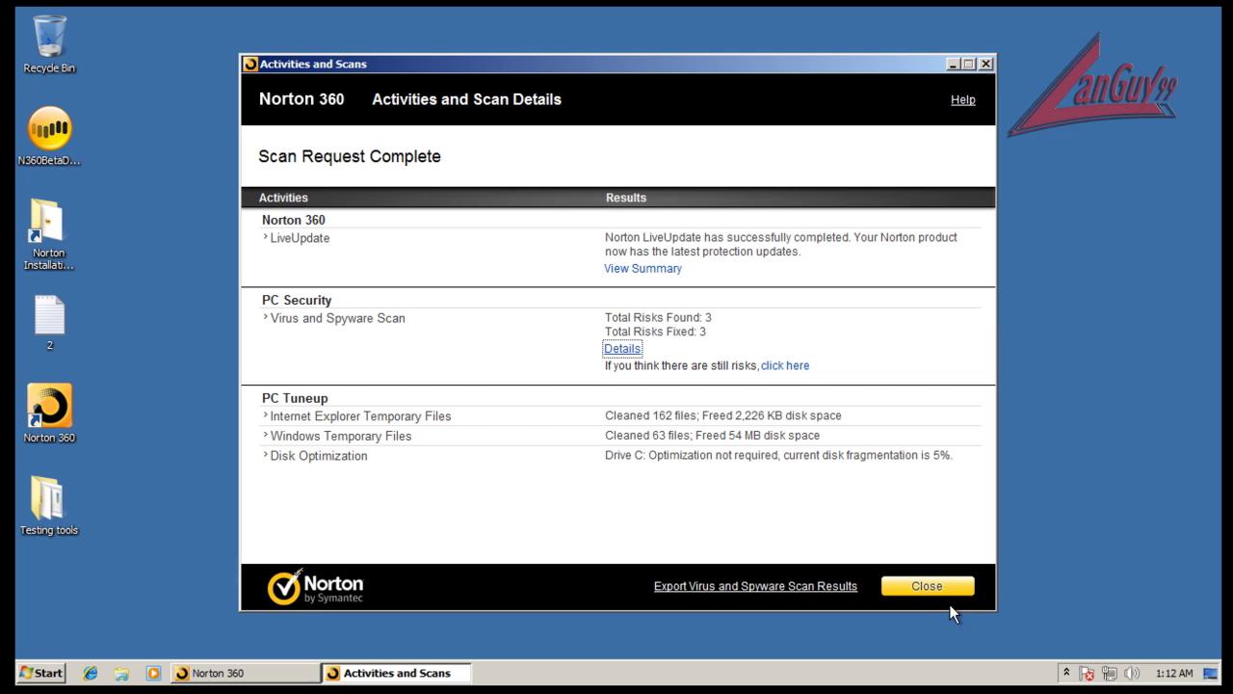
left_click(984, 63)
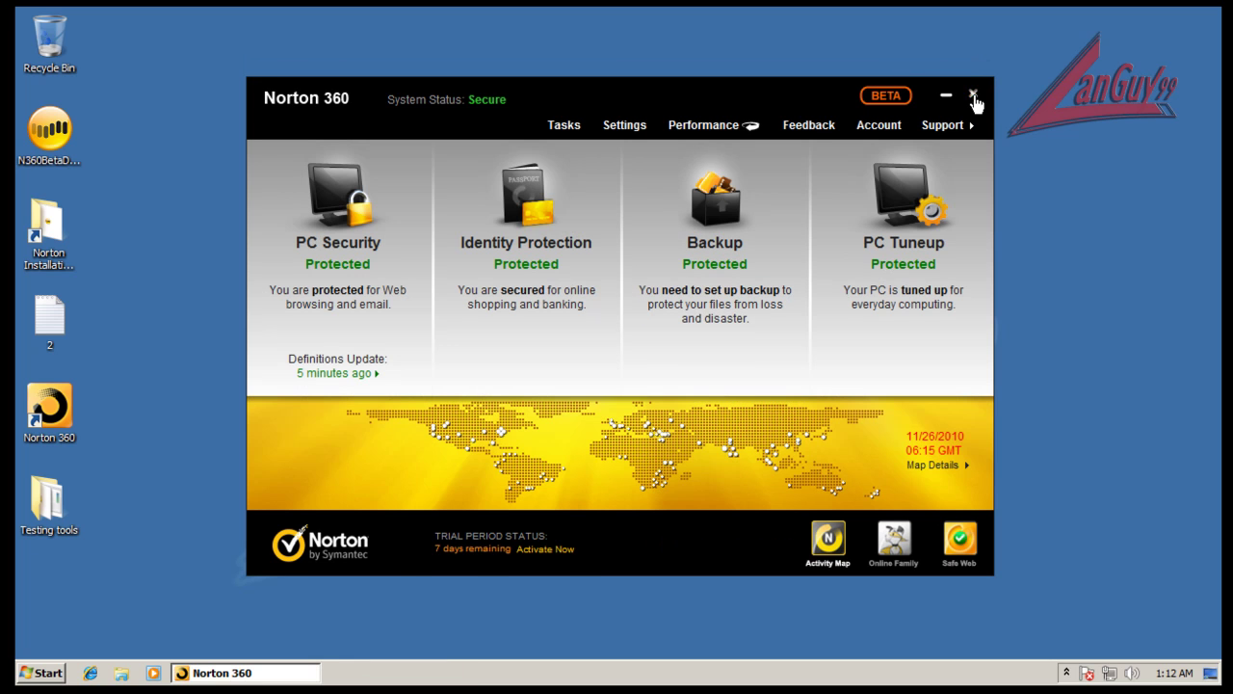
left_click(973, 94)
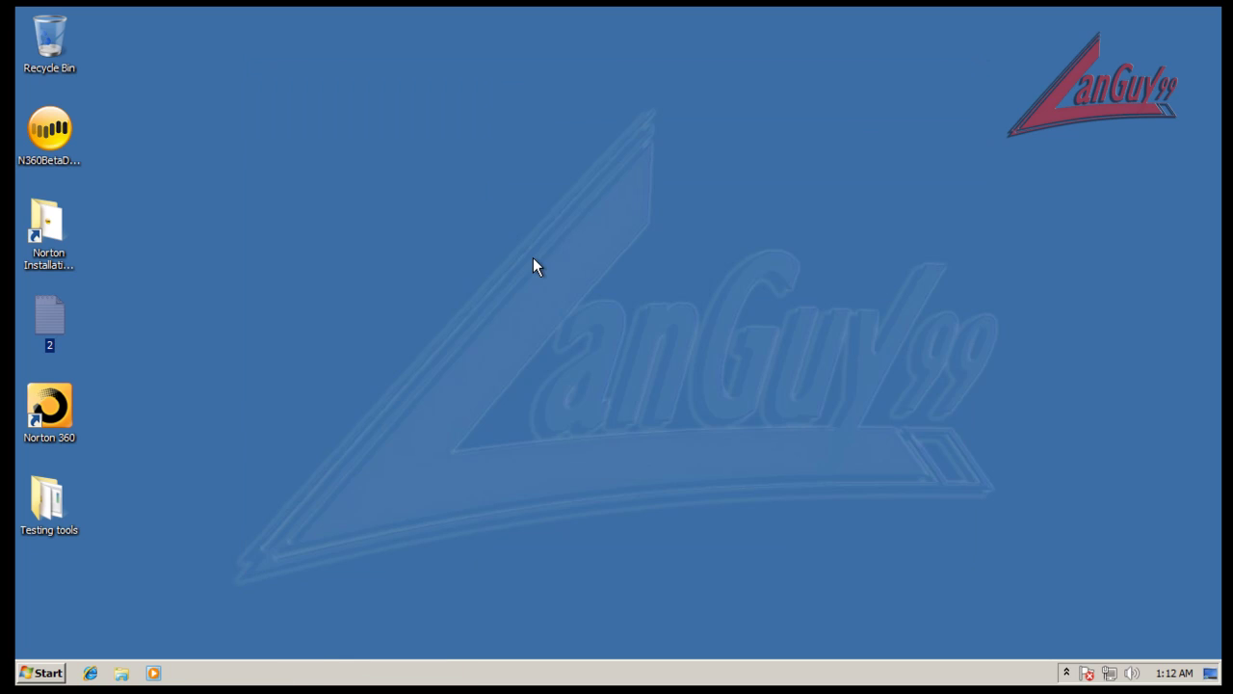
Restart the computer
left_click(41, 673)
left_click(330, 638)
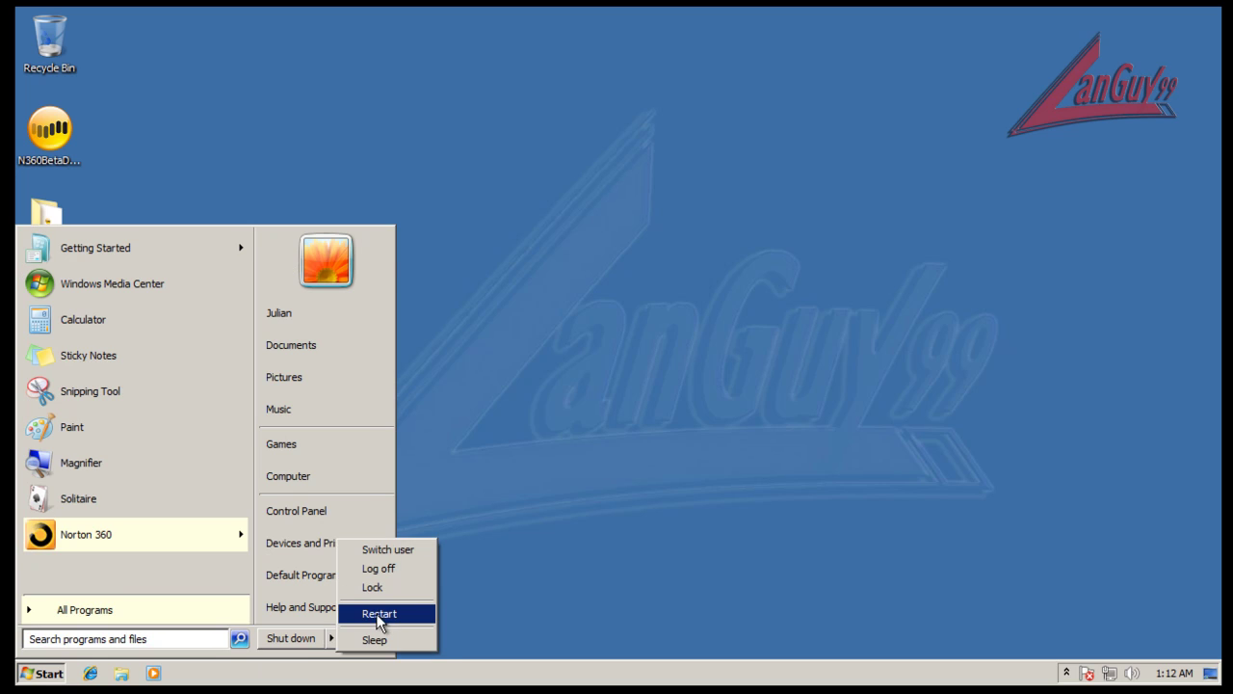
left_click(377, 611)
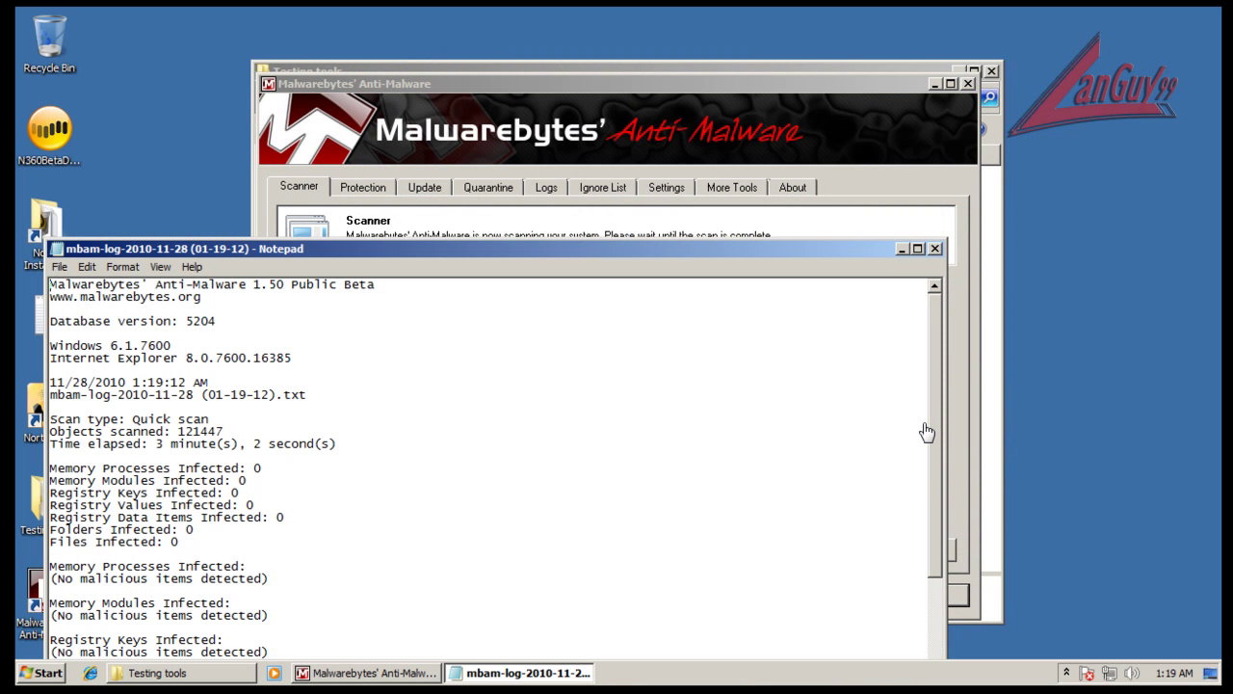
Close the Malwarebytes quick scan log, dismiss the scan completion message, and exit Malwarebytes' Anti-Malware
left_click(934, 249)
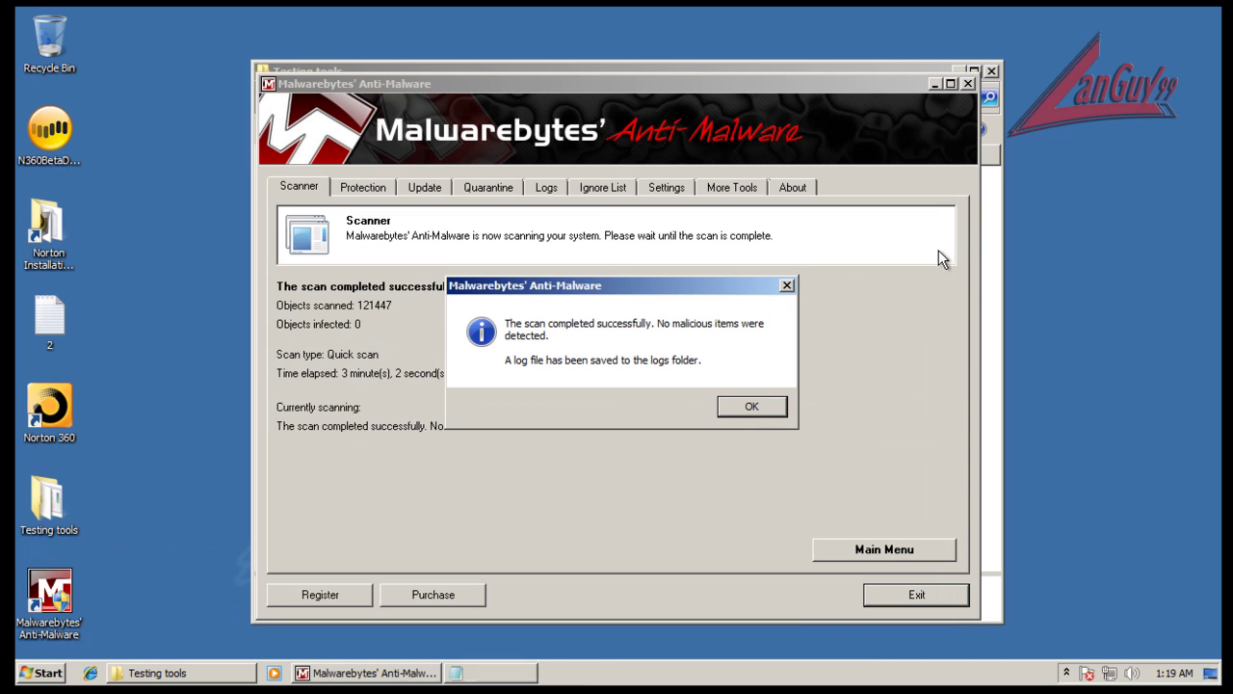
left_click(770, 409)
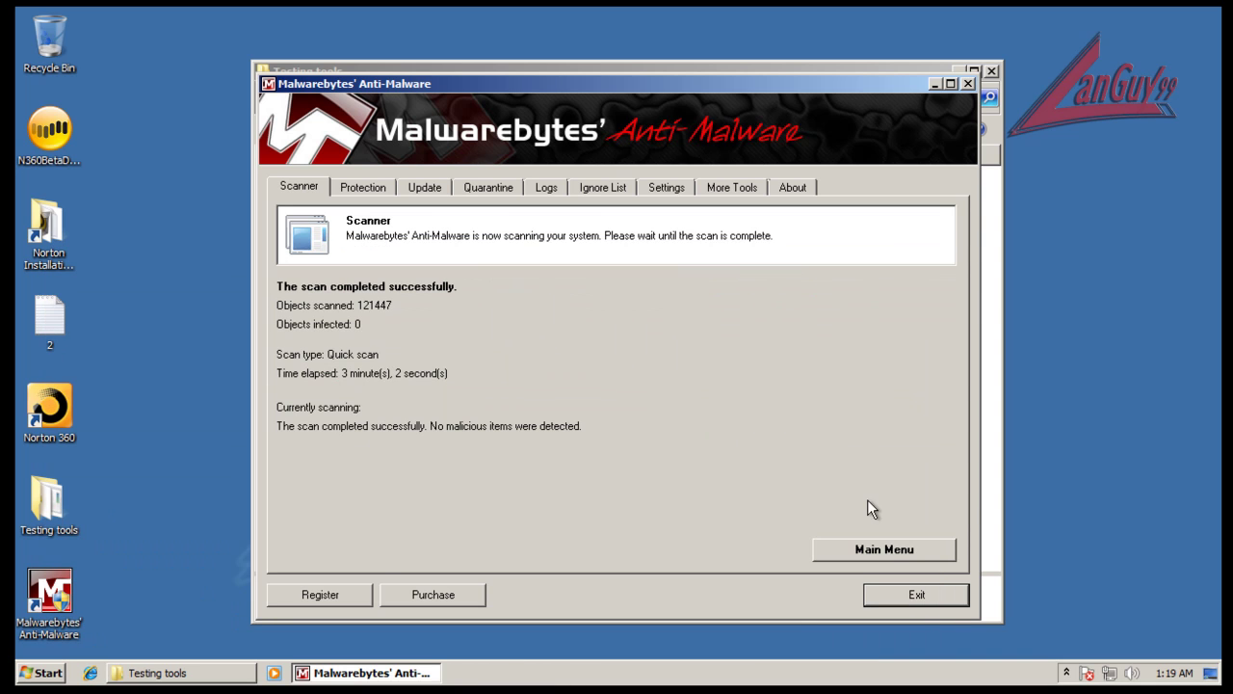
left_click(936, 601)
Run a second-opinion scan with HitmanPro35 from the Testing tools folder, and close its results
left_click(467, 248)
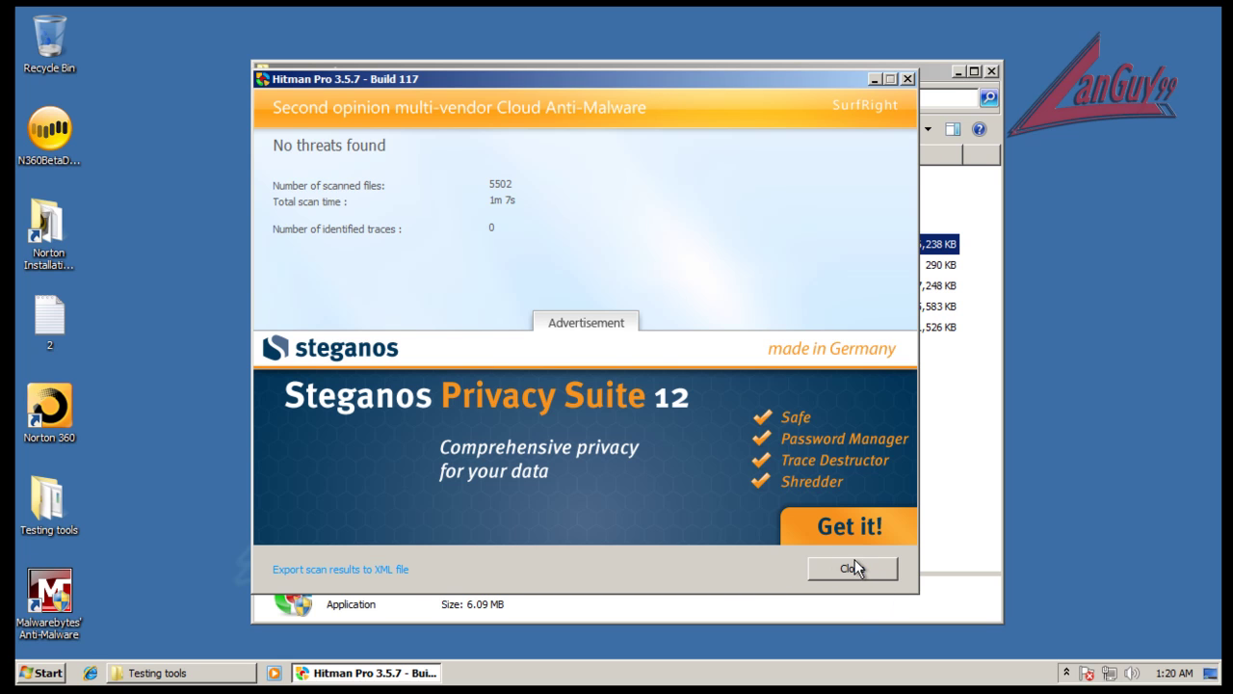
left_click(856, 571)
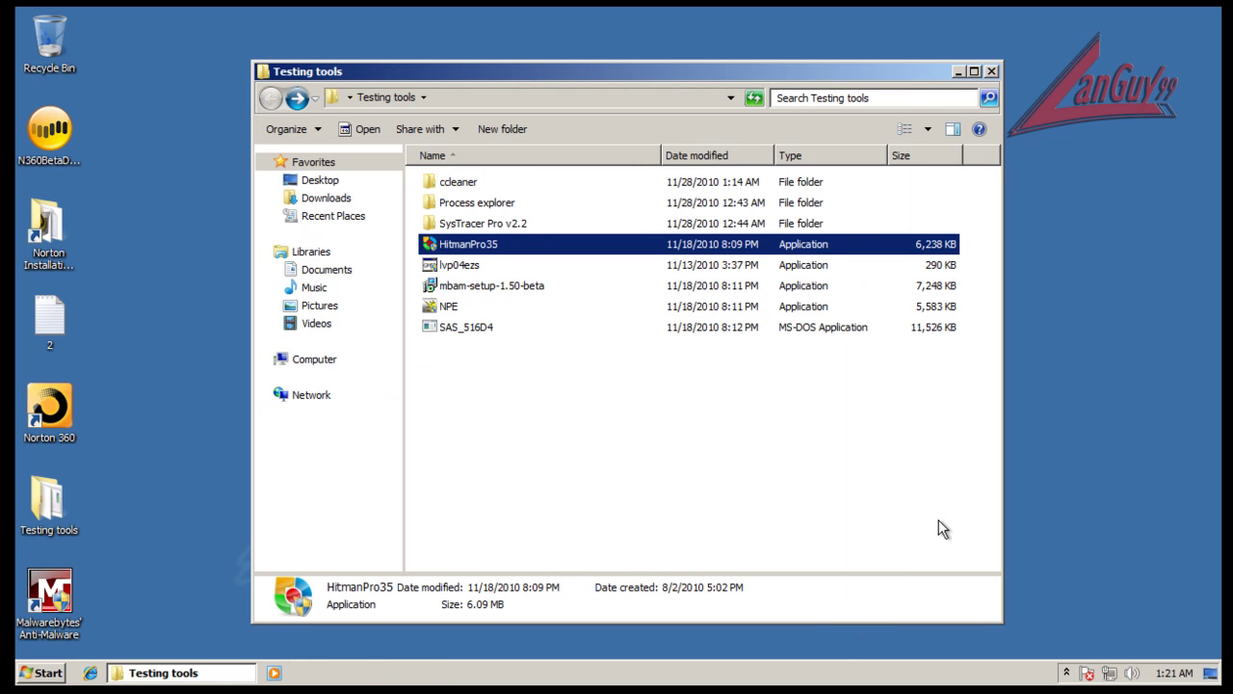
Open the Norton 360 main window, close the Testing tools folder, and postpone product activation
left_click(1065, 672)
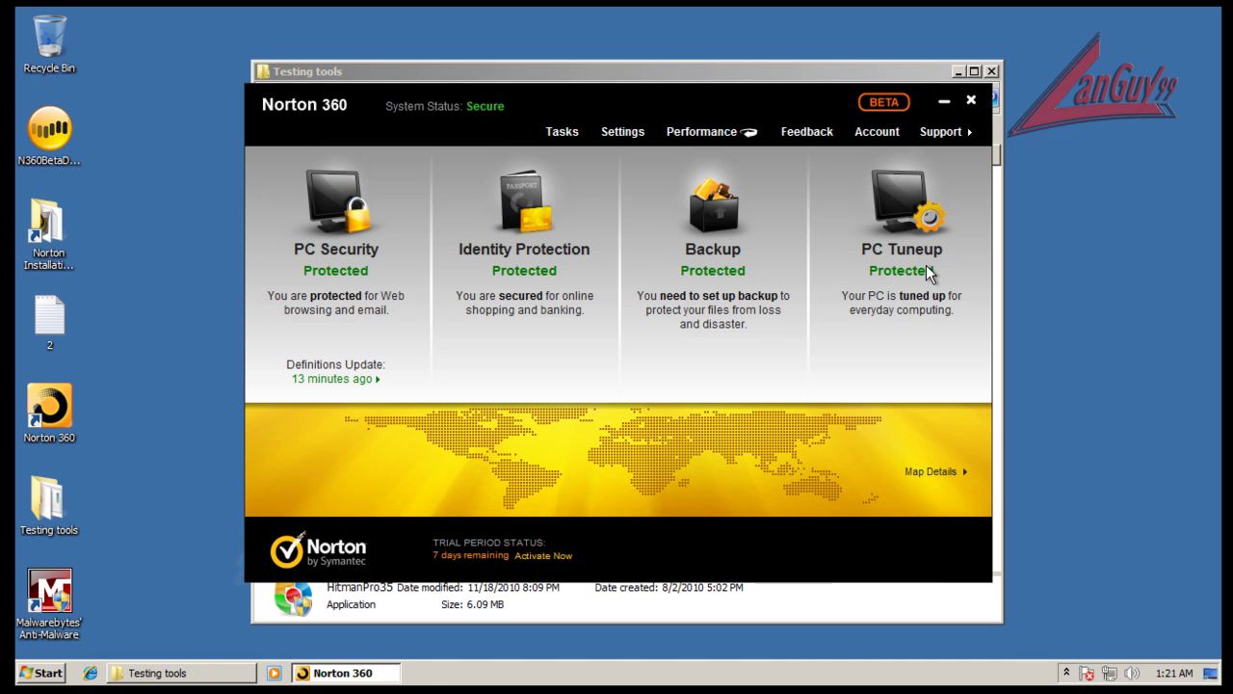
left_click(919, 70)
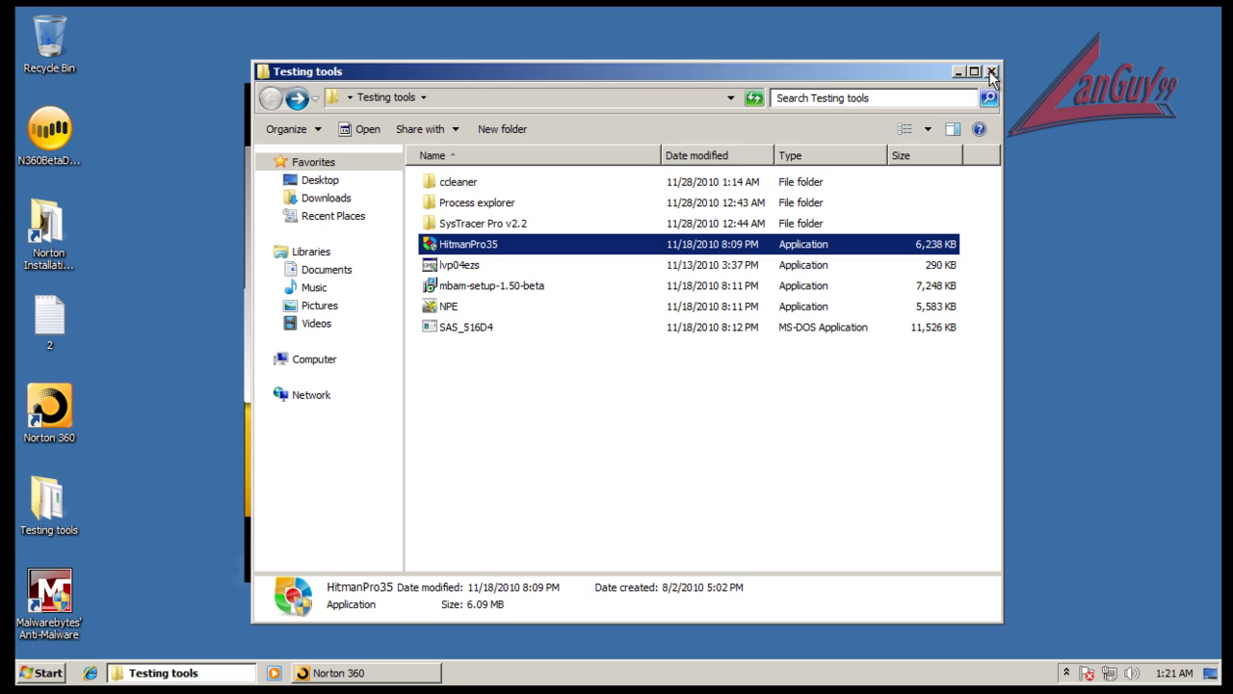
left_click(991, 72)
left_click_drag(792, 99, 796, 88)
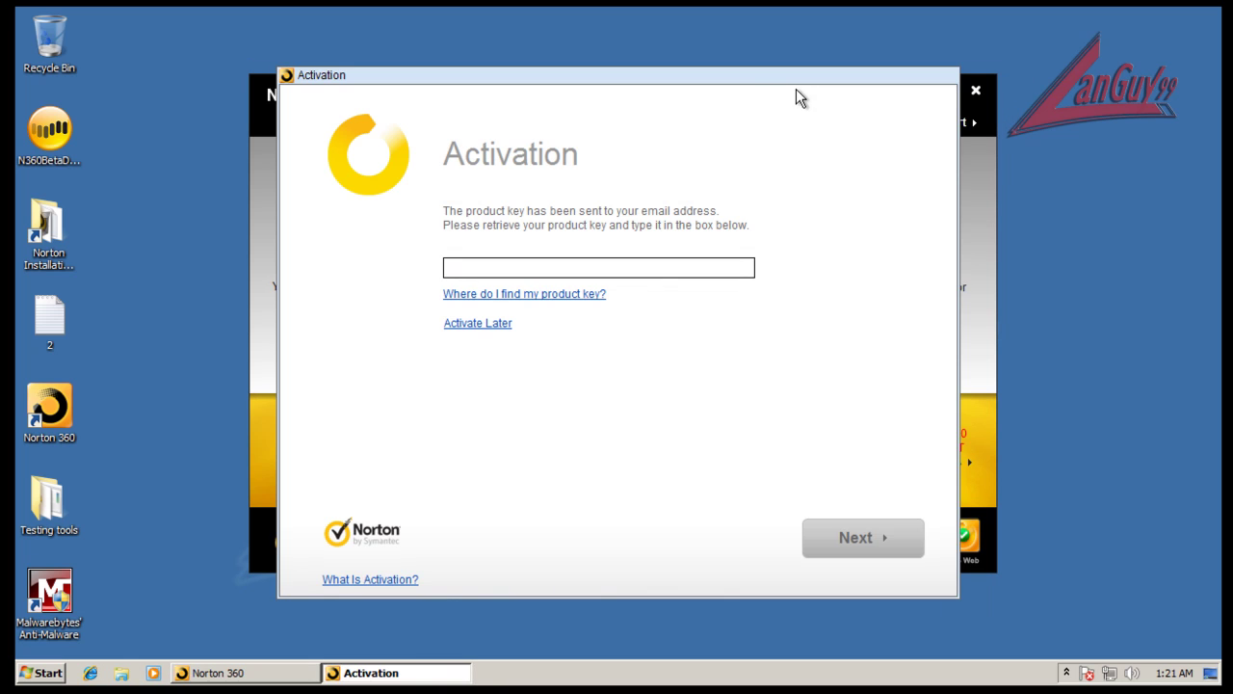
left_click(475, 325)
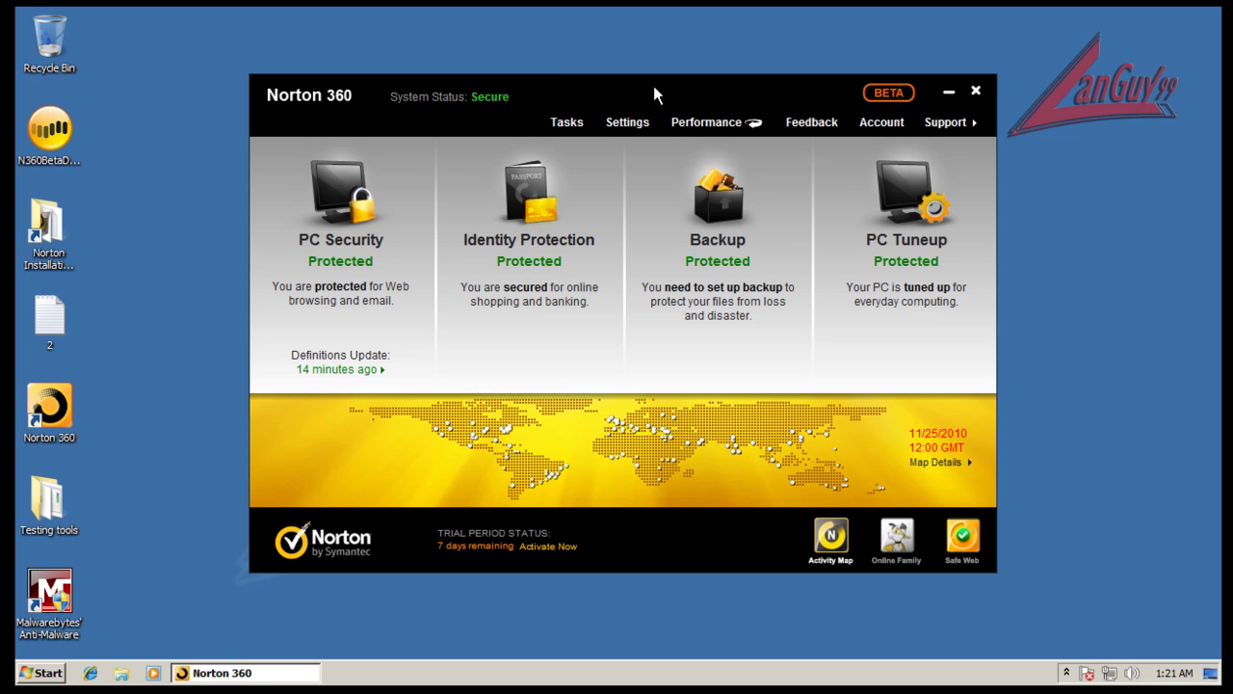
Review the PC Security, Identity Protection, Backup and PC Tuneup areas in Norton 360, and close its main window
mouse_move(357, 190)
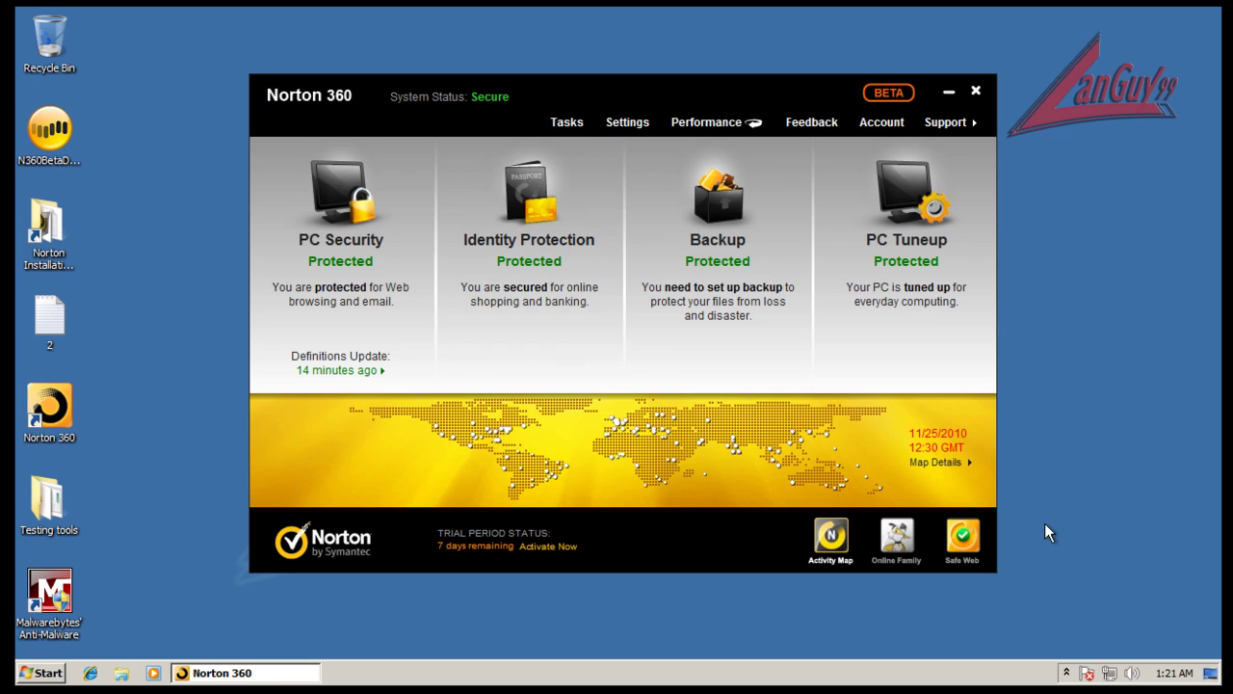
mouse_move(560, 321)
mouse_move(428, 151)
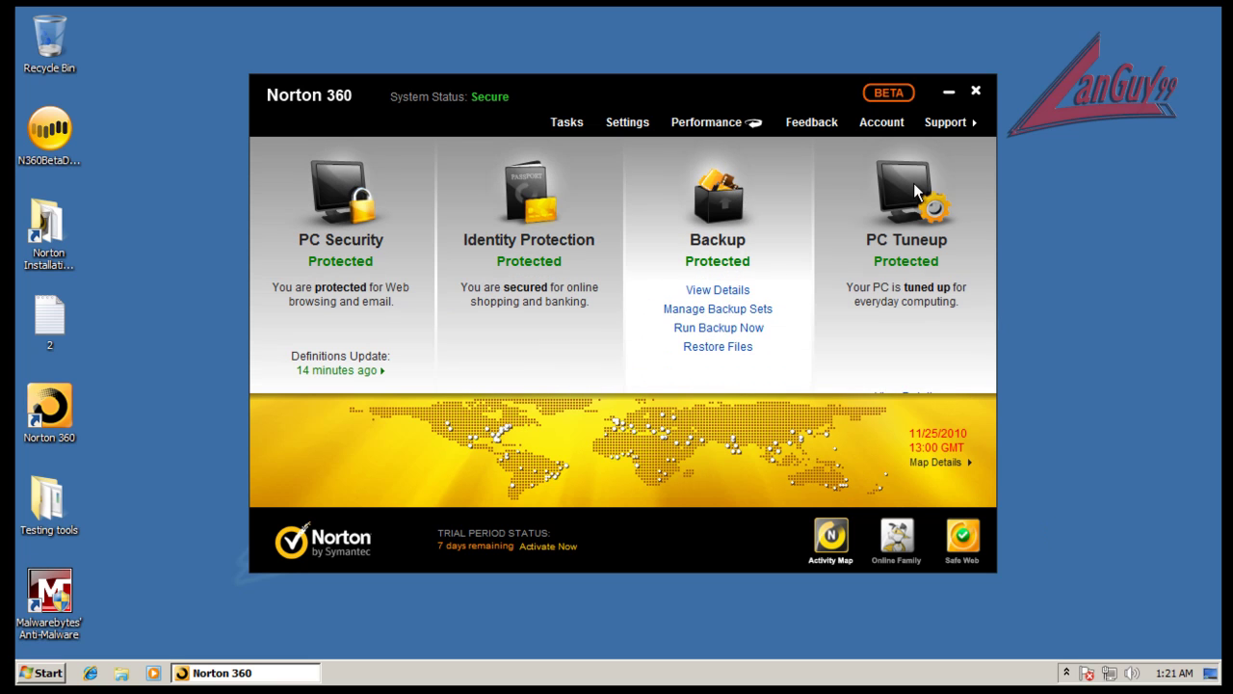
mouse_move(916, 190)
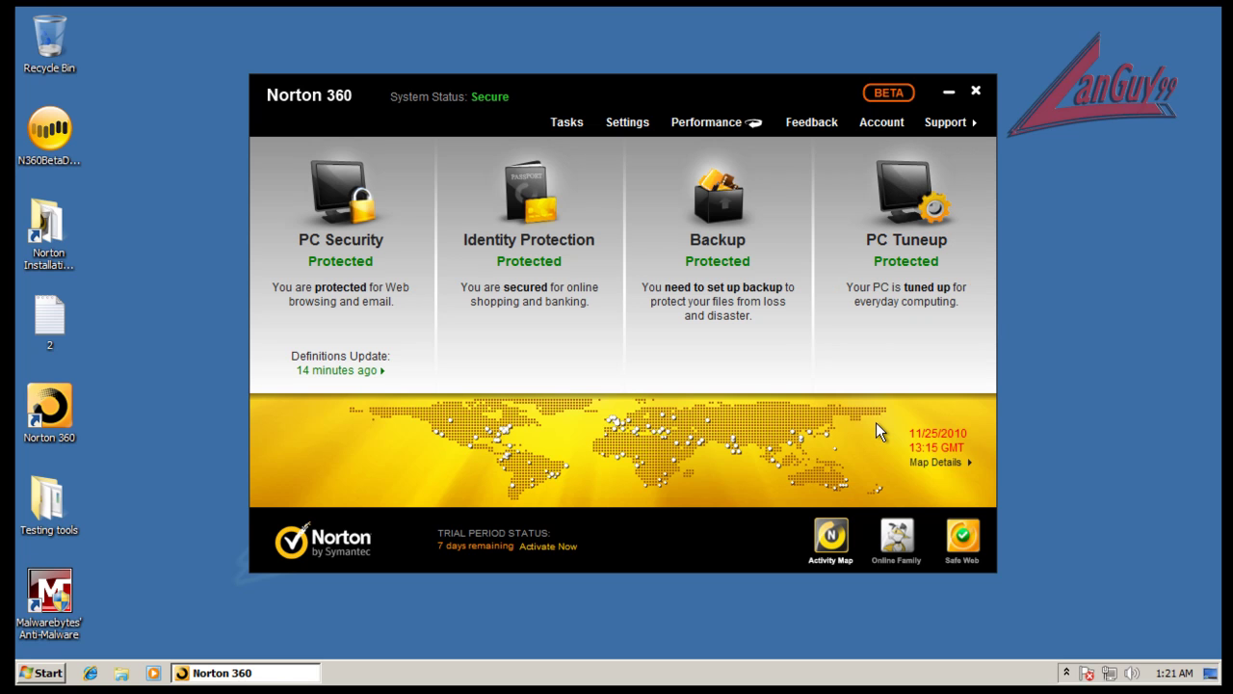
mouse_move(320, 219)
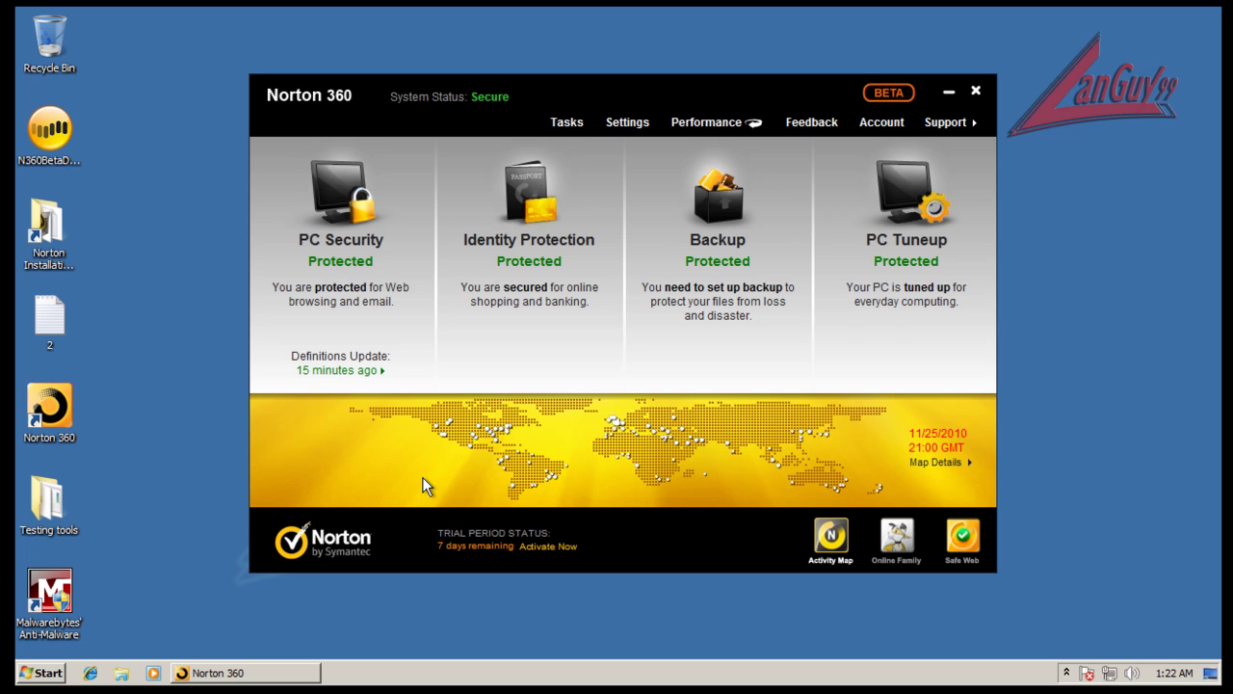
left_click(975, 93)
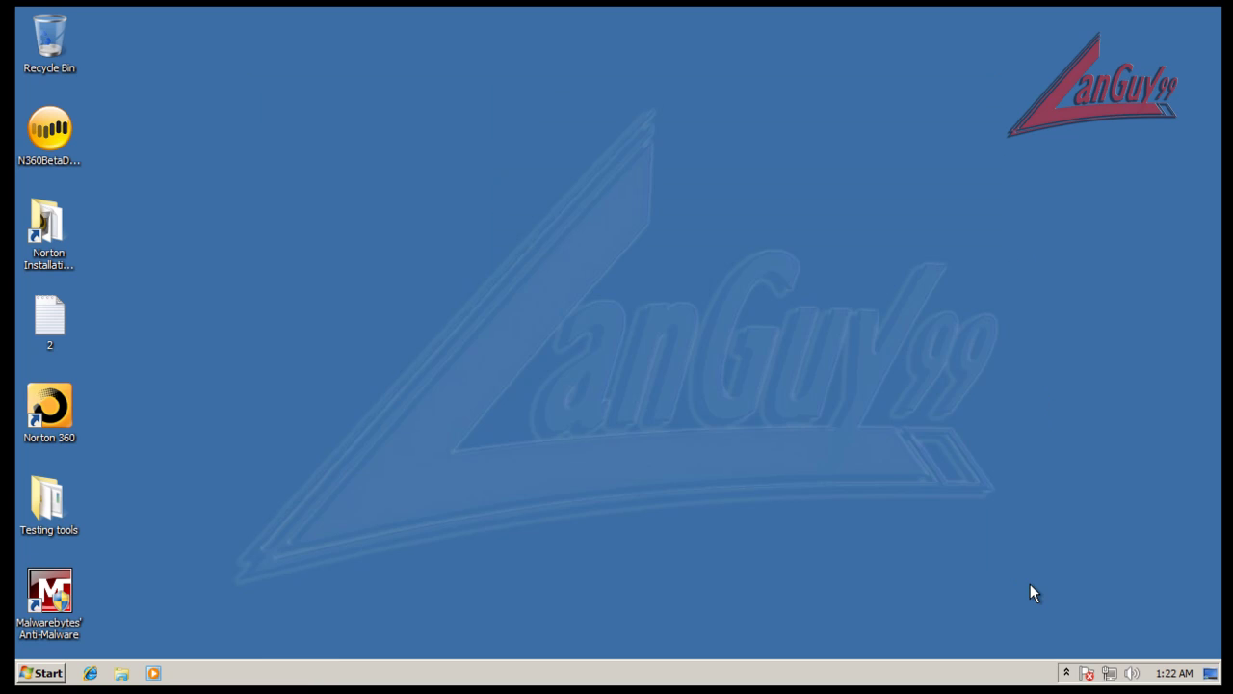